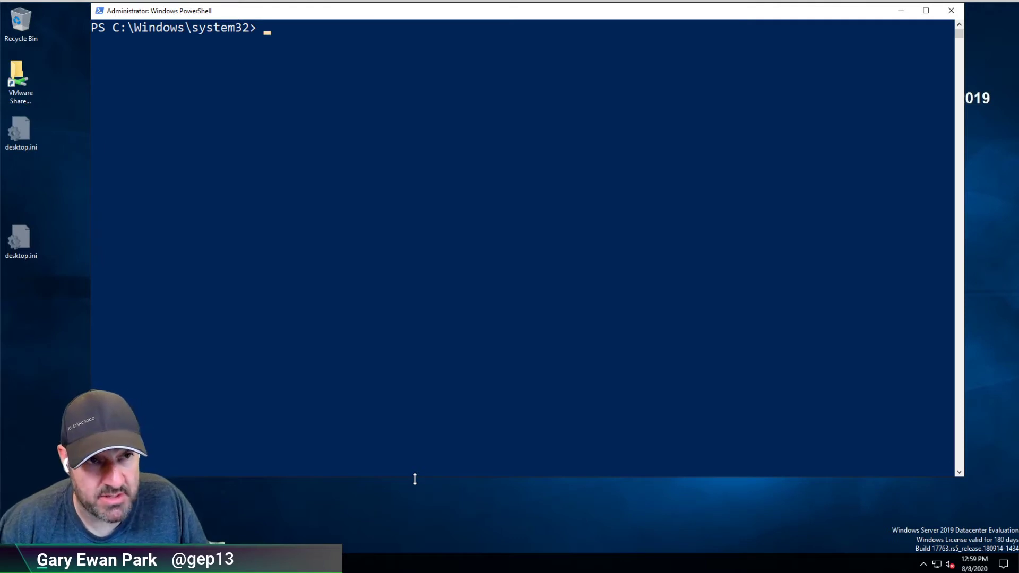
- Switch to the Central Management Website Setup page in Internet Explorer and accept the site's cookies
{"action": "key", "text": "alt+Tab"}
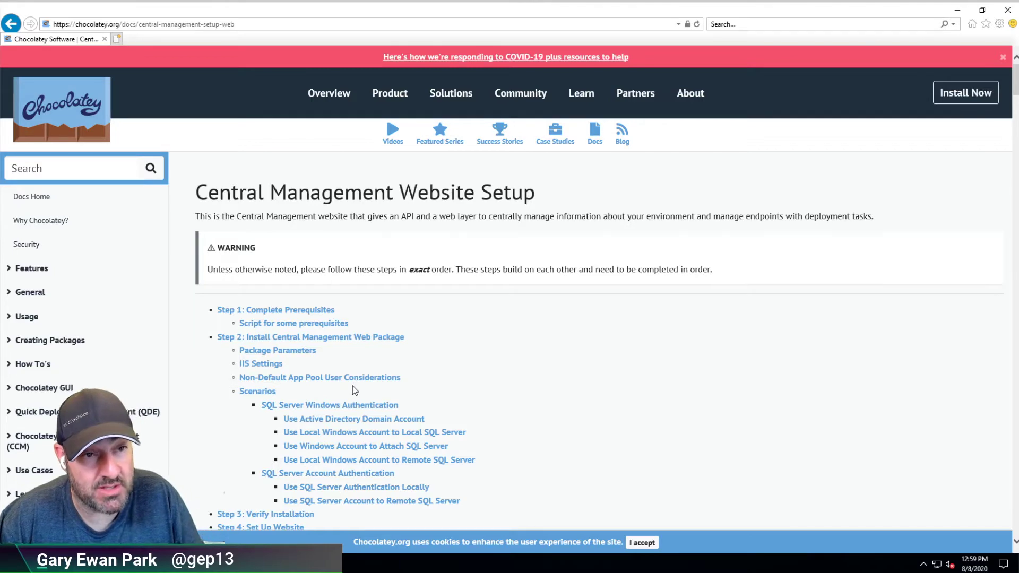
{"action": "scroll", "coordinate": [354, 390], "scroll_direction": "down", "scroll_amount": 2}
{"action": "scroll", "coordinate": [364, 390], "scroll_direction": "down", "scroll_amount": 3}
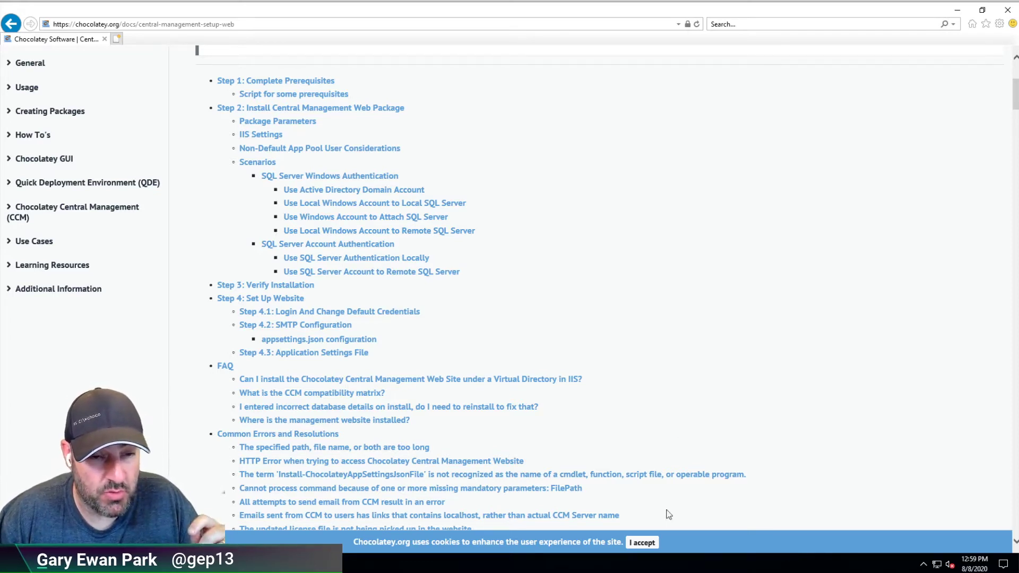
{"action": "left_click", "coordinate": [642, 542]}
{"action": "left_click", "coordinate": [639, 476]}
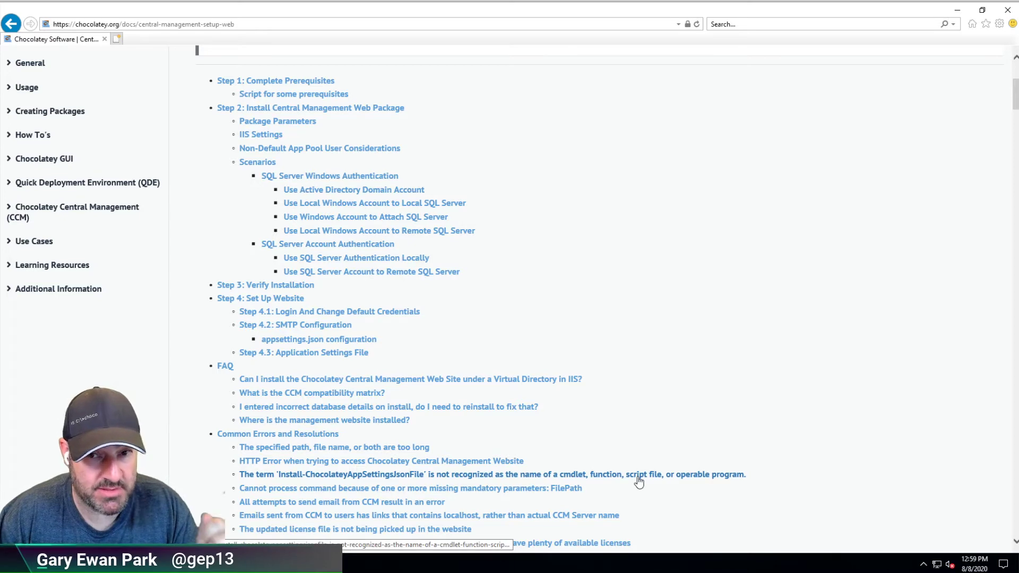
- Copy the whole "Script for some prerequisites" code block from Step 1, allowing the webpage to access the clipboard
{"action": "scroll", "coordinate": [637, 386], "scroll_direction": "down", "scroll_amount": 4}
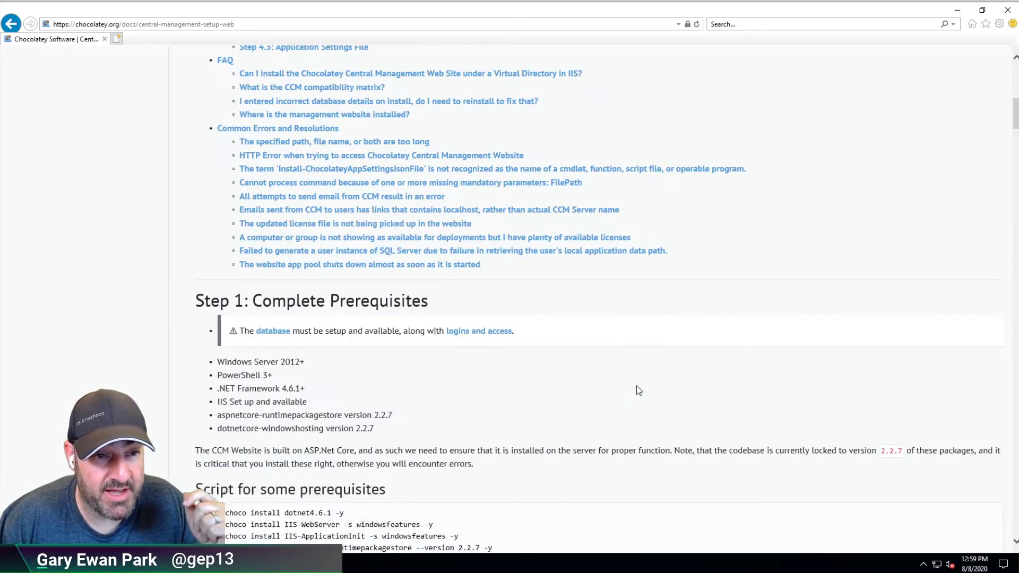
{"action": "scroll", "coordinate": [638, 391], "scroll_direction": "down", "scroll_amount": 1}
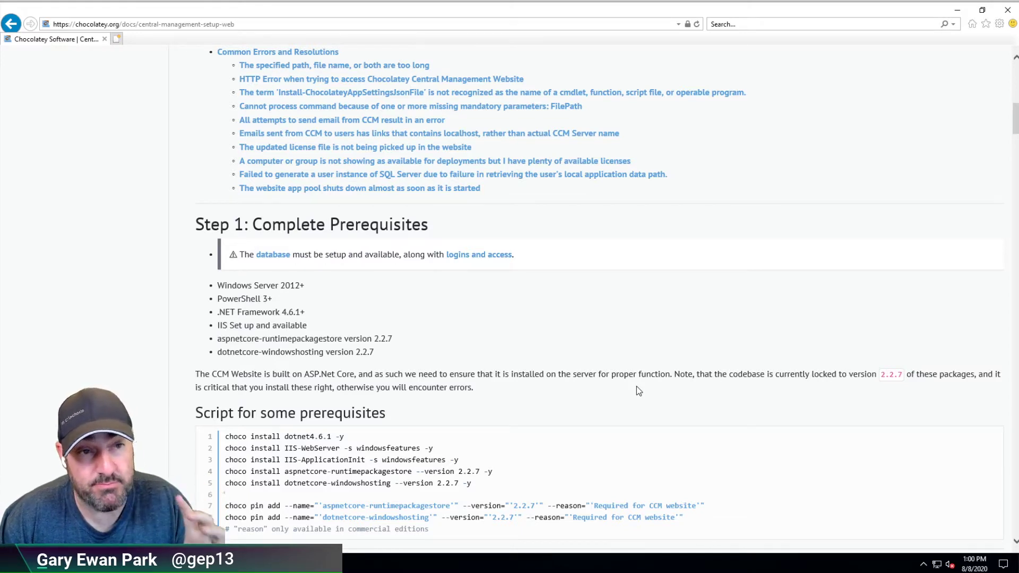
{"action": "scroll", "coordinate": [639, 391], "scroll_direction": "down", "scroll_amount": 1}
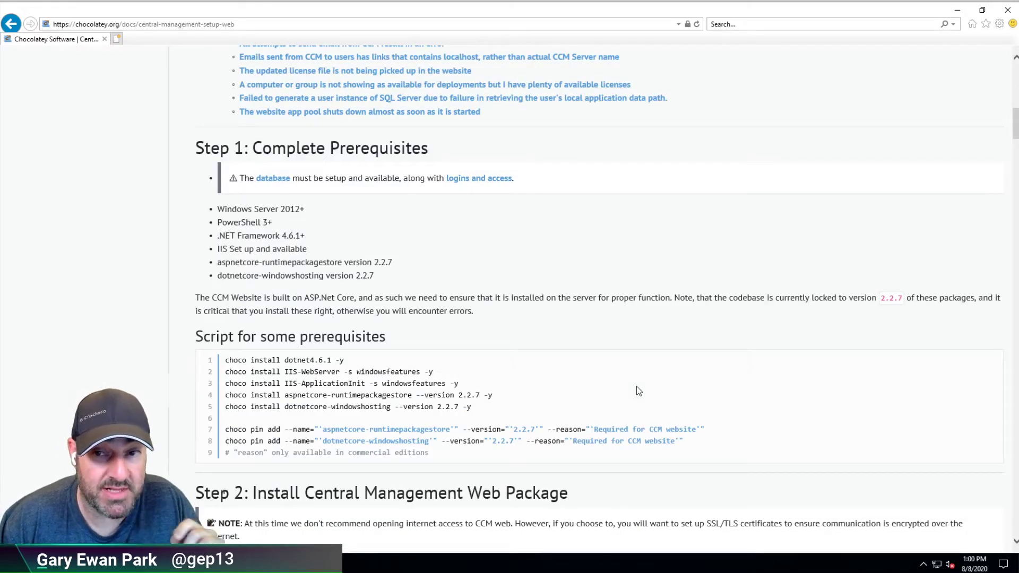
{"action": "scroll", "coordinate": [638, 391], "scroll_direction": "down", "scroll_amount": 1}
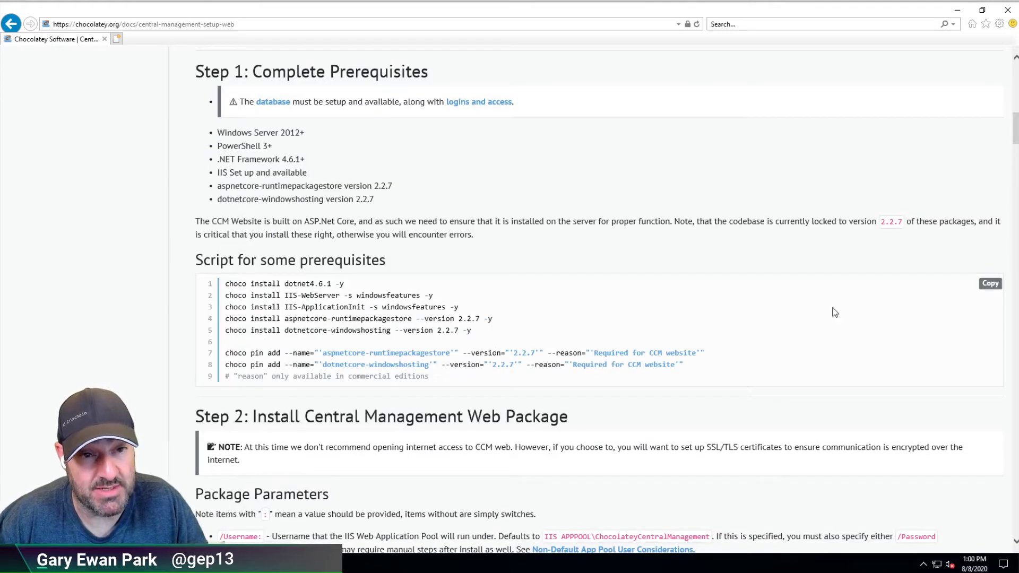
{"action": "left_click", "coordinate": [990, 283]}
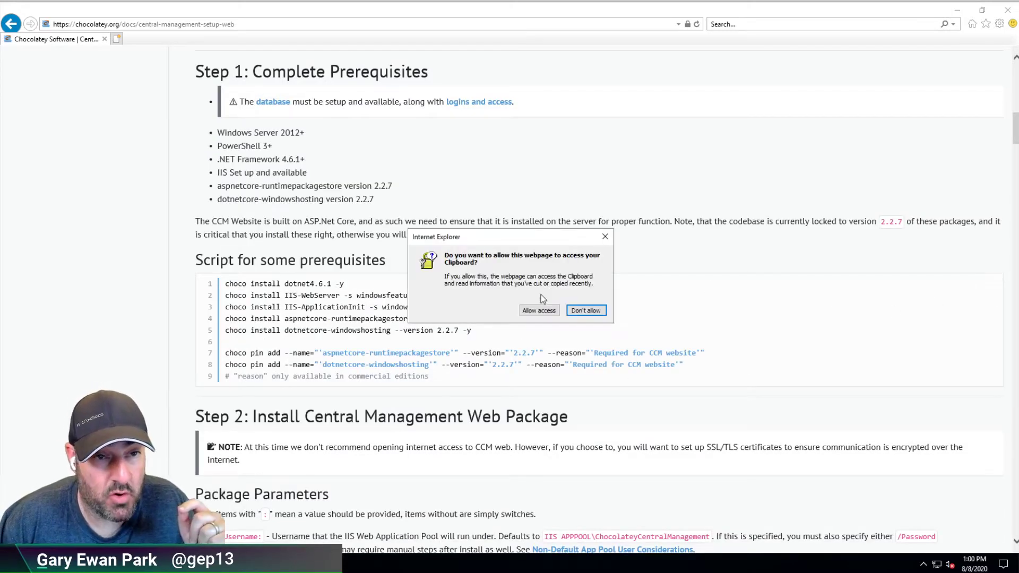
{"action": "left_click", "coordinate": [538, 311]}
{"action": "scroll", "coordinate": [538, 313], "scroll_direction": "down", "scroll_amount": 1}
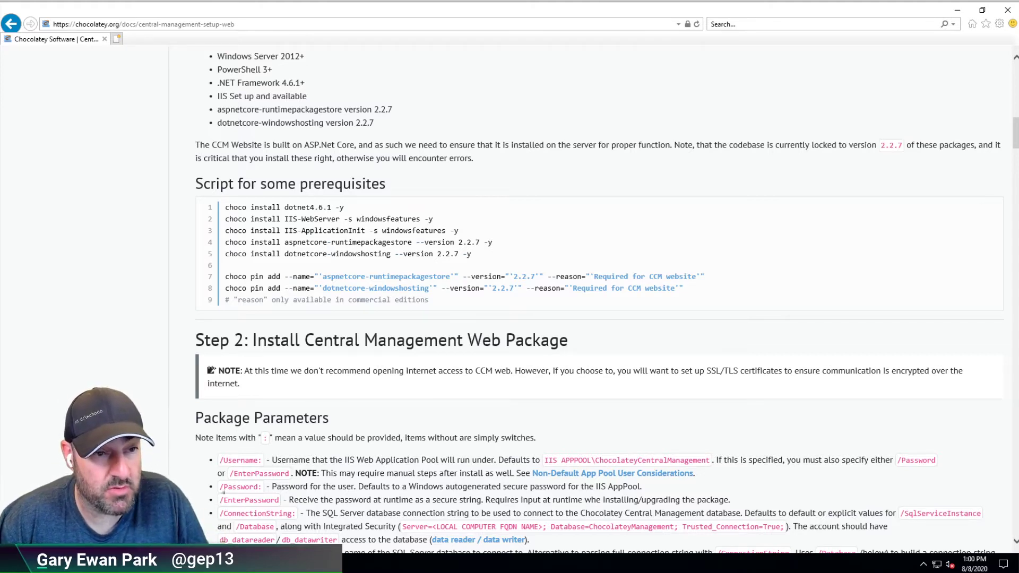
- Switch to PowerShell and run the copied prerequisites script, starting with choco install dotnet4.6.1 -y and choco install IIS-WebServer -s windowsfeatures -y
{"action": "key", "text": "alt+Tab"}
{"action": "type", "text": "choco install dotnet4.6.1 -y"}
{"action": "key", "text": "Return"}
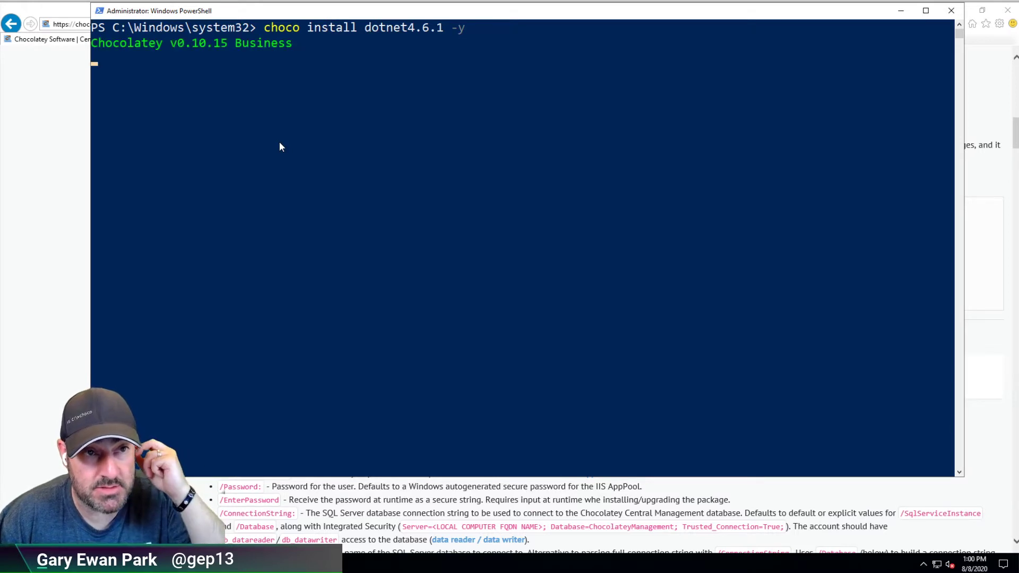
{"action": "key", "text": "ctrl+v"}
{"action": "key", "text": "Return"}
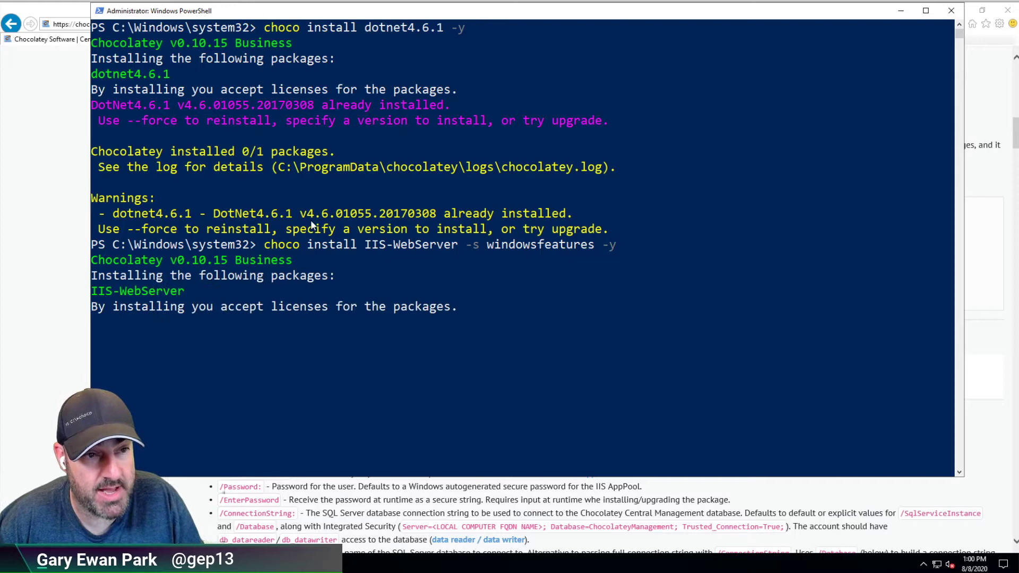
- Return to the setup page and review the IIS, aspnetcore-runtimepackagestore and dotnetcore-windowshosting entries in the Step 1 prerequisites
{"action": "left_click", "coordinate": [77, 261]}
{"action": "scroll", "coordinate": [304, 141], "scroll_direction": "up", "scroll_amount": 1}
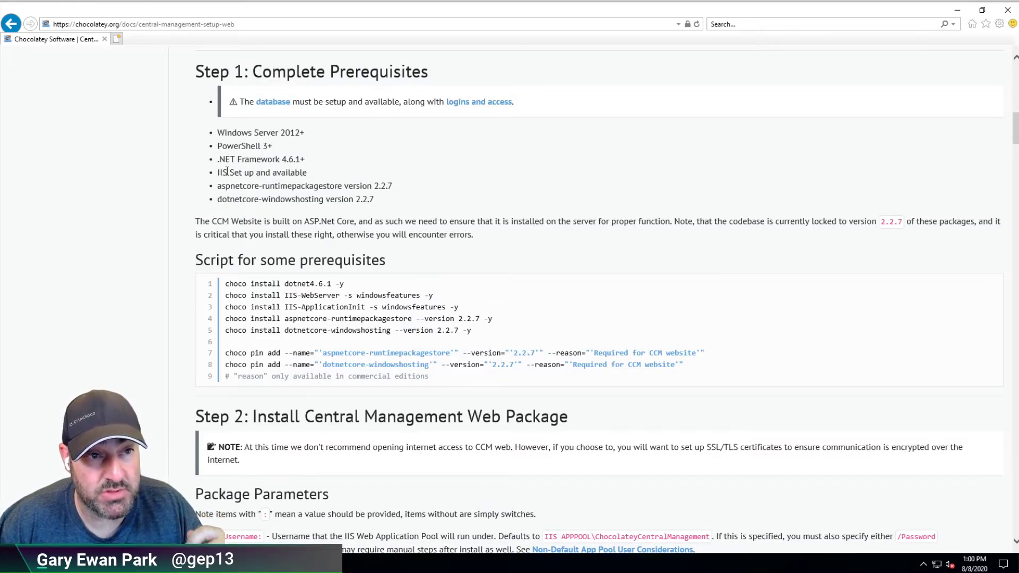
{"action": "left_click_drag", "start_coordinate": [218, 173], "coordinate": [301, 182]}
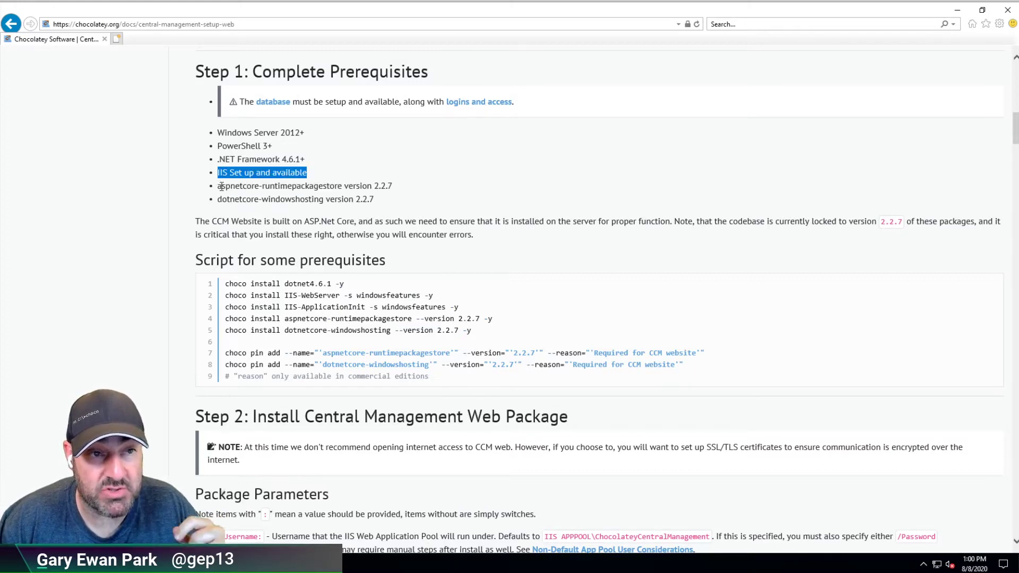
{"action": "left_click_drag", "start_coordinate": [218, 186], "coordinate": [370, 189]}
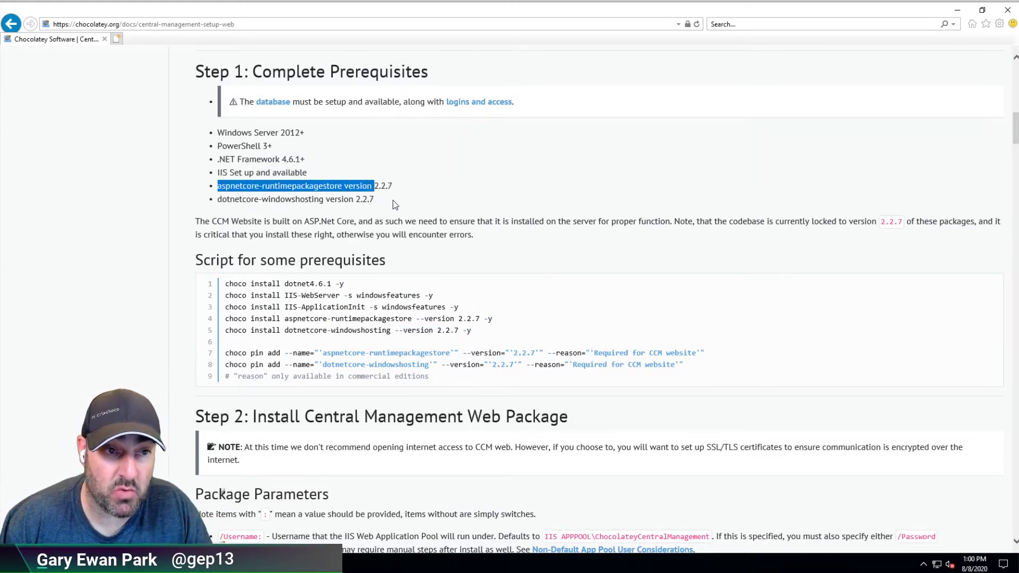
{"action": "left_click_drag", "start_coordinate": [218, 199], "coordinate": [325, 200]}
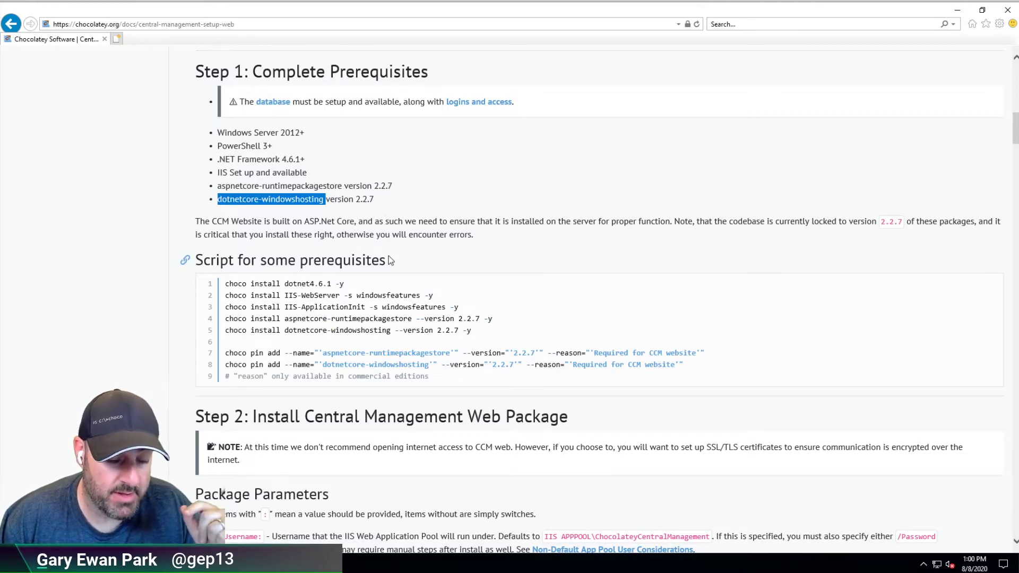
- Examine the choco pin add commands for aspnetcore-runtimepackagestore and dotnetcore-windowshosting at the end of the prerequisites script
{"action": "scroll", "coordinate": [390, 260], "scroll_direction": "down", "scroll_amount": 1}
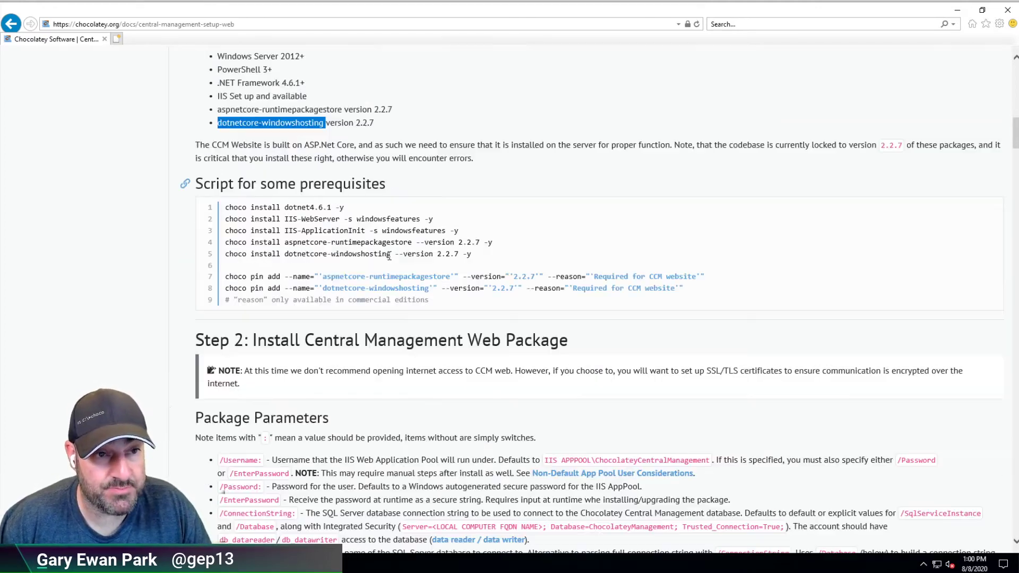
{"action": "left_click", "coordinate": [226, 278]}
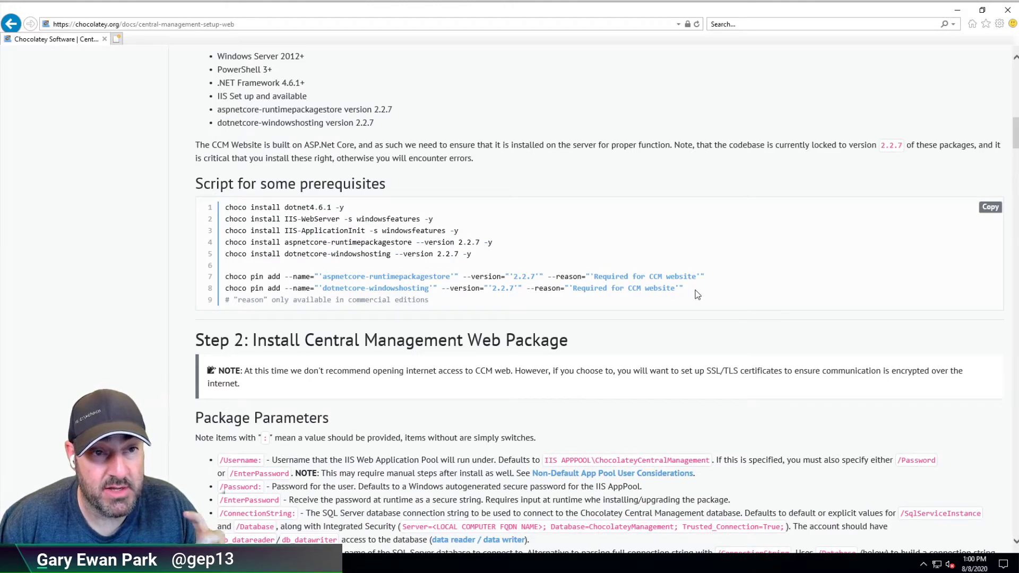
{"action": "left_click_drag", "start_coordinate": [687, 288], "coordinate": [225, 276]}
{"action": "left_click", "coordinate": [382, 288]}
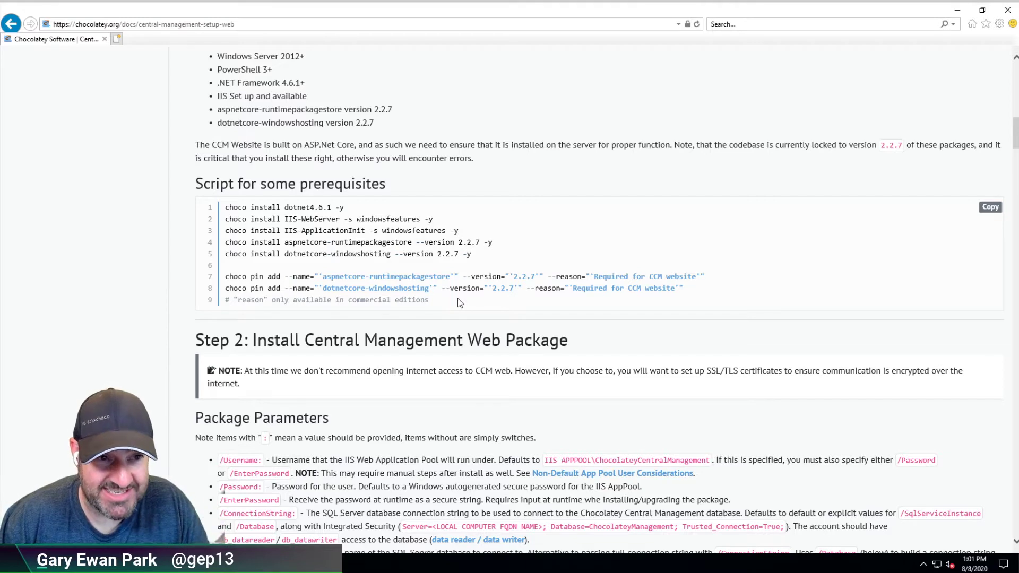
{"action": "left_click_drag", "start_coordinate": [503, 288], "coordinate": [509, 288]}
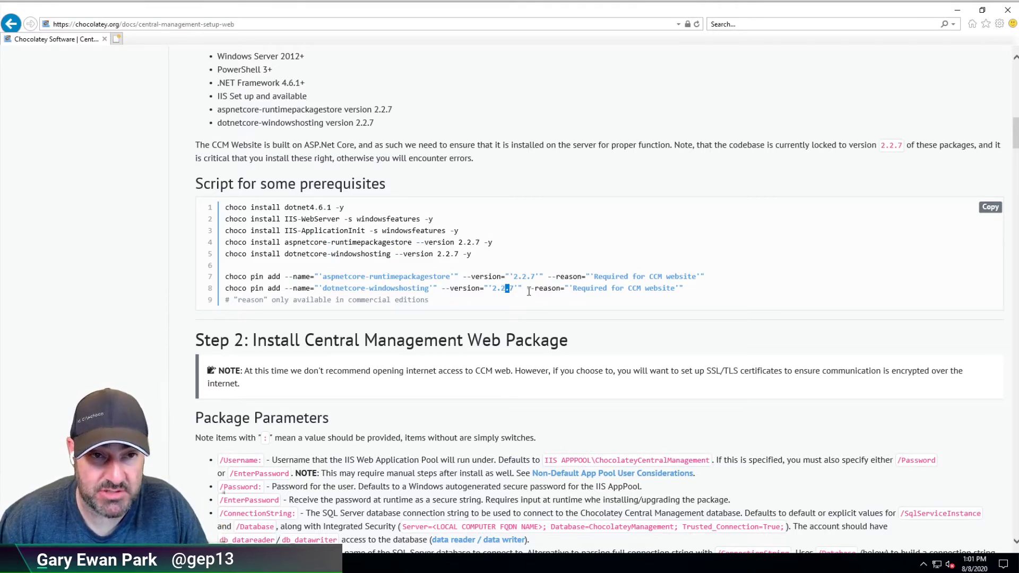
{"action": "left_click_drag", "start_coordinate": [247, 276], "coordinate": [534, 306]}
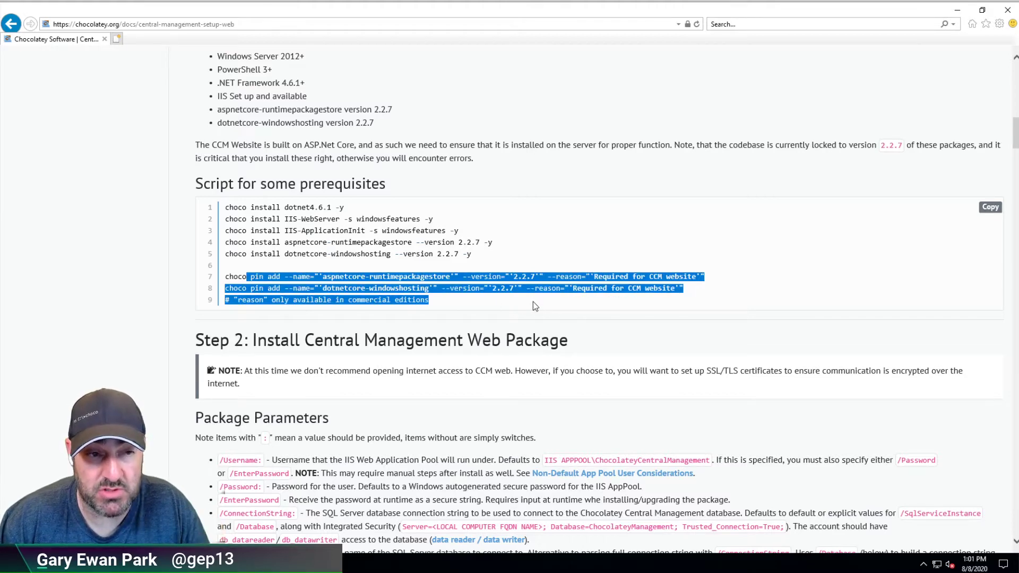
{"action": "scroll", "coordinate": [533, 302], "scroll_direction": "down", "scroll_amount": 2}
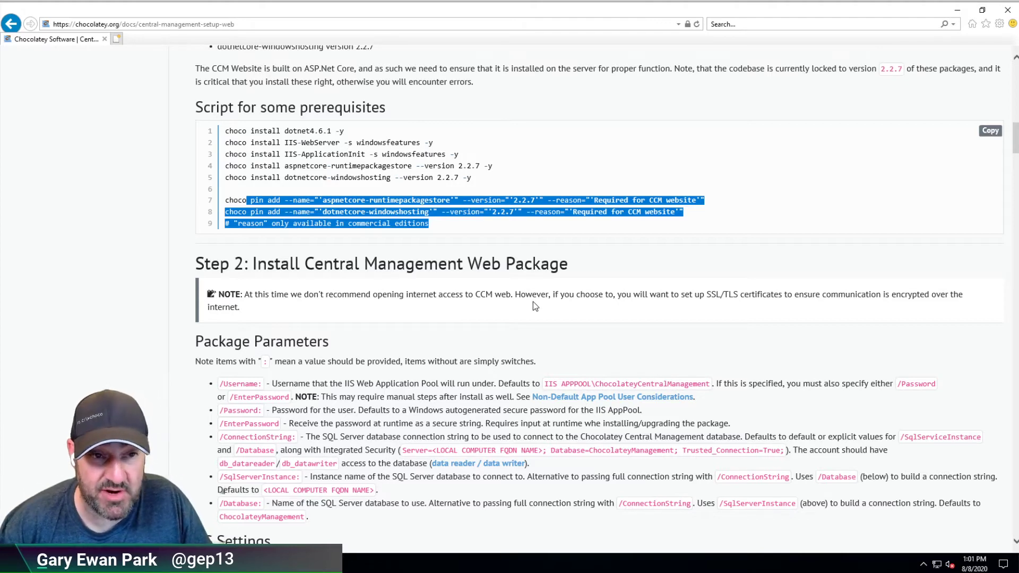
{"action": "left_click", "coordinate": [697, 216]}
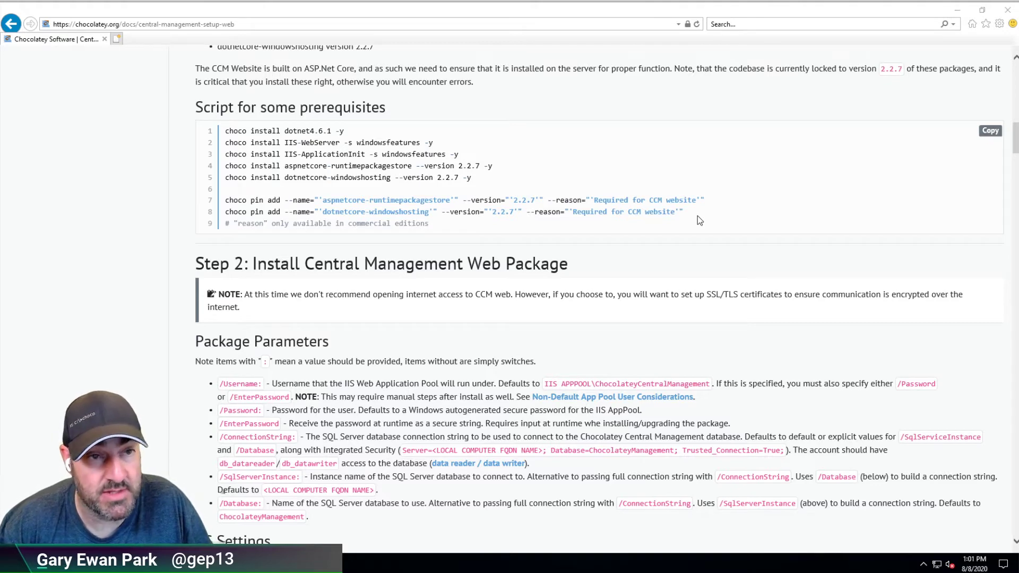
- Check the script's progress in PowerShell and read the Step 2 package parameters on the setup page, including /ConnectionString
{"action": "key", "text": "alt+Tab"}
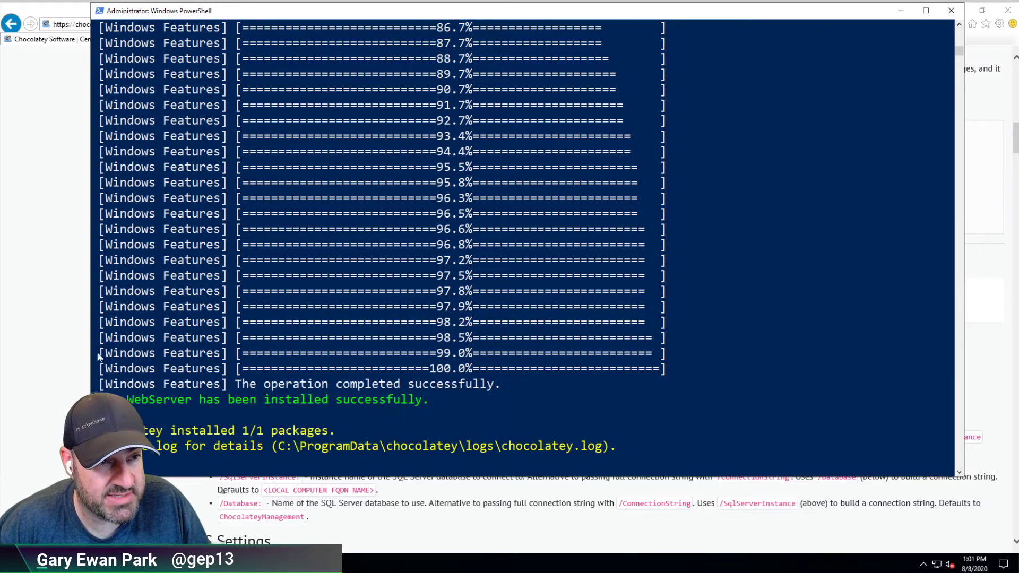
{"action": "left_click", "coordinate": [68, 349]}
{"action": "scroll", "coordinate": [68, 348], "scroll_direction": "down", "scroll_amount": 2}
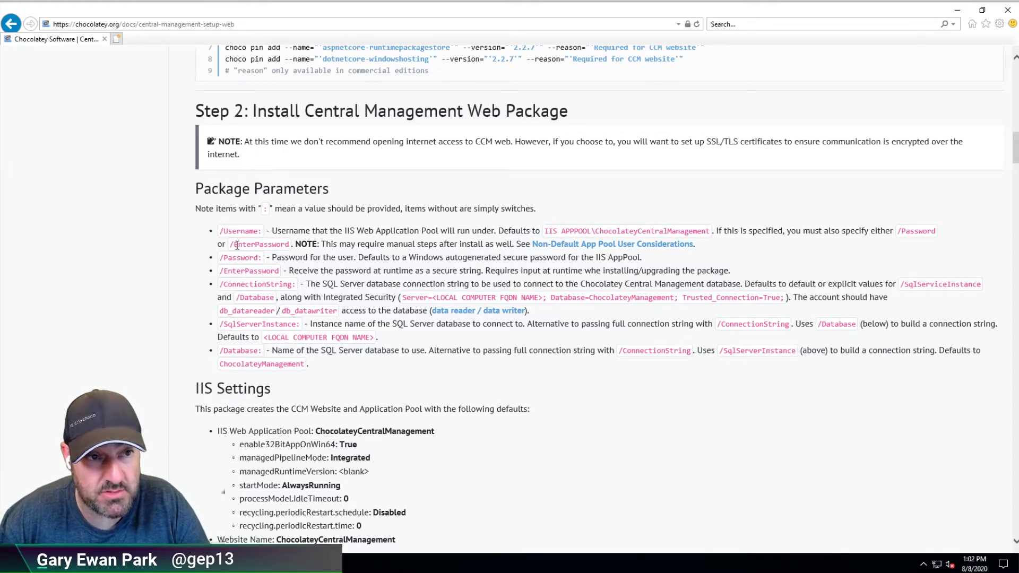
{"action": "left_click_drag", "start_coordinate": [298, 285], "coordinate": [312, 287]}
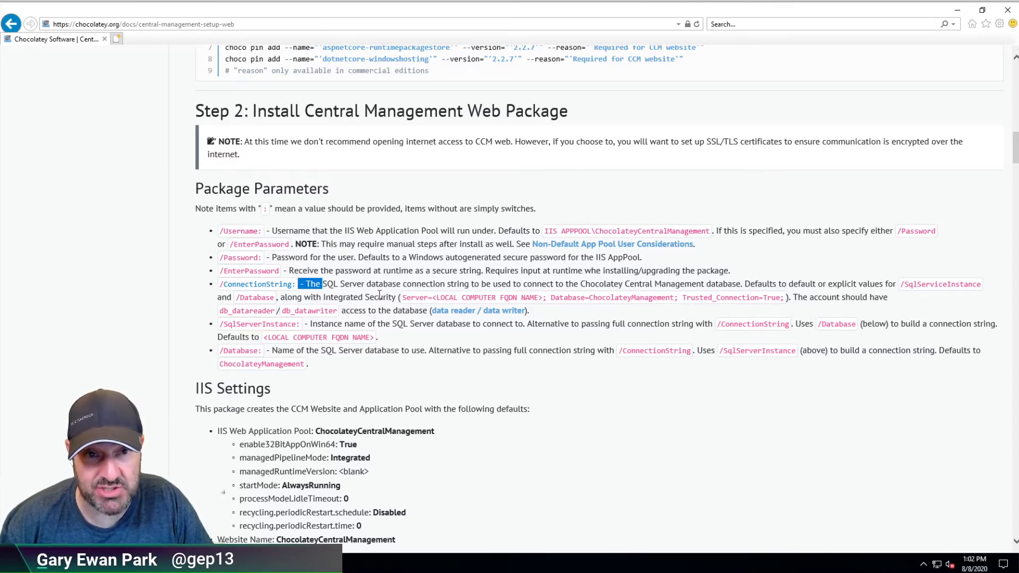
{"action": "left_click", "coordinate": [262, 311]}
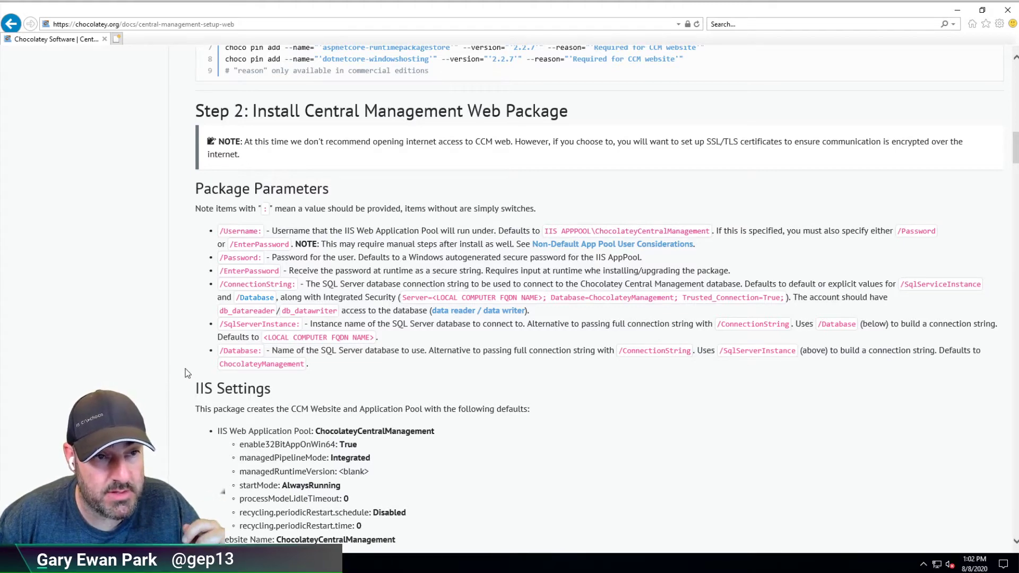
- Read the IIS Settings defaults for the web package and check the script's progress in PowerShell again
{"action": "scroll", "coordinate": [186, 370], "scroll_direction": "down", "scroll_amount": 2}
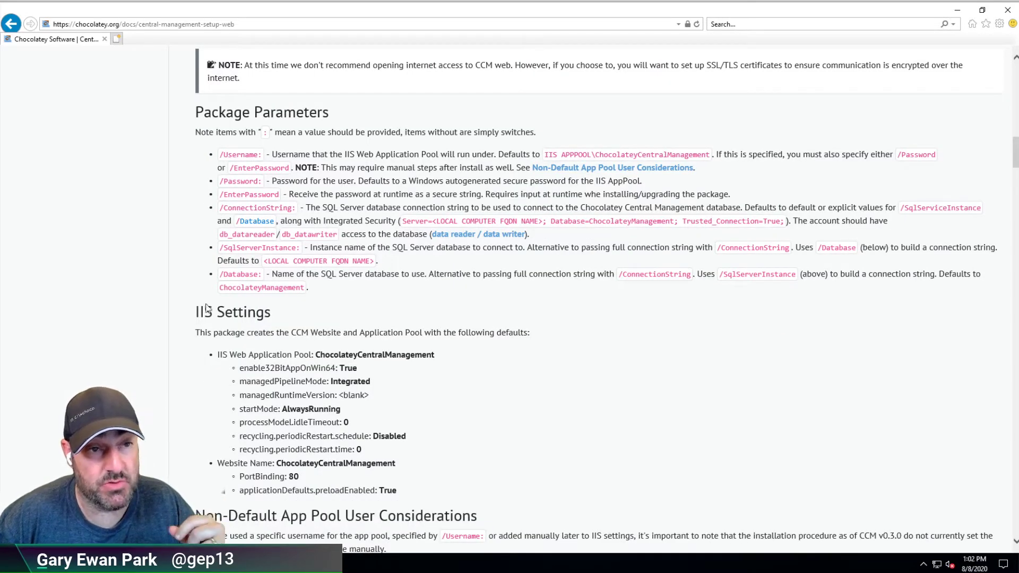
{"action": "scroll", "coordinate": [212, 318], "scroll_direction": "down", "scroll_amount": 2}
{"action": "scroll", "coordinate": [212, 319], "scroll_direction": "down", "scroll_amount": 2}
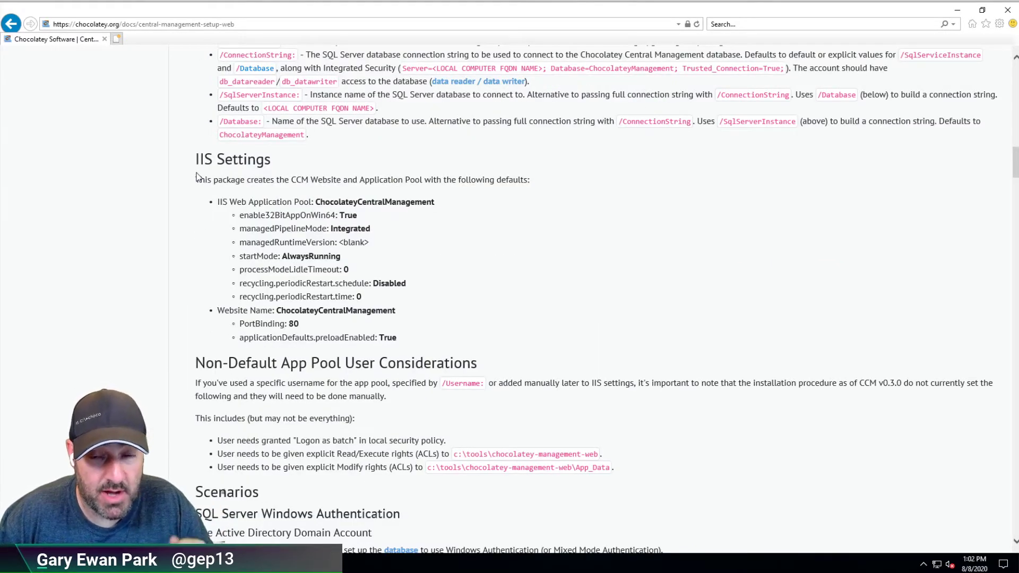
{"action": "key", "text": "alt+Tab"}
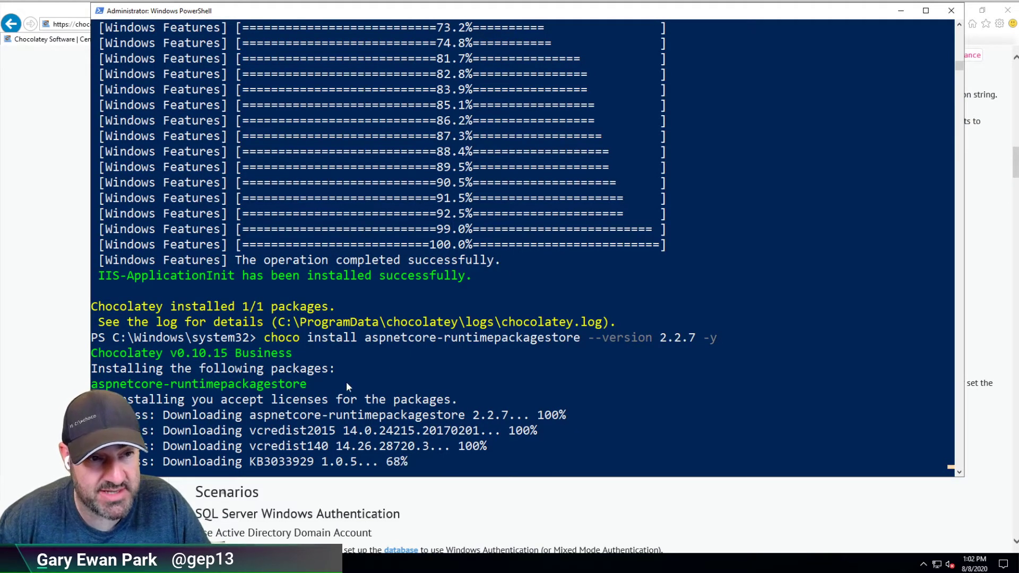
{"action": "key", "text": "alt+Tab"}
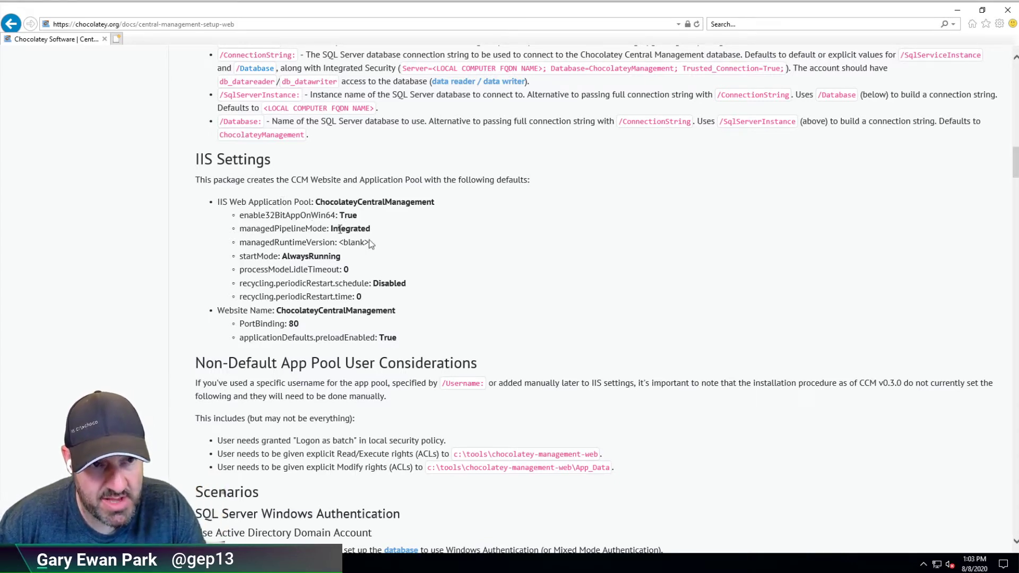
- Review the Non-Default App Pool User Considerations and the SQL Server Windows Authentication scenarios, including Use Active Directory Domain Account
{"action": "scroll", "coordinate": [445, 275], "scroll_direction": "down", "scroll_amount": 3}
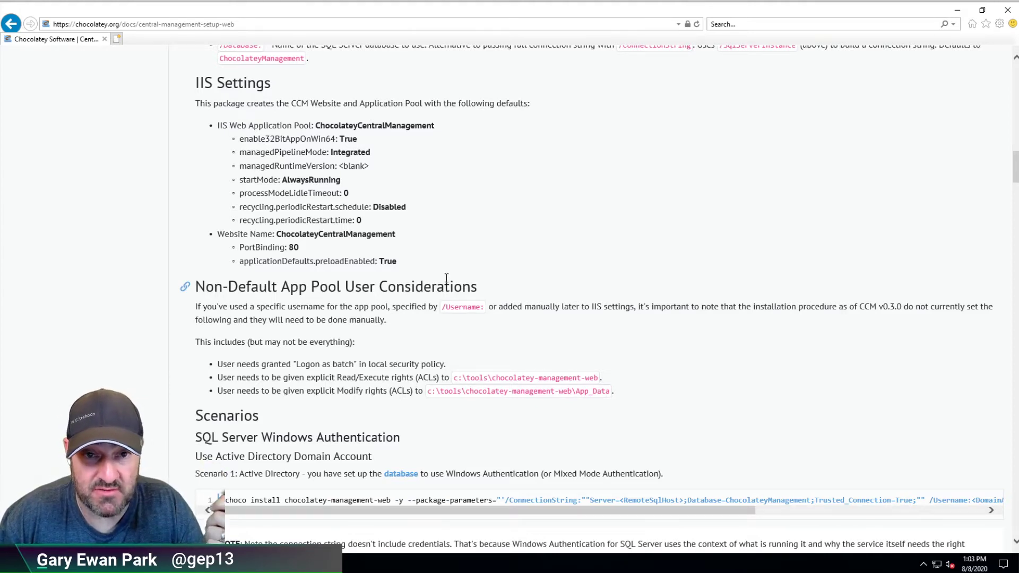
{"action": "scroll", "coordinate": [447, 278], "scroll_direction": "down", "scroll_amount": 3}
{"action": "scroll", "coordinate": [446, 281], "scroll_direction": "down", "scroll_amount": 3}
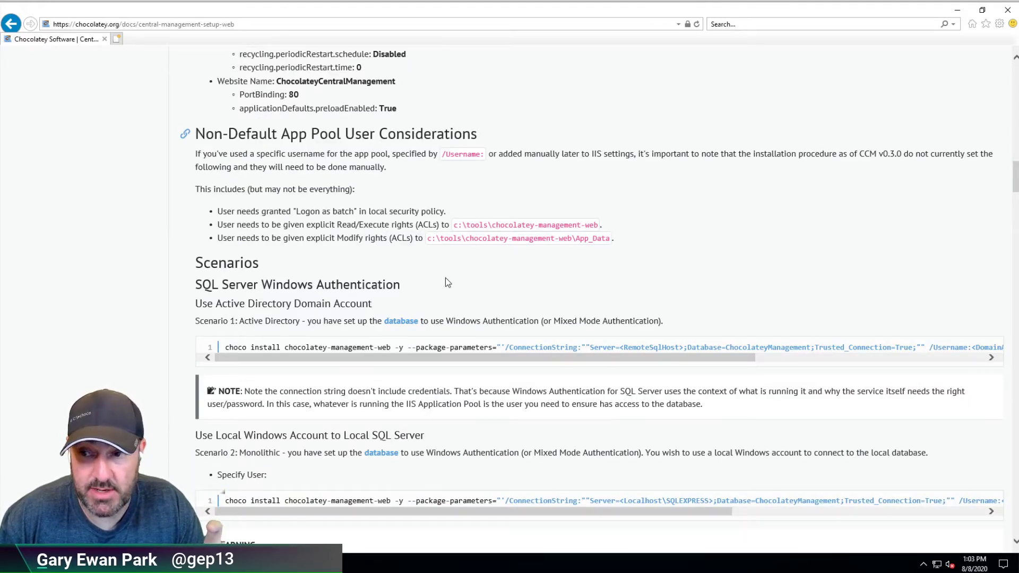
{"action": "scroll", "coordinate": [446, 282], "scroll_direction": "down", "scroll_amount": 3}
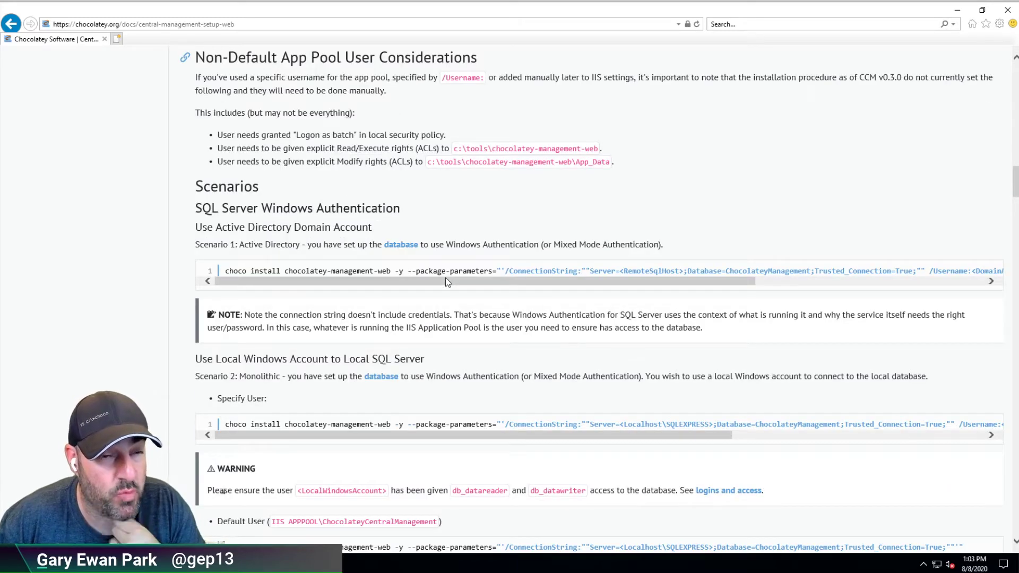
{"action": "scroll", "coordinate": [446, 281], "scroll_direction": "down", "scroll_amount": 3}
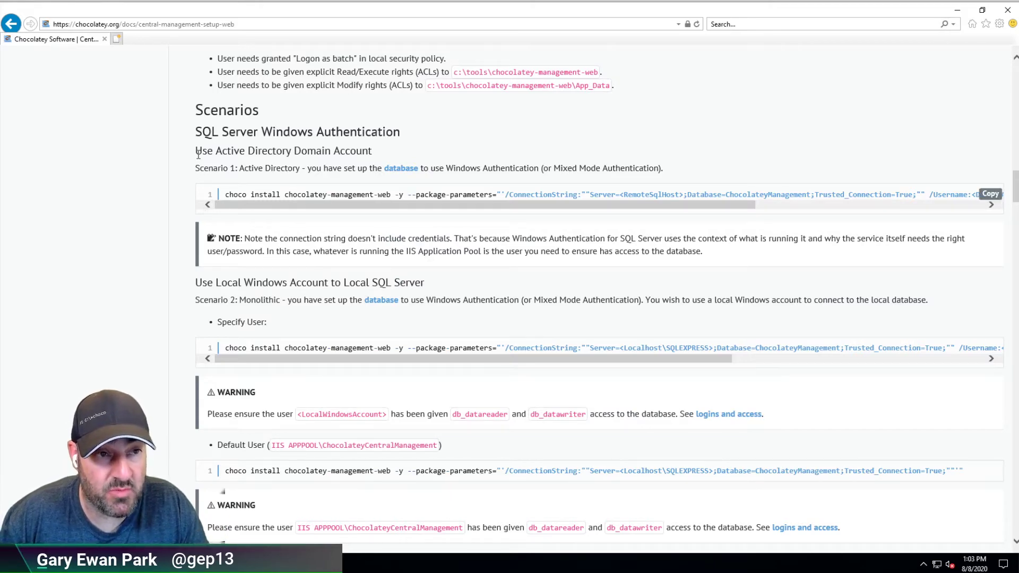
{"action": "left_click_drag", "start_coordinate": [196, 152], "coordinate": [373, 153]}
{"action": "scroll", "coordinate": [276, 274], "scroll_direction": "down", "scroll_amount": 3}
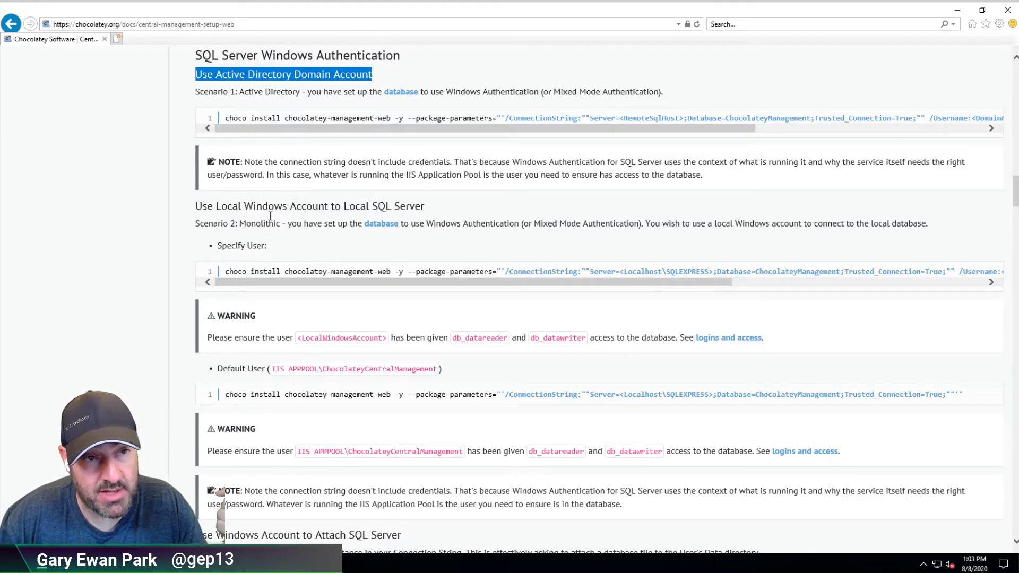
- Read the remaining Windows Authentication scenarios and the SQL Server Account Authentication scenarios, down to Use SQL Server Account to Remote SQL Server
{"action": "scroll", "coordinate": [263, 308], "scroll_direction": "down", "scroll_amount": 3}
{"action": "scroll", "coordinate": [212, 325], "scroll_direction": "down", "scroll_amount": 3}
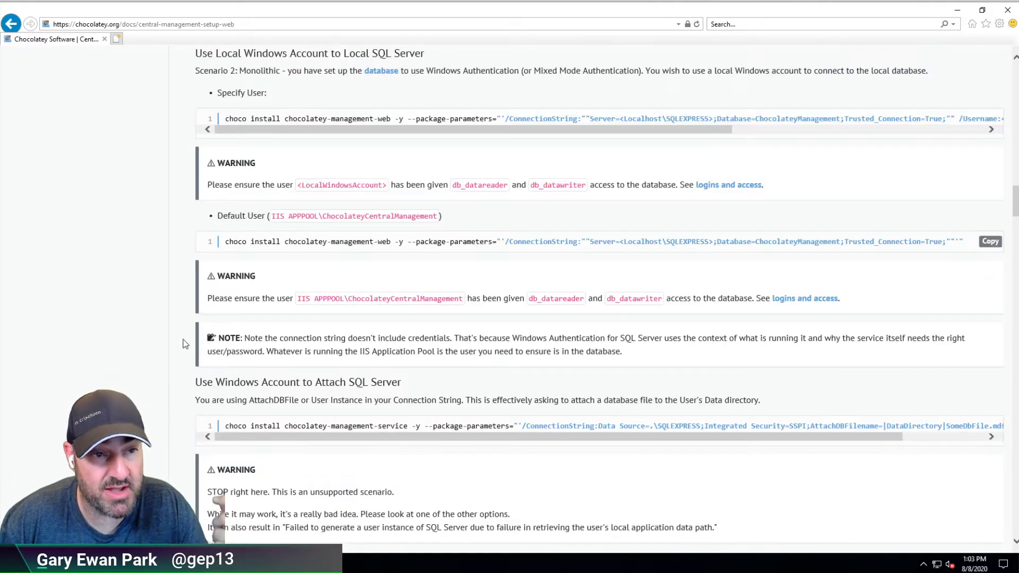
{"action": "scroll", "coordinate": [183, 344], "scroll_direction": "down", "scroll_amount": 3}
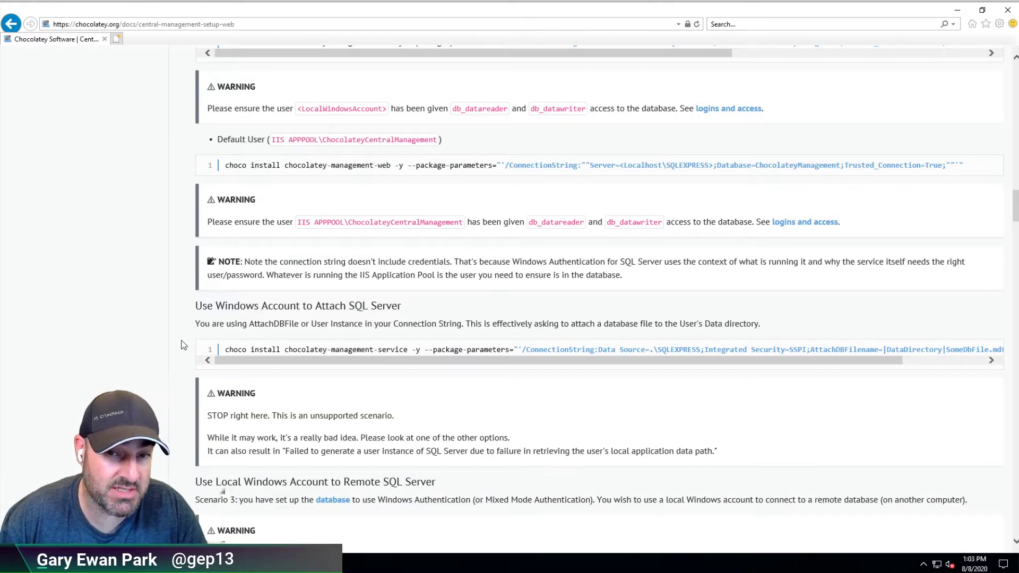
{"action": "scroll", "coordinate": [182, 344], "scroll_direction": "down", "scroll_amount": 3}
{"action": "scroll", "coordinate": [185, 345], "scroll_direction": "down", "scroll_amount": 3}
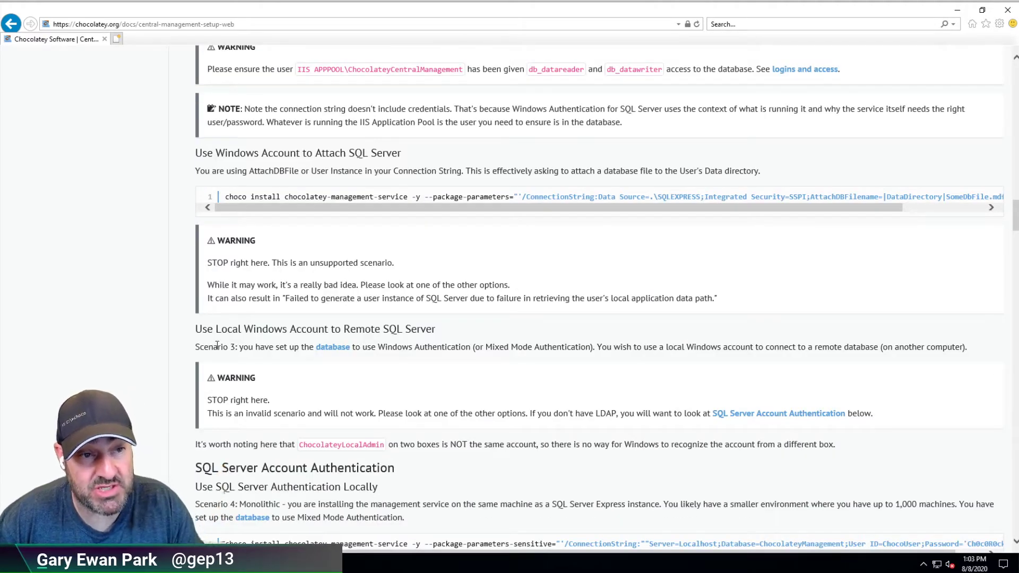
{"action": "scroll", "coordinate": [222, 343], "scroll_direction": "down", "scroll_amount": 12}
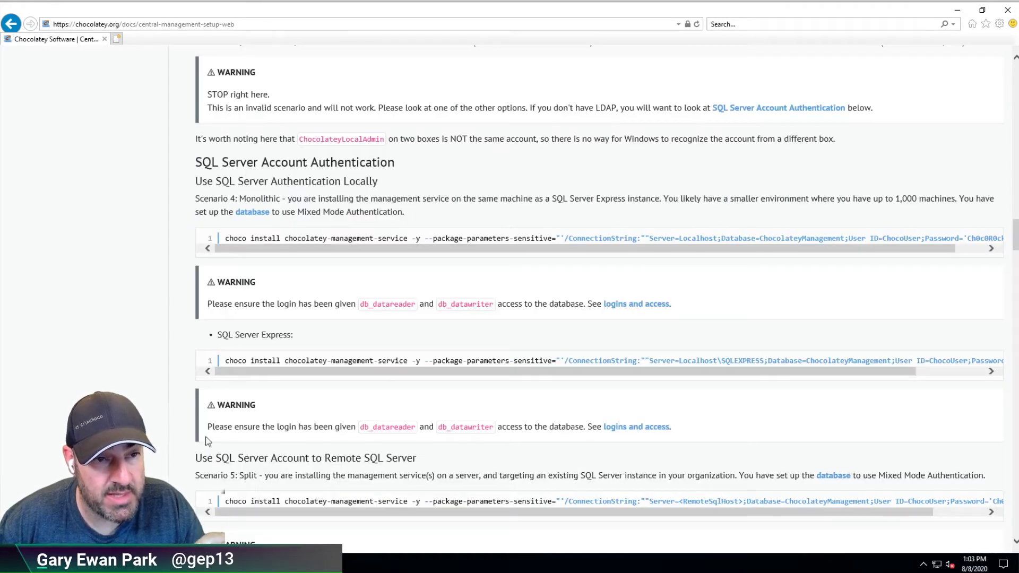
{"action": "scroll", "coordinate": [194, 432], "scroll_direction": "down", "scroll_amount": 3}
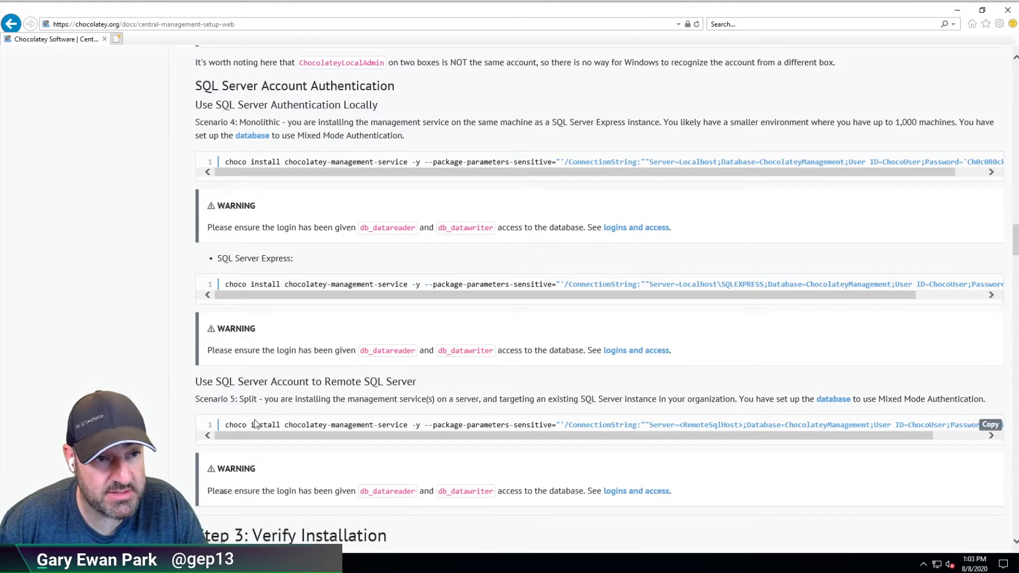
- Copy the choco install command from Scenario 5, Use SQL Server Account to Remote SQL Server, into the empty Notepad document
{"action": "left_click_drag", "start_coordinate": [237, 383], "coordinate": [416, 390]}
{"action": "left_click", "coordinate": [557, 414]}
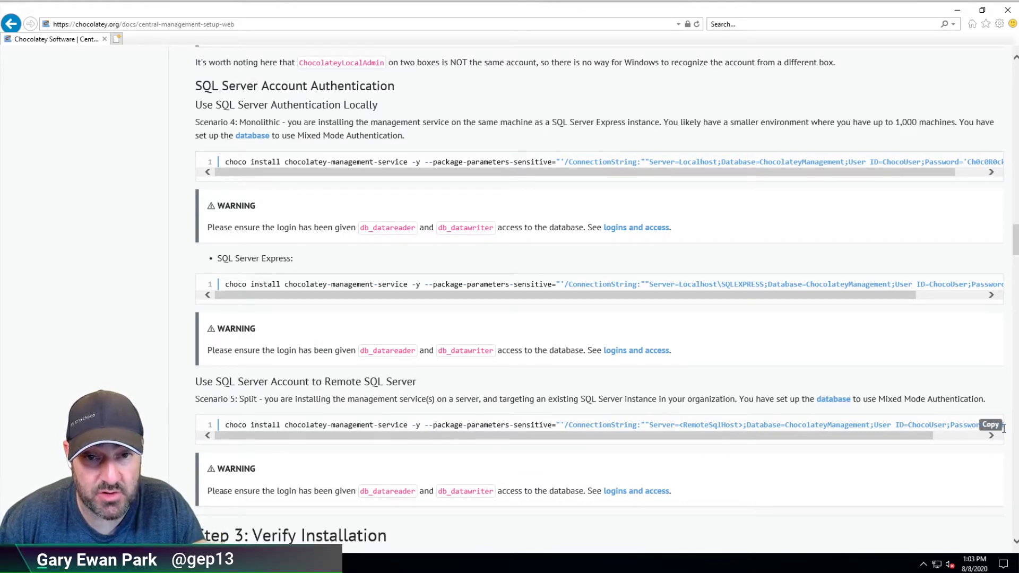
{"action": "left_click", "coordinate": [992, 430]}
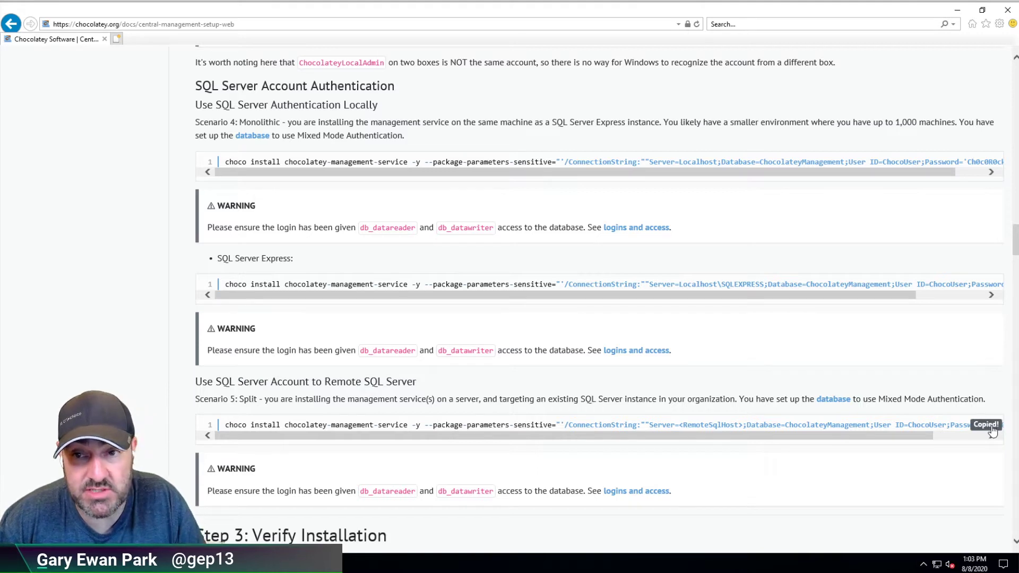
{"action": "key", "text": "alt+Tab"}
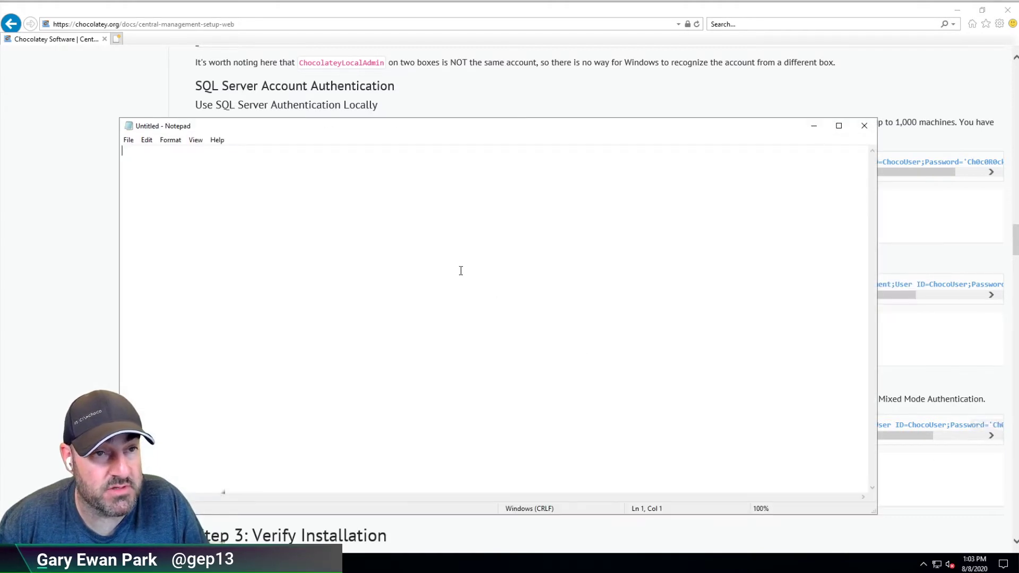
{"action": "key", "text": "ctrl+v"}
- In the pasted command's connection string, enter the database user's password and replace the <RemoteSqlHost> placeholder with ccmdb
{"action": "key", "text": "BackSpace"}
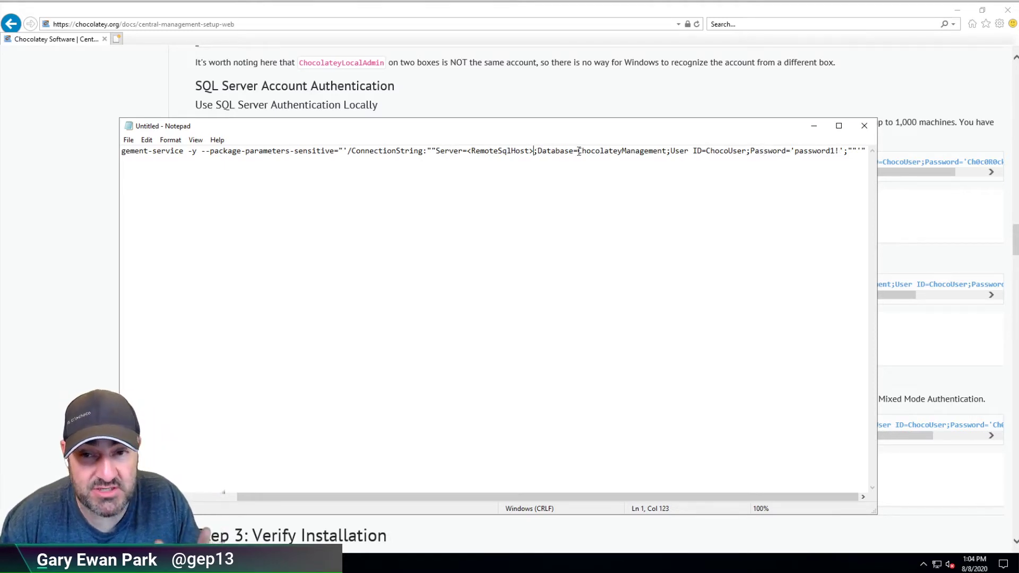
{"action": "key", "text": "BackSpace"}
{"action": "key", "text": "BackSpace"}
{"action": "key", "text": "BackSpace"}
{"action": "key", "text": "BackSpace"}
{"action": "key", "text": "BackSpace"}
{"action": "key", "text": "BackSpace"}
{"action": "key", "text": "BackSpace"}
{"action": "key", "text": "BackSpace"}
{"action": "key", "text": "BackSpace"}
{"action": "key", "text": "BackSpace"}
{"action": "key", "text": "BackSpace"}
{"action": "key", "text": "BackSpace"}
{"action": "key", "text": "BackSpace"}
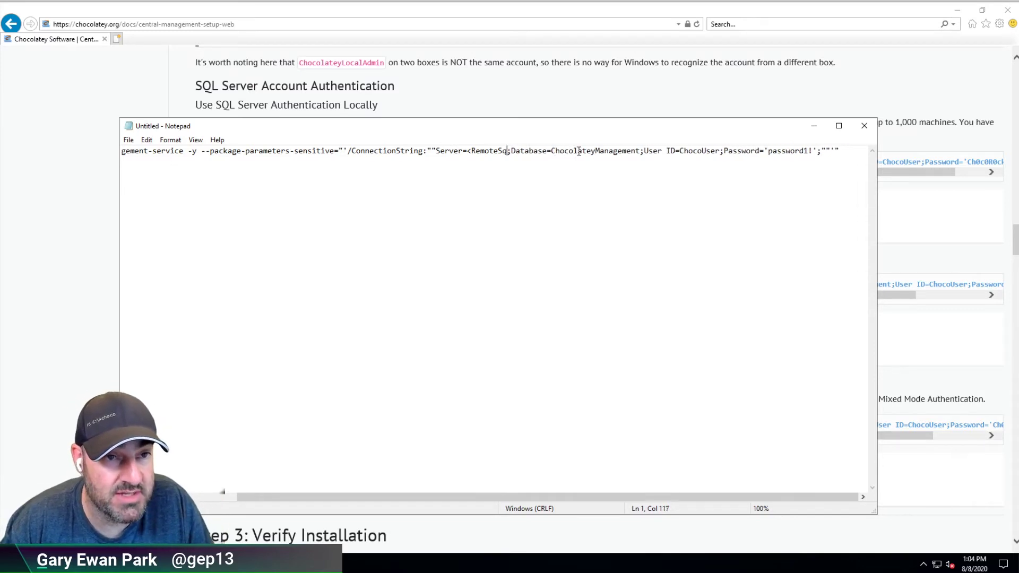
{"action": "key", "text": "BackSpace"}
{"action": "key", "text": "BackSpace"}
{"action": "type", "text": "ccm"}
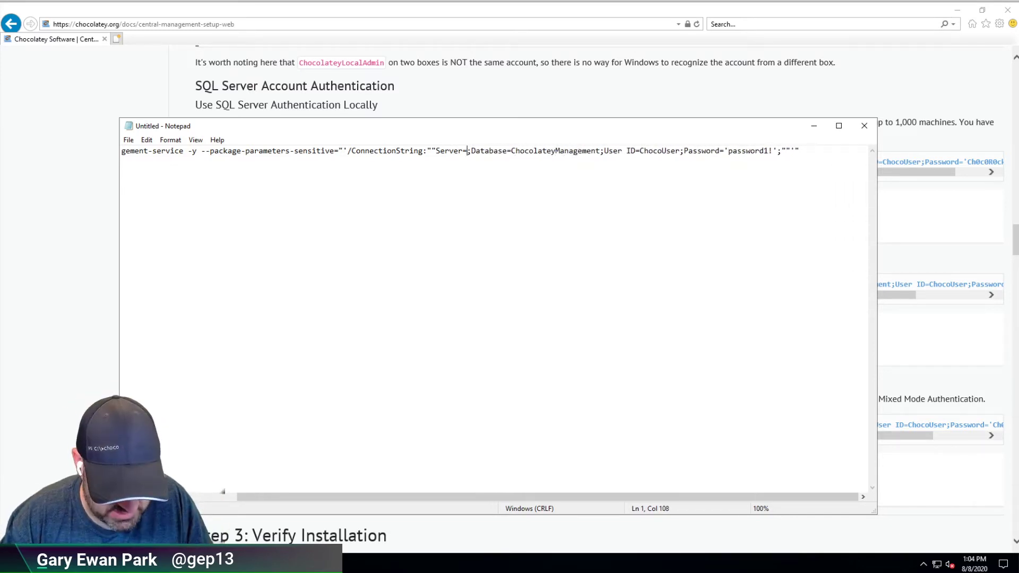
{"action": "type", "text": "db"}
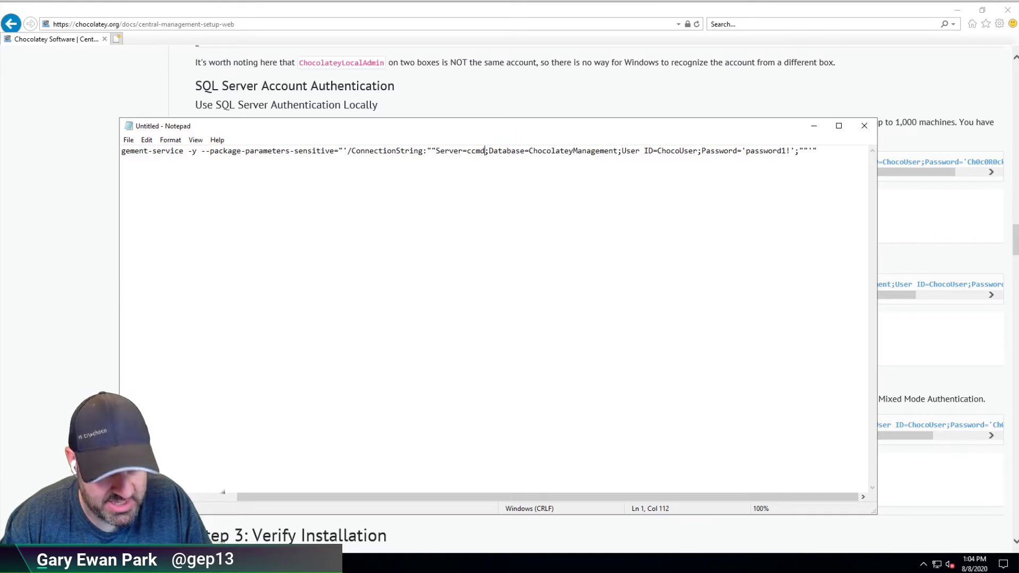
- Copy the edited choco install command from Notepad and return to the web setup page
{"action": "key", "text": "shift+Home"}
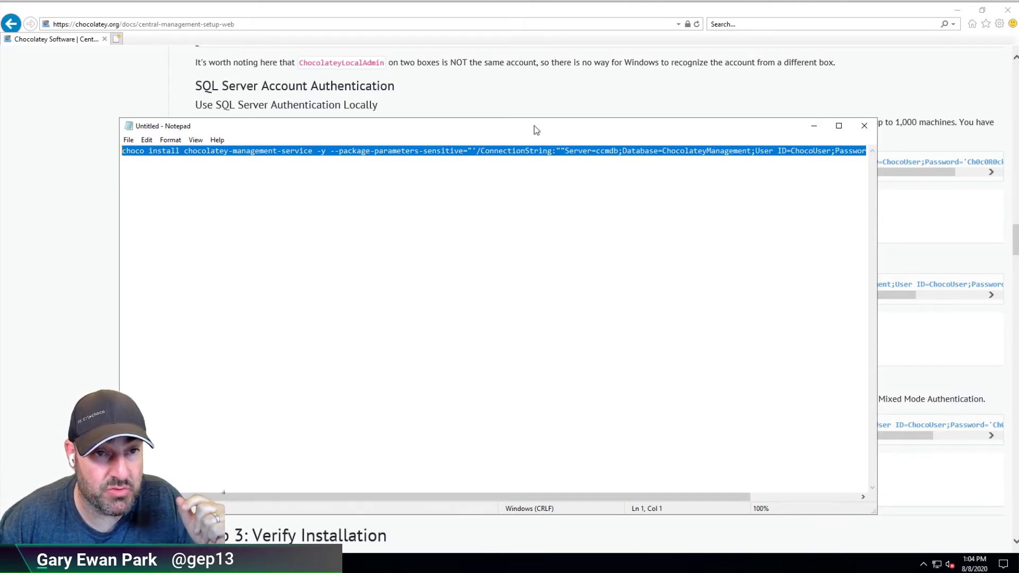
{"action": "right_click", "coordinate": [530, 159]}
{"action": "left_click", "coordinate": [577, 190]}
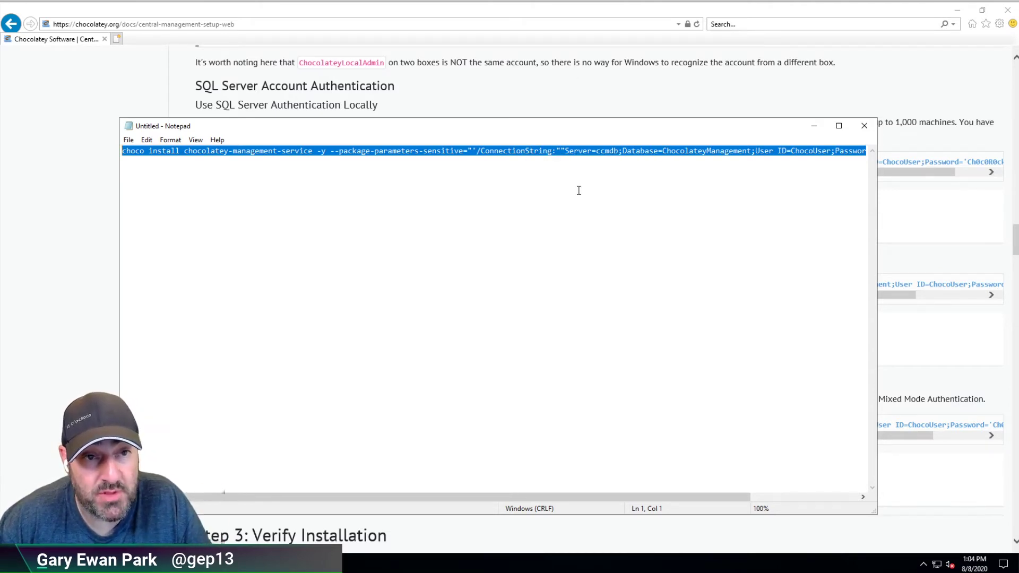
{"action": "left_click", "coordinate": [567, 94]}
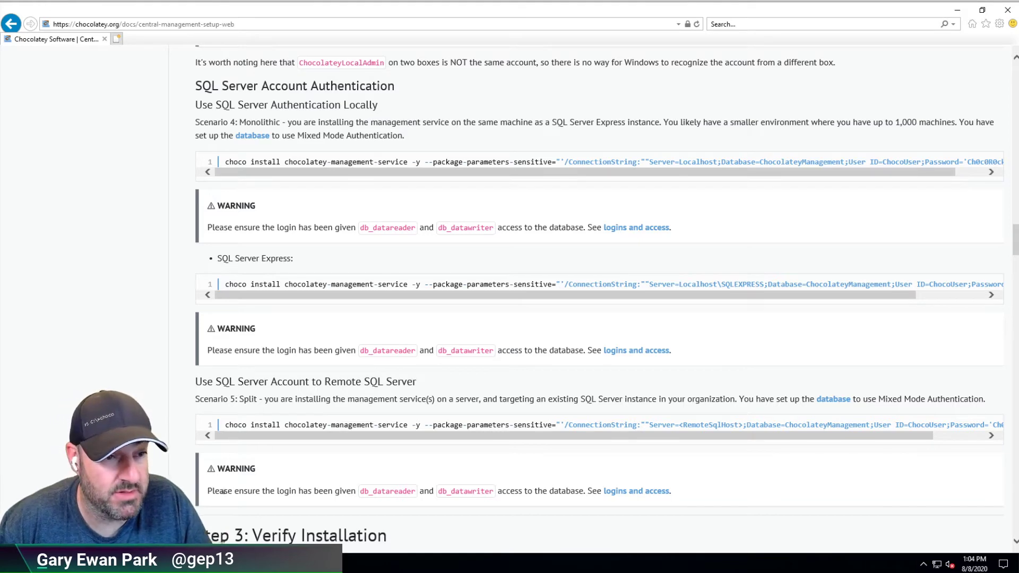
- Check the progress of the aspnetcore-runtimepackagestore installation in PowerShell and return to the setup page
{"action": "key", "text": "alt+Tab"}
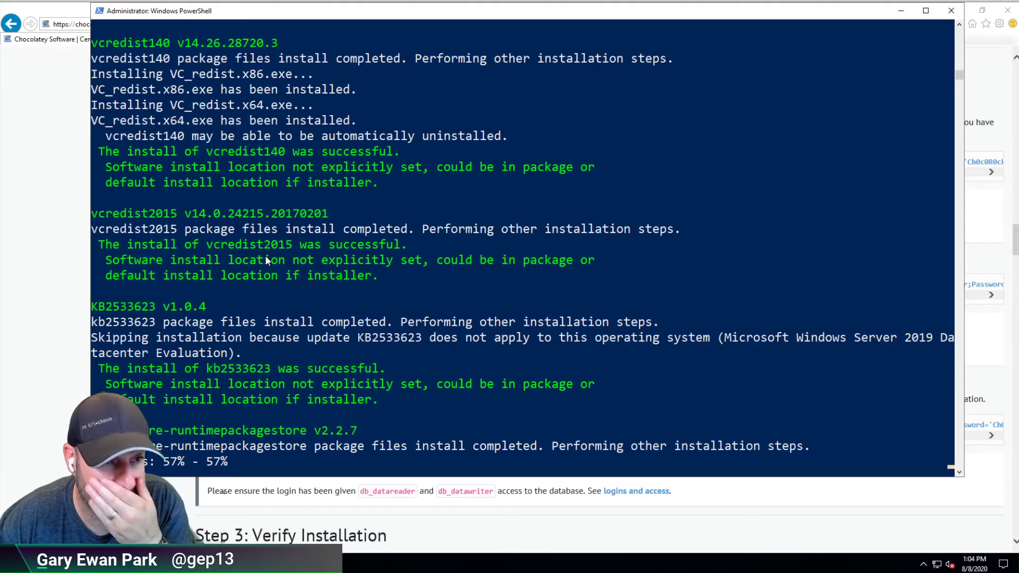
{"action": "scroll", "coordinate": [196, 397], "scroll_direction": "down", "scroll_amount": 2}
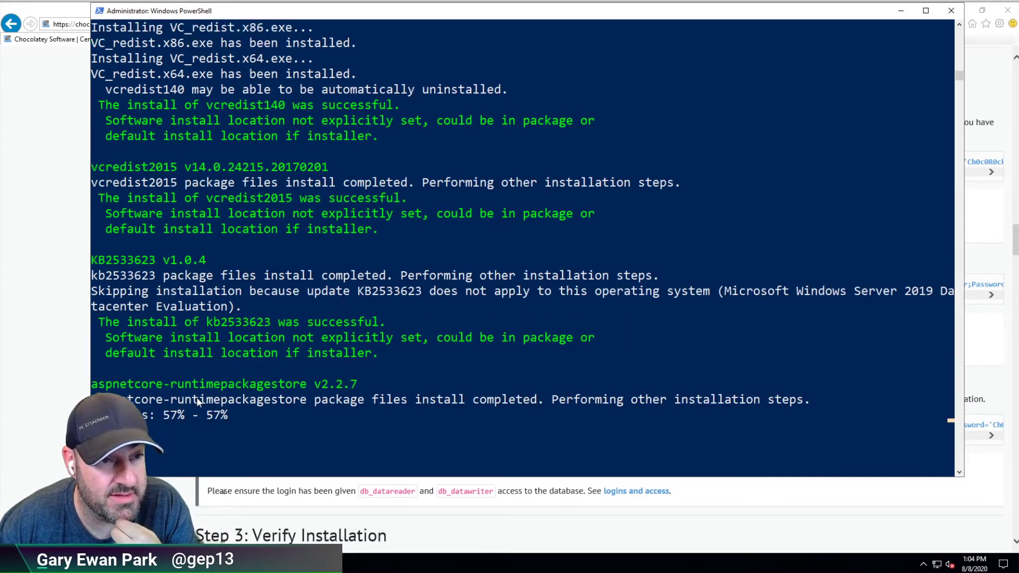
{"action": "left_click", "coordinate": [68, 330]}
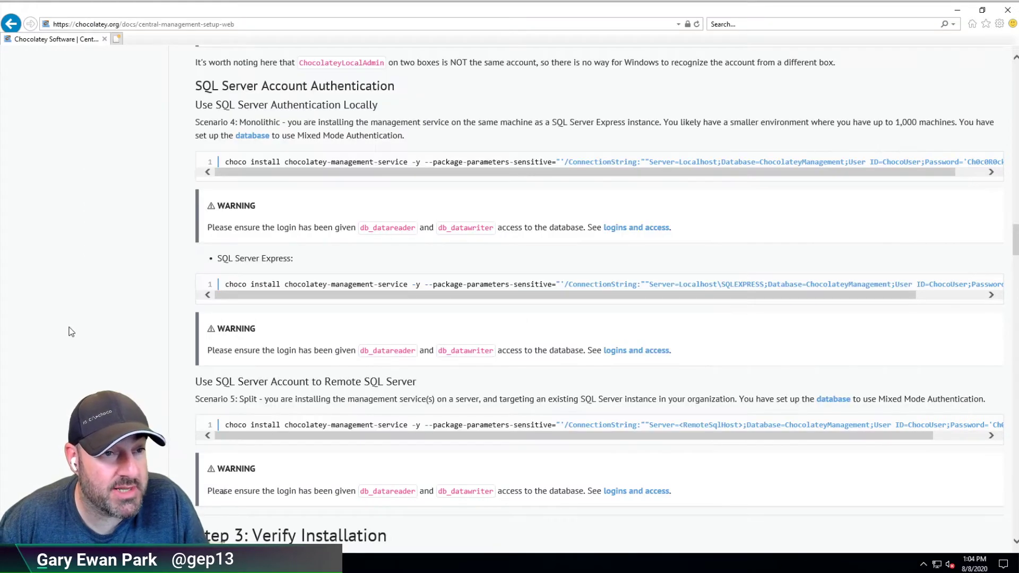
- Review the aspnetcore-runtimepackagestore line in the prerequisites script and check its installation in PowerShell again
{"action": "scroll", "coordinate": [147, 313], "scroll_direction": "up", "scroll_amount": 10}
{"action": "scroll", "coordinate": [147, 311], "scroll_direction": "up", "scroll_amount": 15}
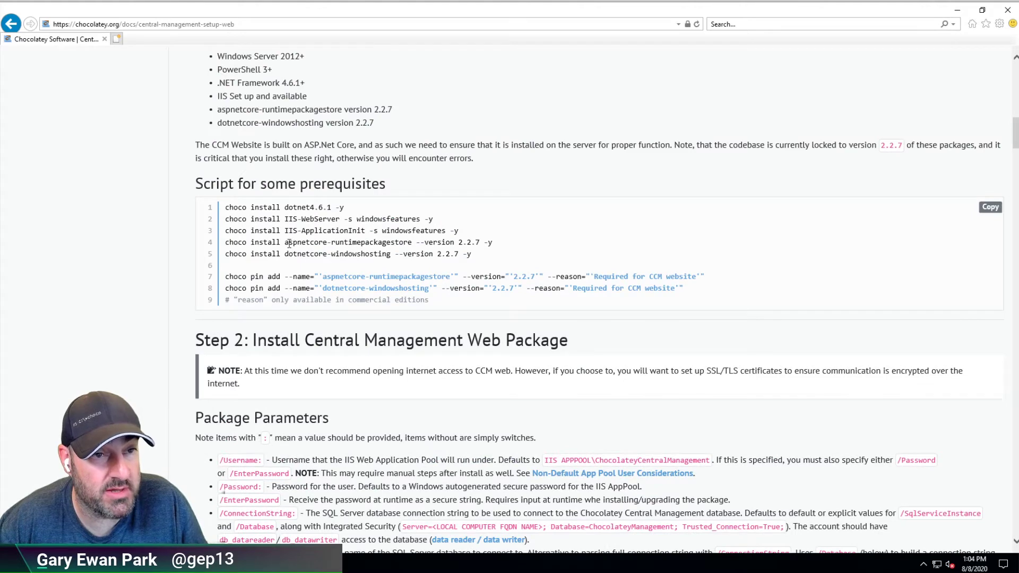
{"action": "scroll", "coordinate": [391, 241], "scroll_direction": "up", "scroll_amount": 2}
{"action": "left_click_drag", "start_coordinate": [327, 242], "coordinate": [194, 257]}
{"action": "left_click", "coordinate": [436, 330]}
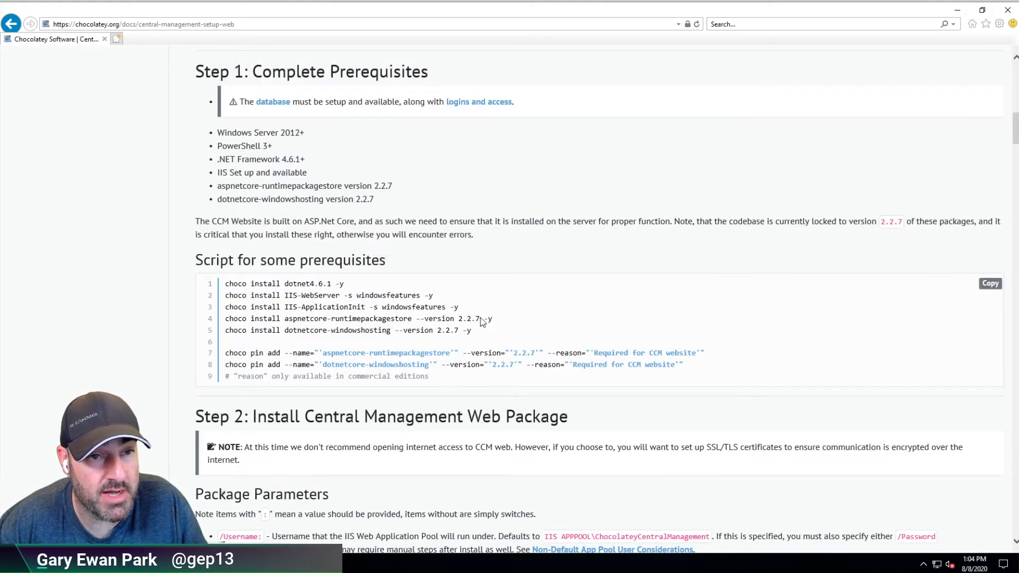
{"action": "left_click_drag", "start_coordinate": [332, 318], "coordinate": [493, 319]}
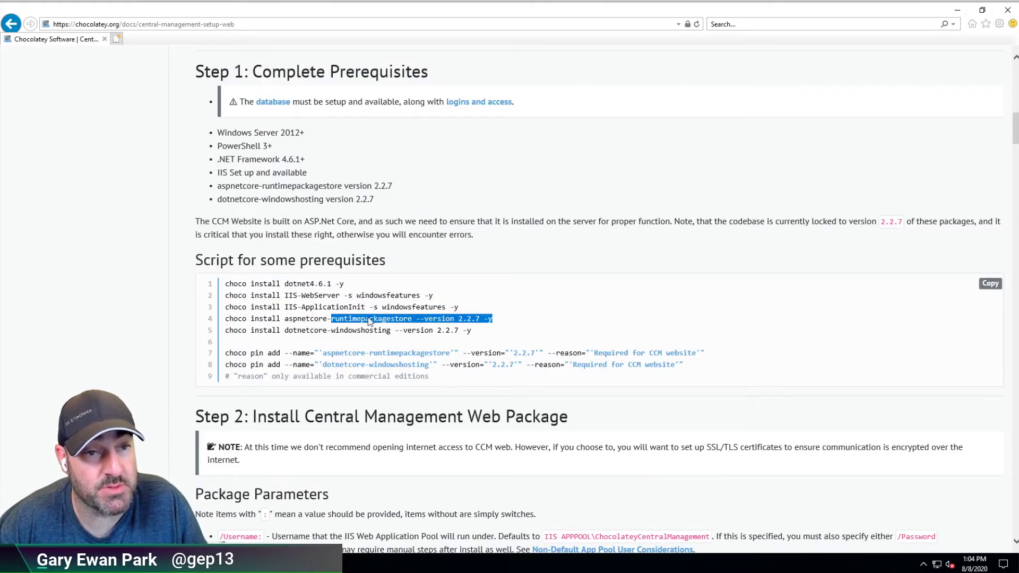
{"action": "key", "text": "alt+Tab"}
{"action": "left_click", "coordinate": [509, 349]}
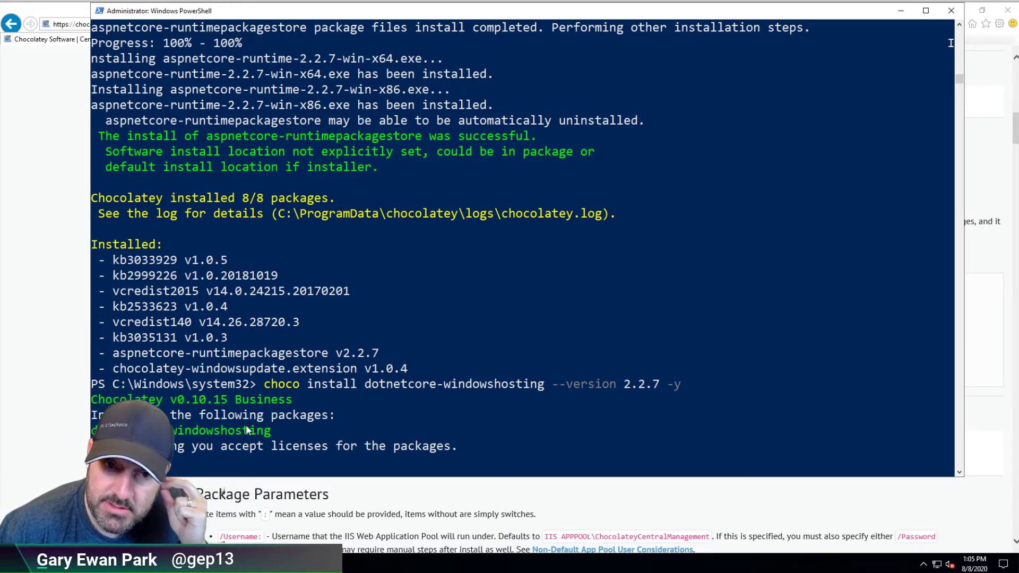
- Return to the setup page and review it from IIS Settings to Step 4.1, Login And Change Default Credentials
{"action": "left_click", "coordinate": [46, 448]}
{"action": "scroll", "coordinate": [46, 448], "scroll_direction": "down", "scroll_amount": 10}
{"action": "scroll", "coordinate": [223, 492], "scroll_direction": "down", "scroll_amount": 20}
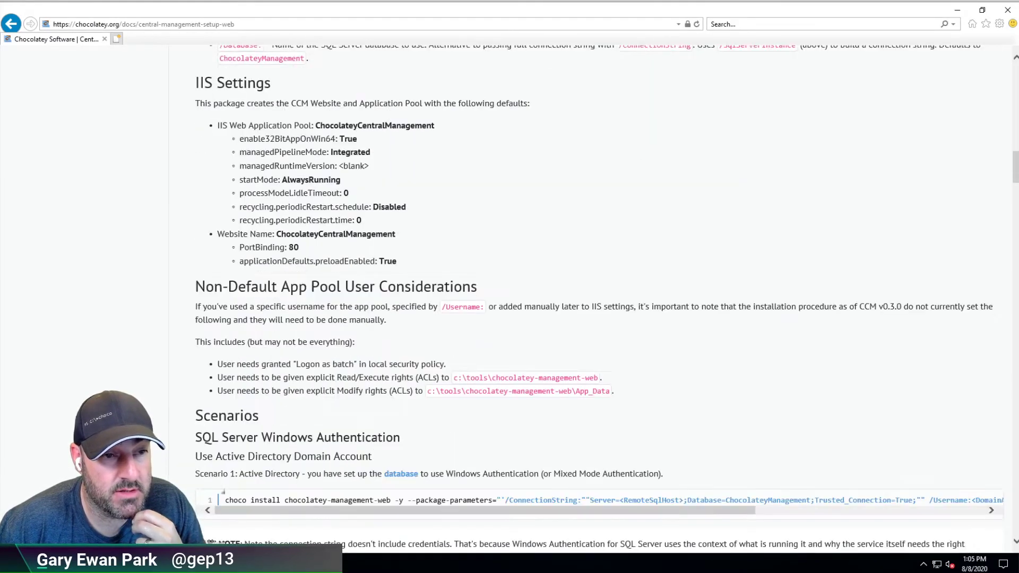
{"action": "scroll", "coordinate": [164, 407], "scroll_direction": "down", "scroll_amount": 18}
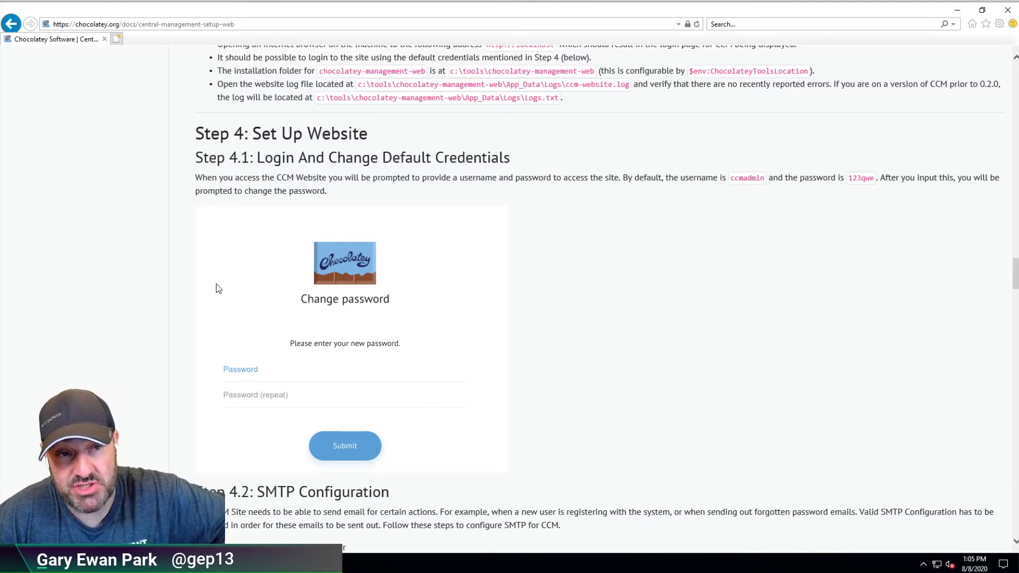
- Read Step 4.2 SMTP Configuration, the appsettings.json configuration and Step 4.3 Application Settings File
{"action": "scroll", "coordinate": [146, 272], "scroll_direction": "down", "scroll_amount": 2}
{"action": "scroll", "coordinate": [136, 348], "scroll_direction": "down", "scroll_amount": 8}
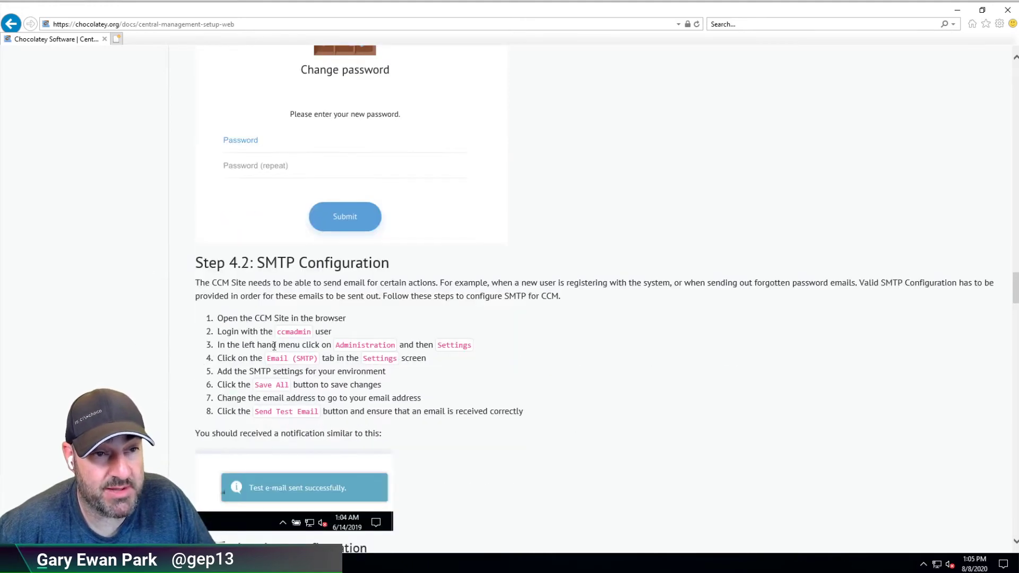
{"action": "scroll", "coordinate": [276, 316], "scroll_direction": "down", "scroll_amount": 2}
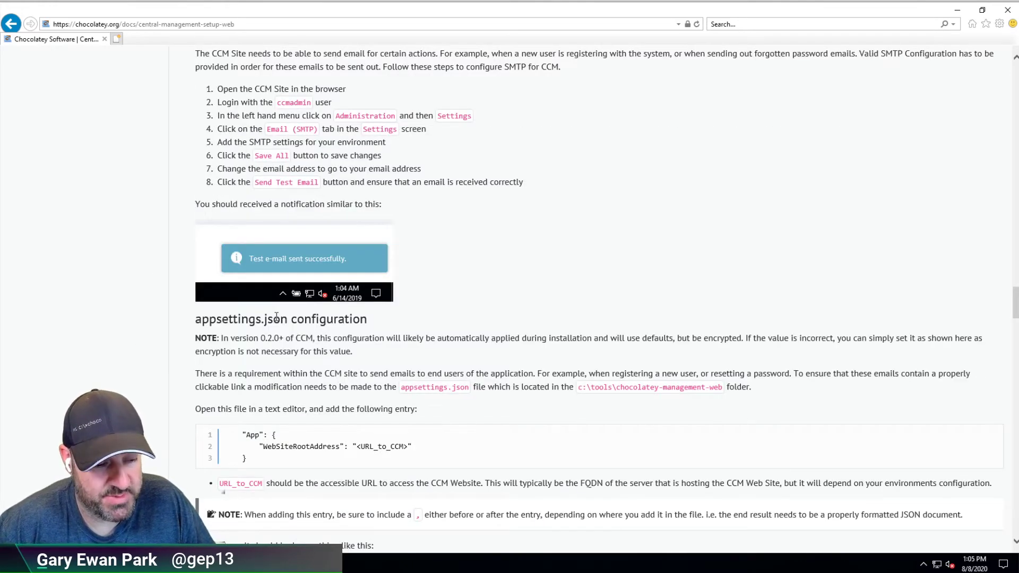
{"action": "scroll", "coordinate": [276, 317], "scroll_direction": "down", "scroll_amount": 8}
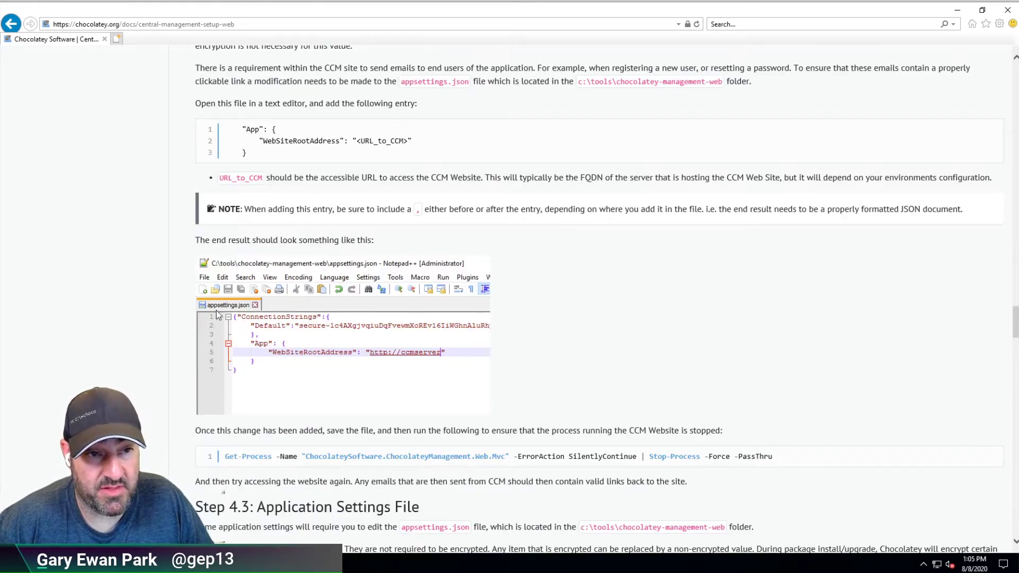
{"action": "scroll", "coordinate": [217, 314], "scroll_direction": "down", "scroll_amount": 2}
{"action": "scroll", "coordinate": [212, 308], "scroll_direction": "down", "scroll_amount": 2}
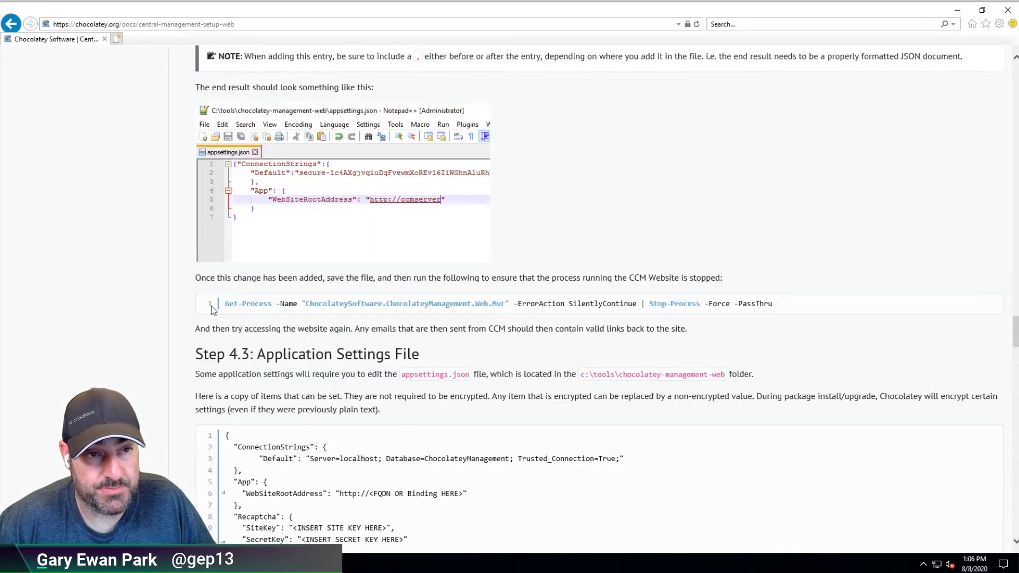
{"action": "scroll", "coordinate": [211, 308], "scroll_direction": "down", "scroll_amount": 2}
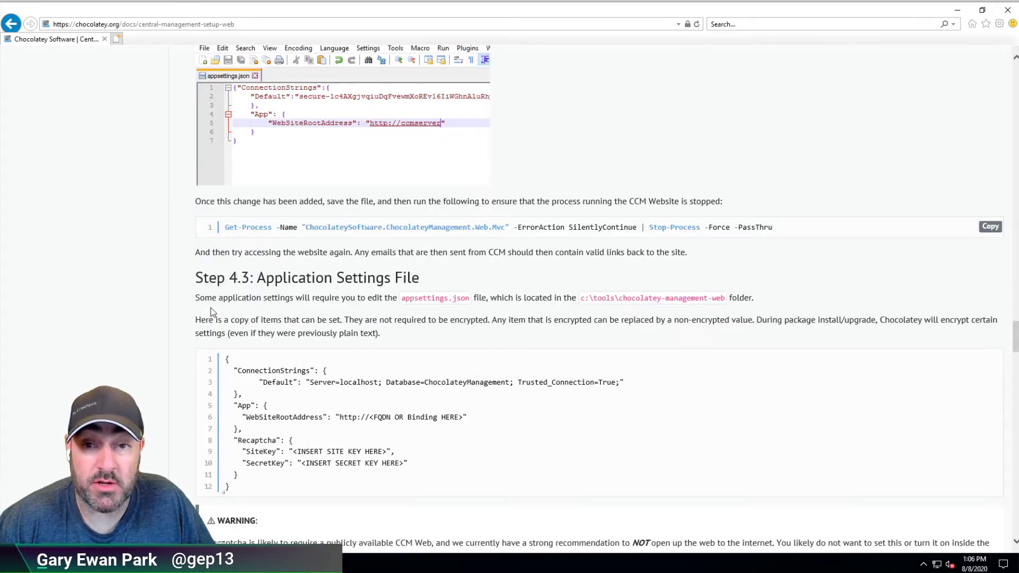
{"action": "scroll", "coordinate": [211, 312], "scroll_direction": "up", "scroll_amount": 12}
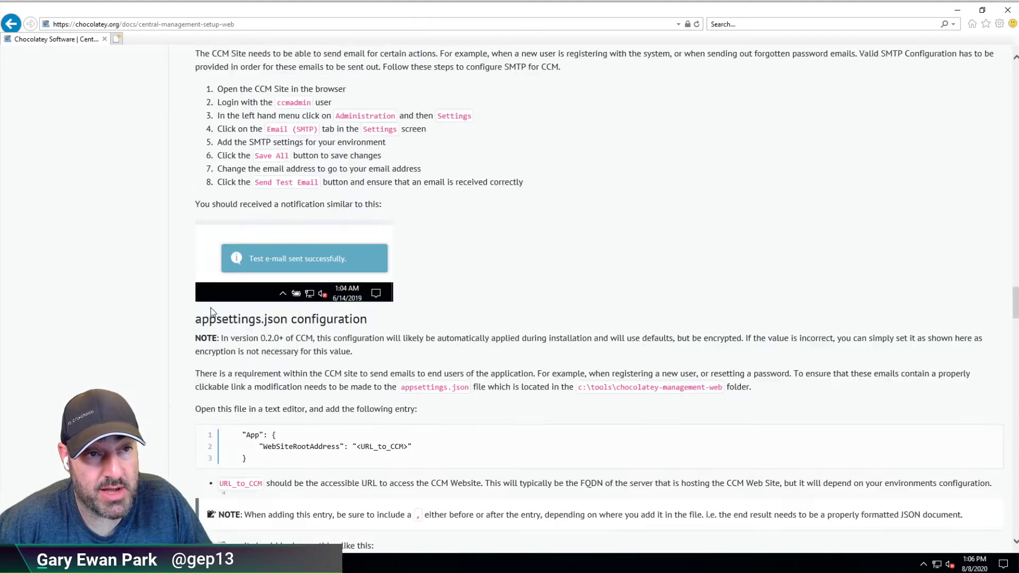
- Switch to the browser window showing Jenkins and open the Internalize packages from the Community Repository pipeline
{"action": "key", "text": "alt+Tab"}
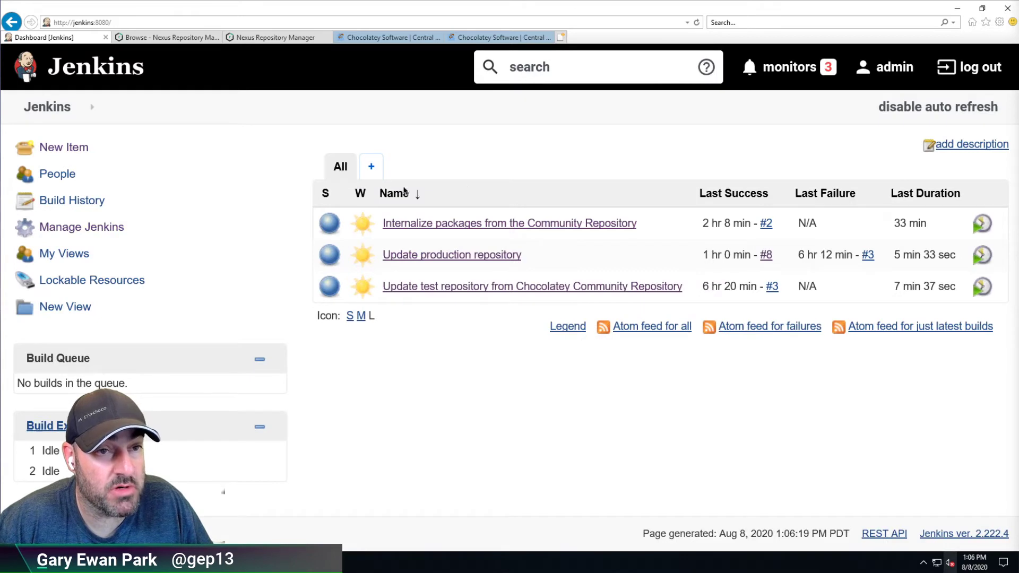
{"action": "left_click", "coordinate": [530, 224]}
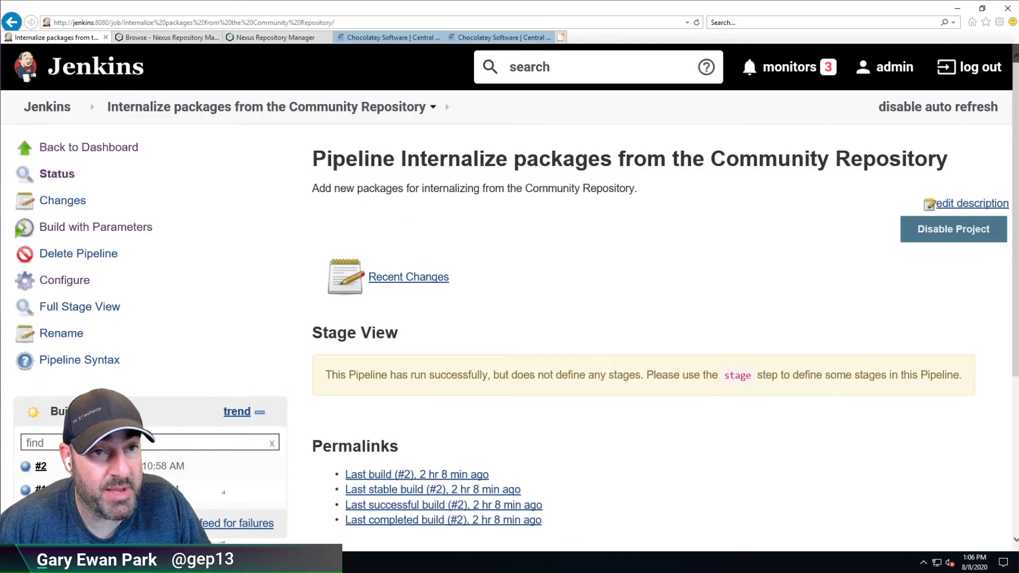
- Open the Papercut package page at chocolatey.org/packages/papercut in place of the database setup documentation
{"action": "left_click", "coordinate": [499, 38]}
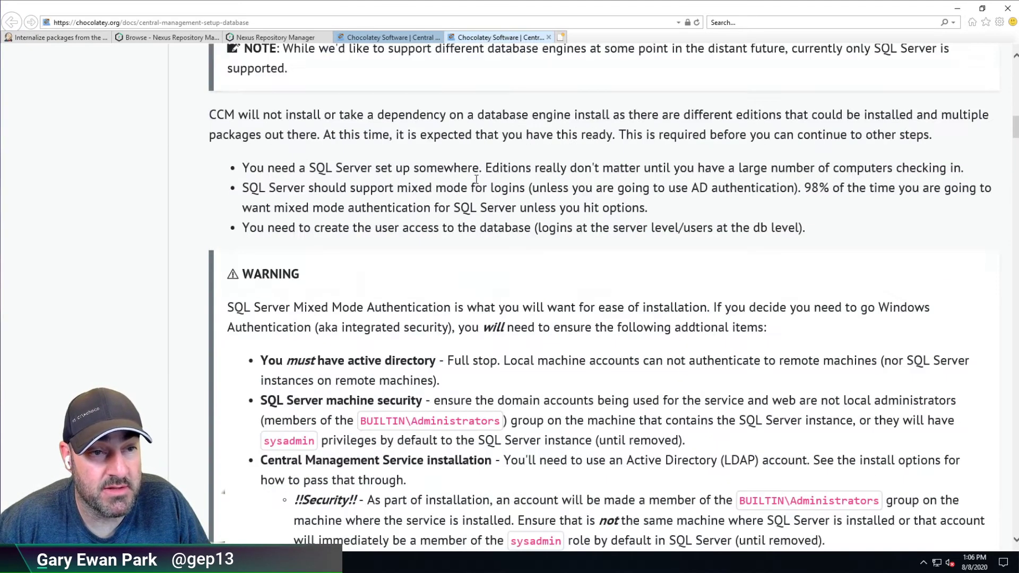
{"action": "scroll", "coordinate": [476, 183], "scroll_direction": "up", "scroll_amount": 12}
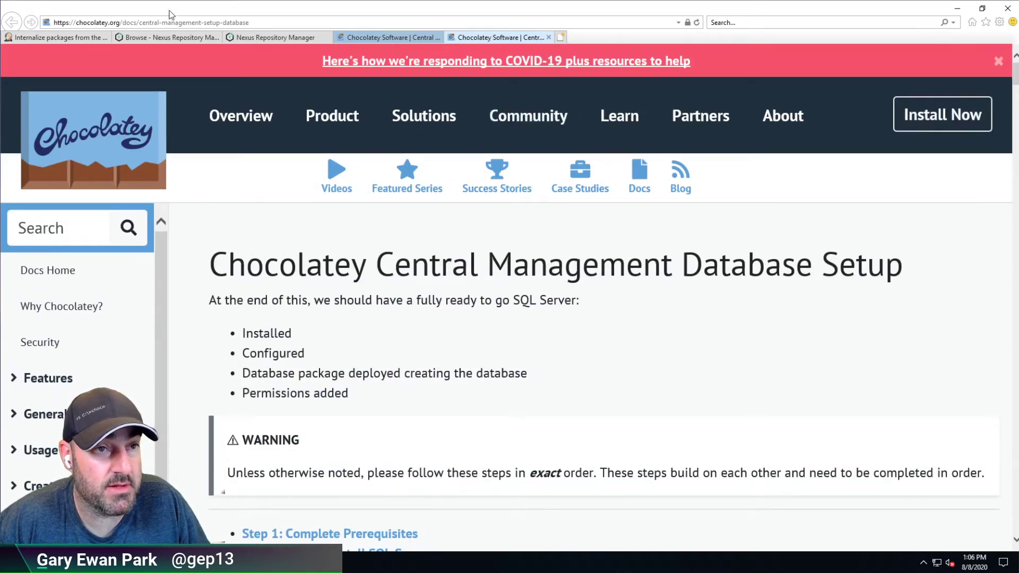
{"action": "left_click", "coordinate": [123, 23]}
{"action": "left_click_drag", "start_coordinate": [123, 22], "coordinate": [348, 22]}
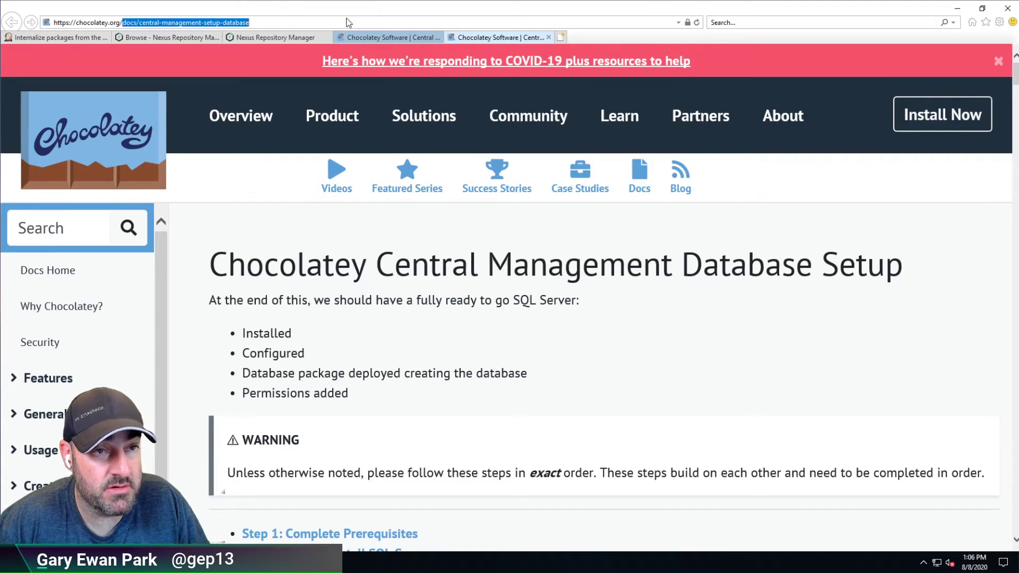
{"action": "type", "text": "packages/pu"}
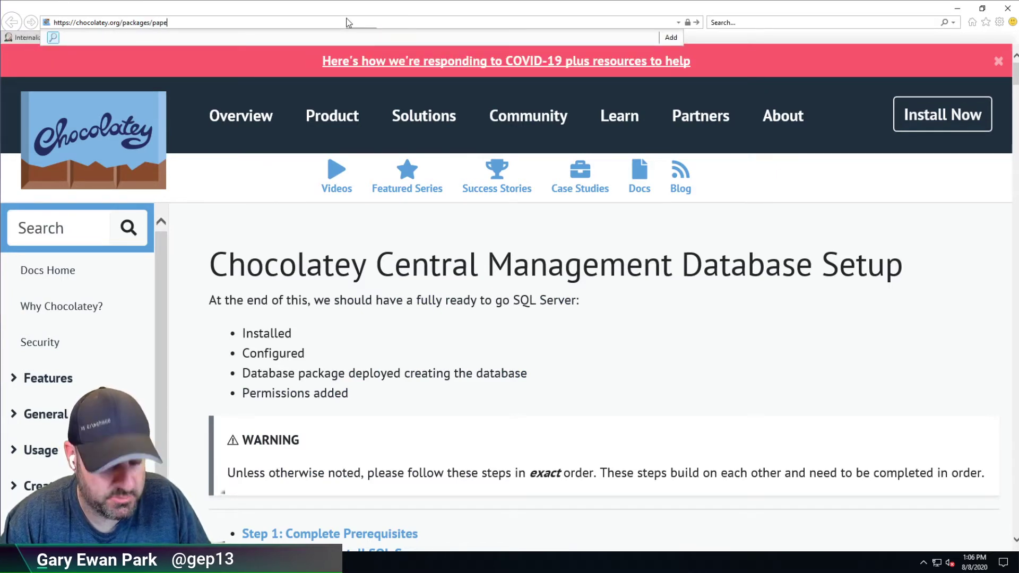
{"action": "type", "text": "percut"}
{"action": "key", "text": "Return"}
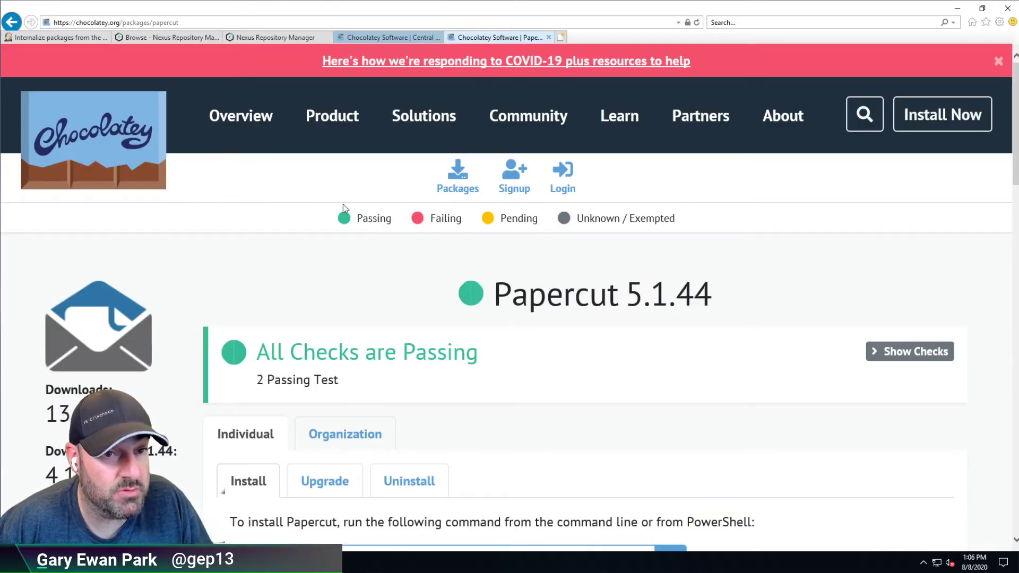
- Return to the Jenkins internalize pipeline and start a parameterized build with papercut as the package list
{"action": "left_click", "coordinate": [39, 37]}
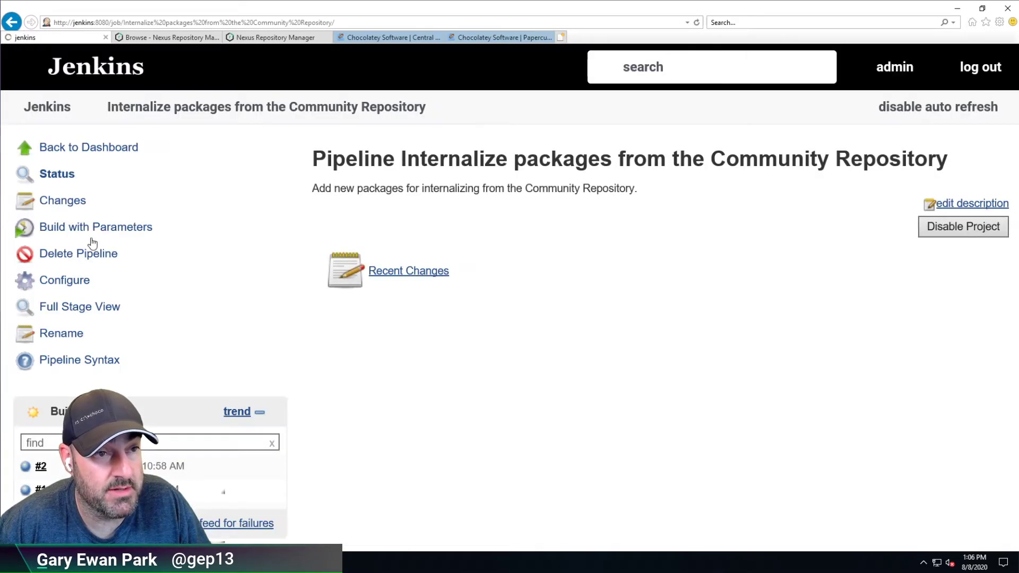
{"action": "left_click", "coordinate": [105, 228]}
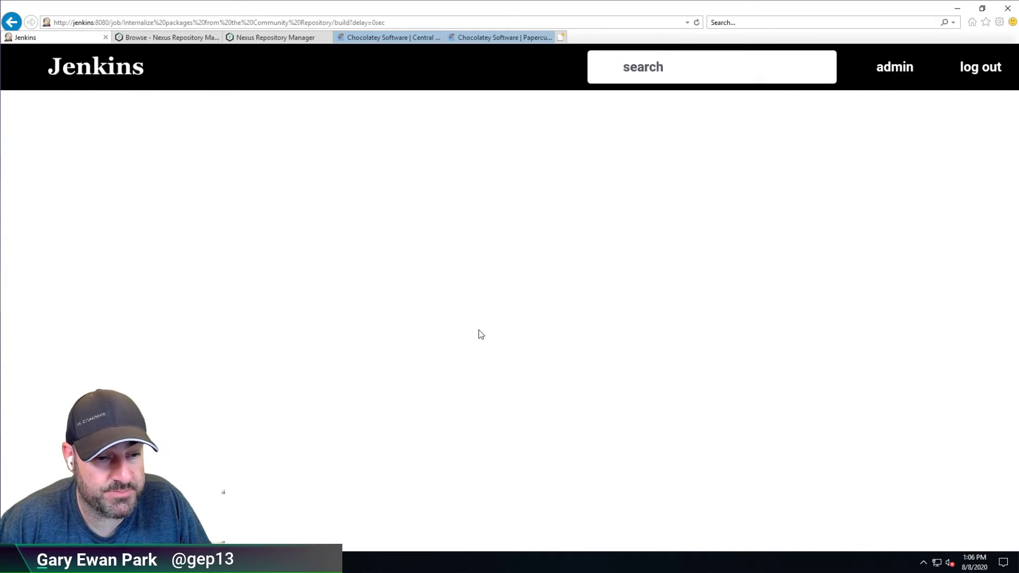
{"action": "left_click", "coordinate": [416, 220]}
{"action": "type", "text": "papercut"}
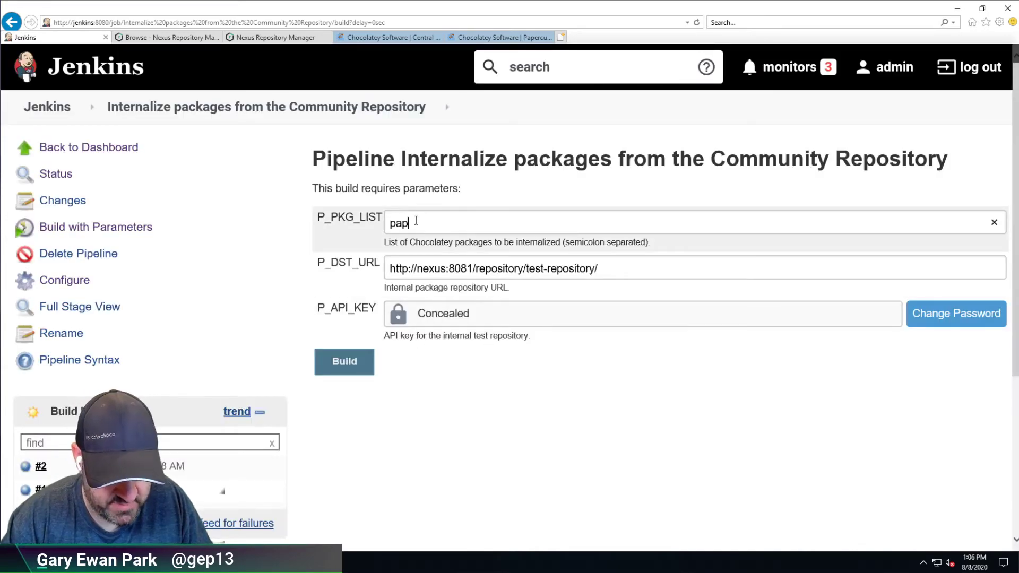
{"action": "left_click", "coordinate": [352, 365]}
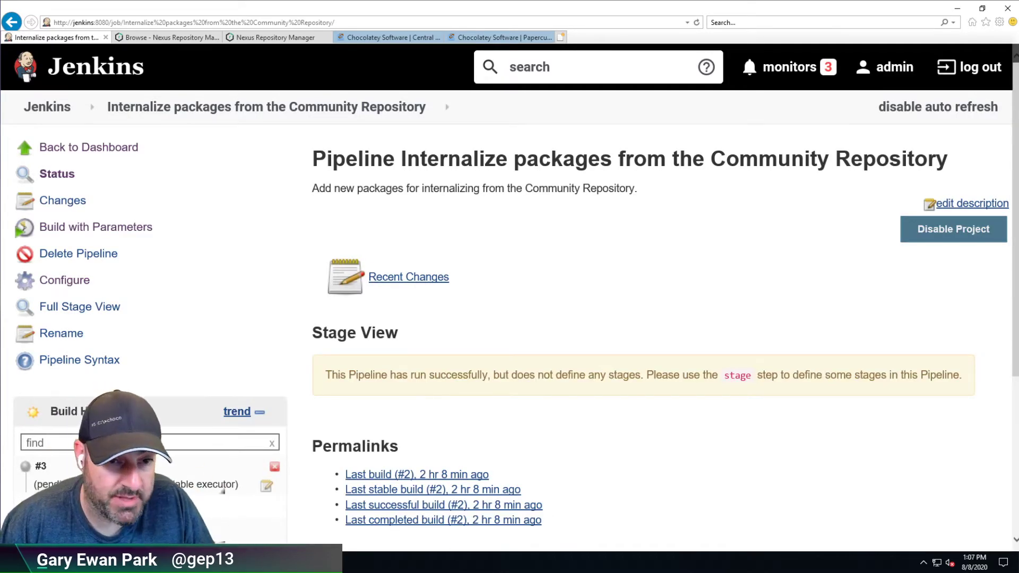
- Switch back to the web setup documentation and highlight the Step 3 Verify Installation line about opening the local address
{"action": "left_click_drag", "start_coordinate": [809, 572], "coordinate": [679, 0]}
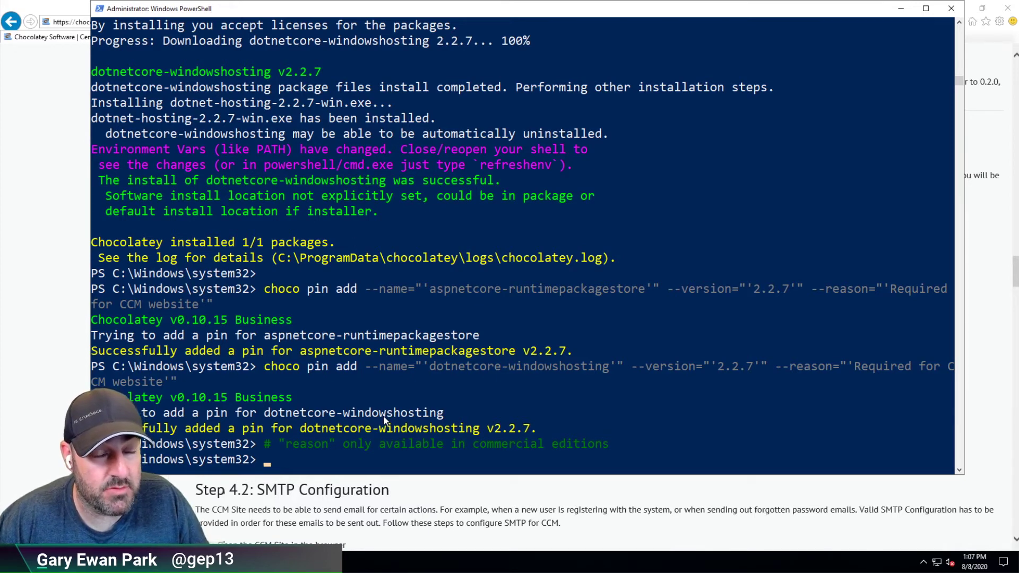
{"action": "key", "text": "alt+Tab"}
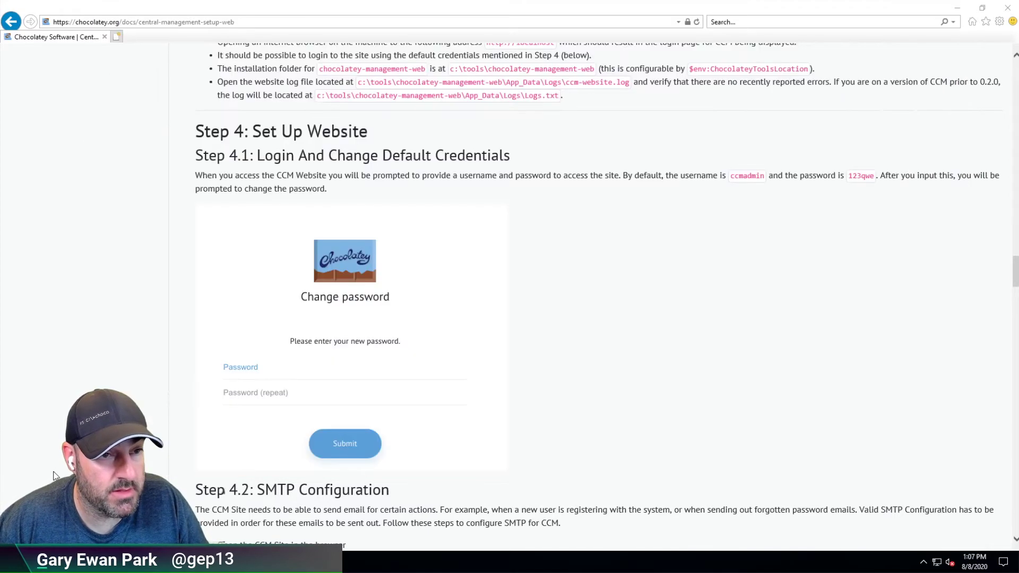
{"action": "key", "text": "ctrl+a"}
{"action": "left_click", "coordinate": [166, 286]}
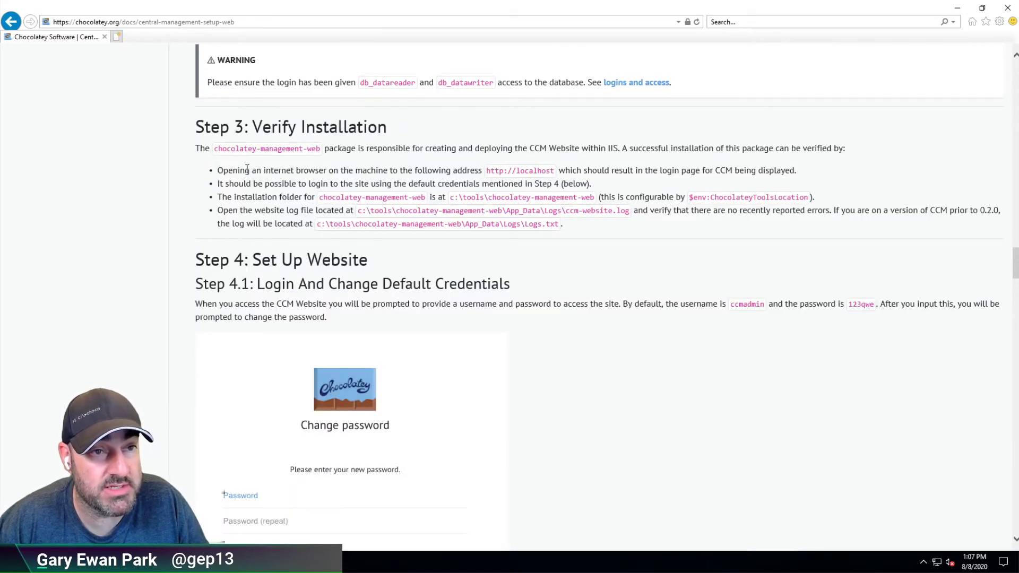
{"action": "left_click_drag", "start_coordinate": [217, 170], "coordinate": [507, 172]}
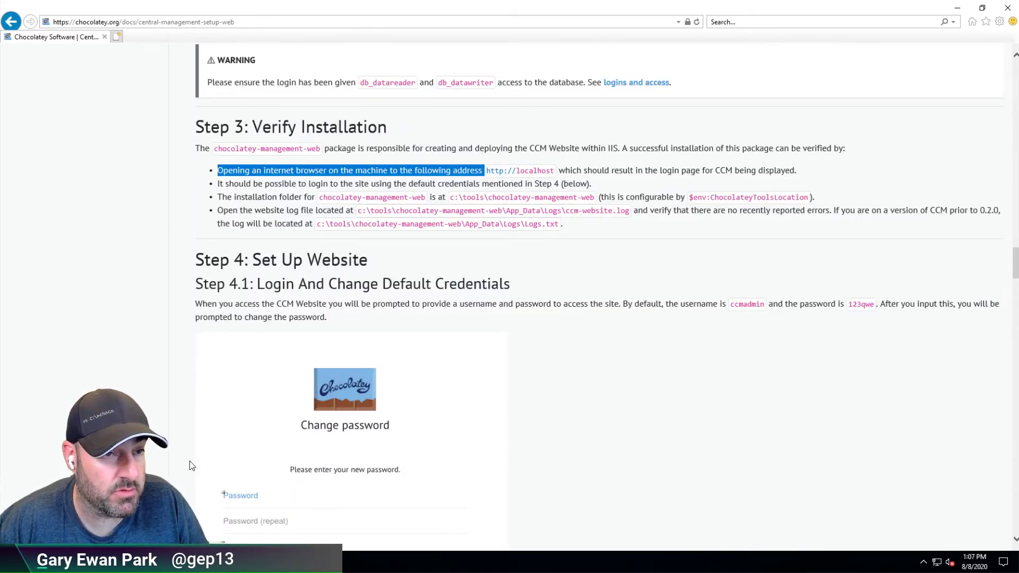
{"action": "left_click", "coordinate": [117, 36]}
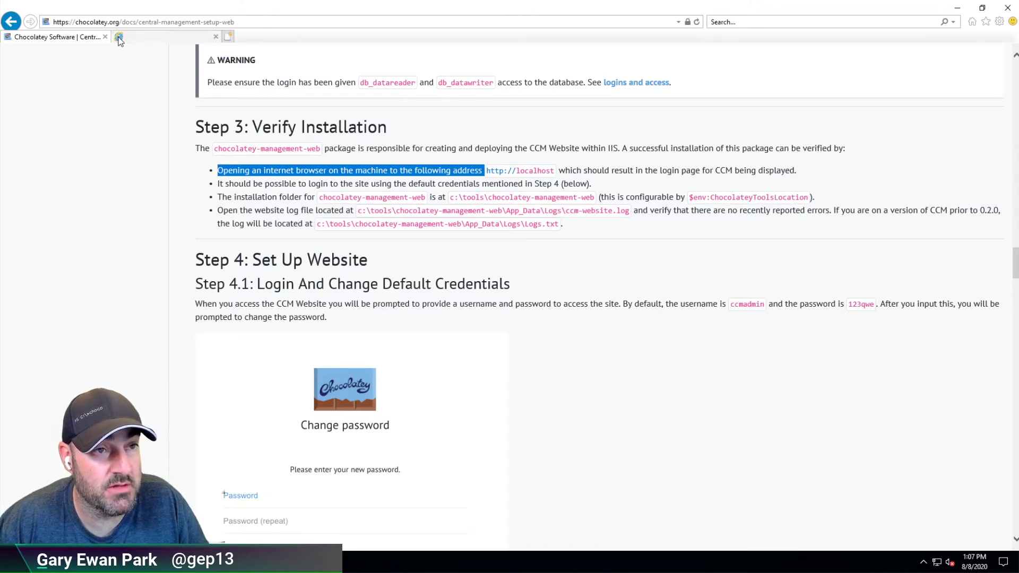
{"action": "type", "text": "http://"}
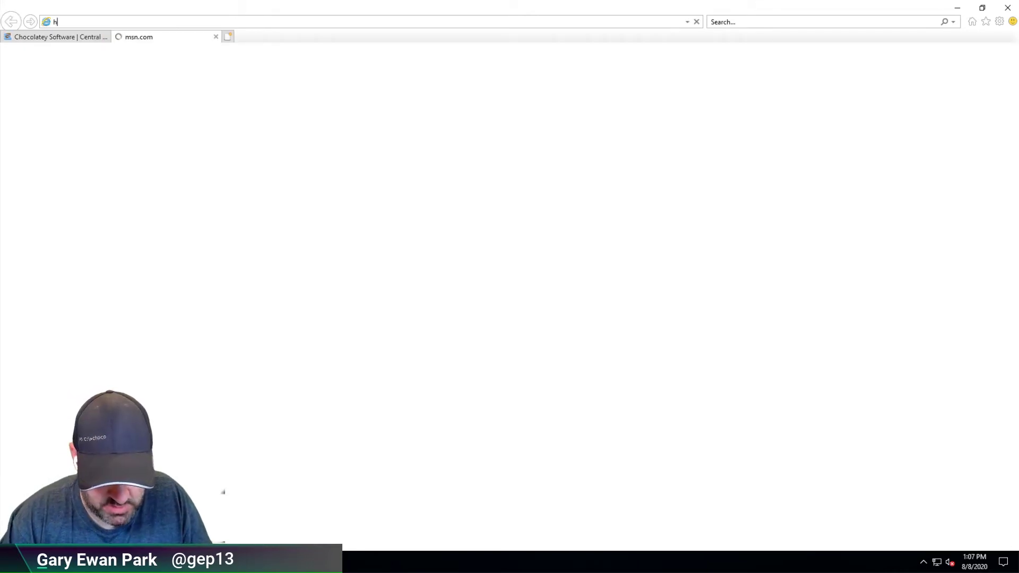
{"action": "type", "text": "localhost"}
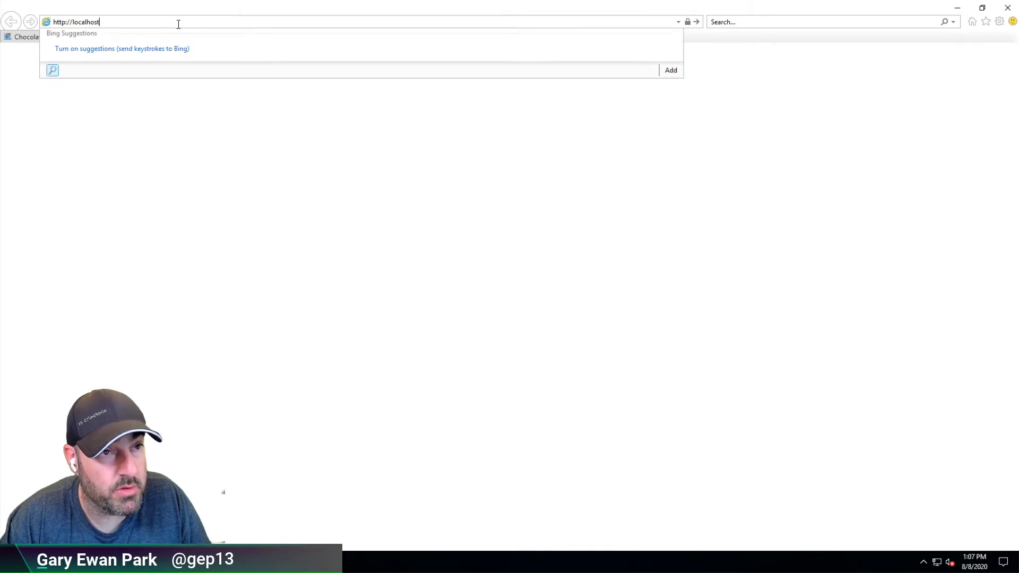
{"action": "key", "text": "Return"}
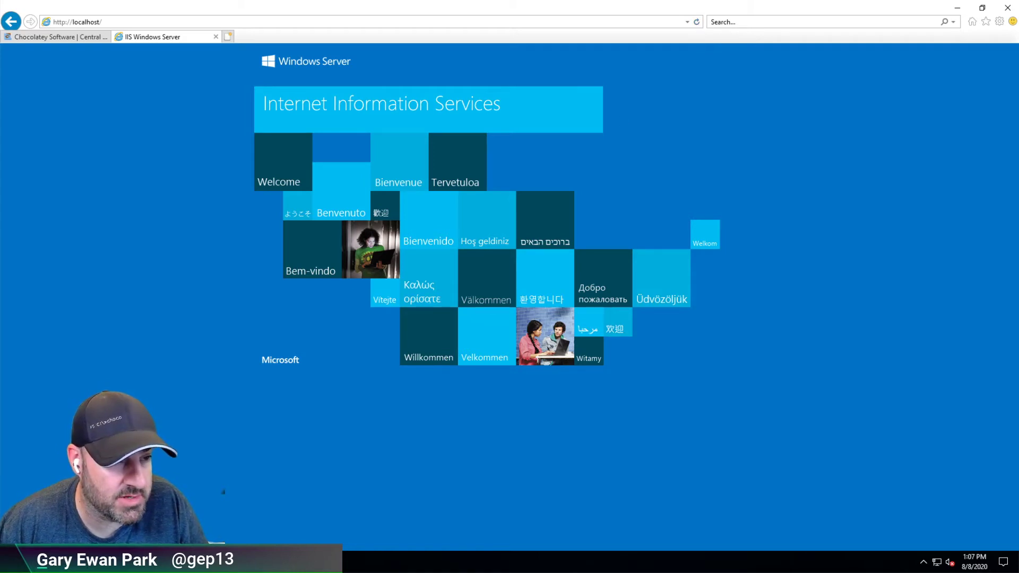
- Launch IIS Manager, review the Sites list on the CCMWEB server, and minimize IIS Manager and the browser
{"action": "key", "text": "super"}
{"action": "type", "text": "i"}
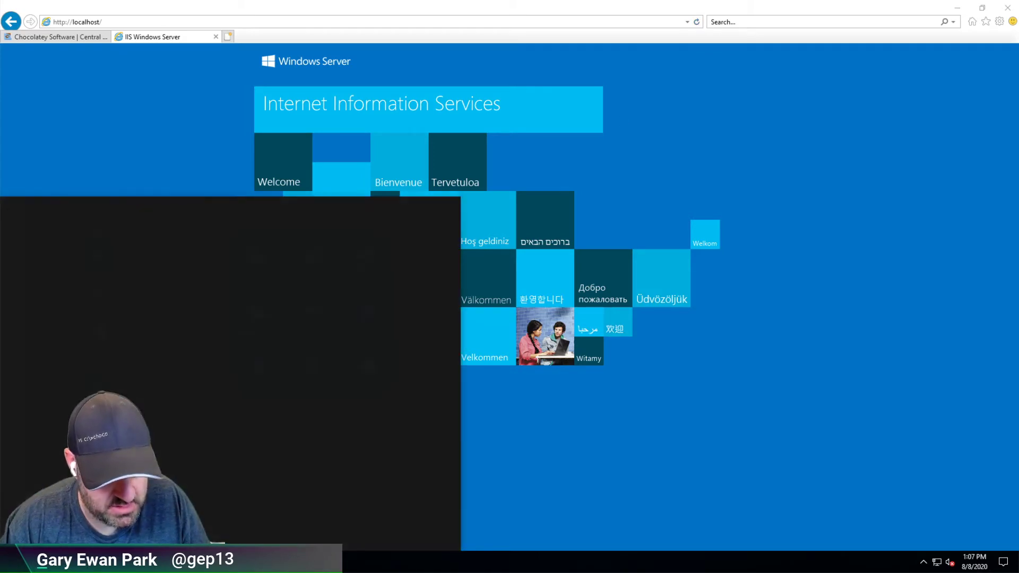
{"action": "type", "text": "is"}
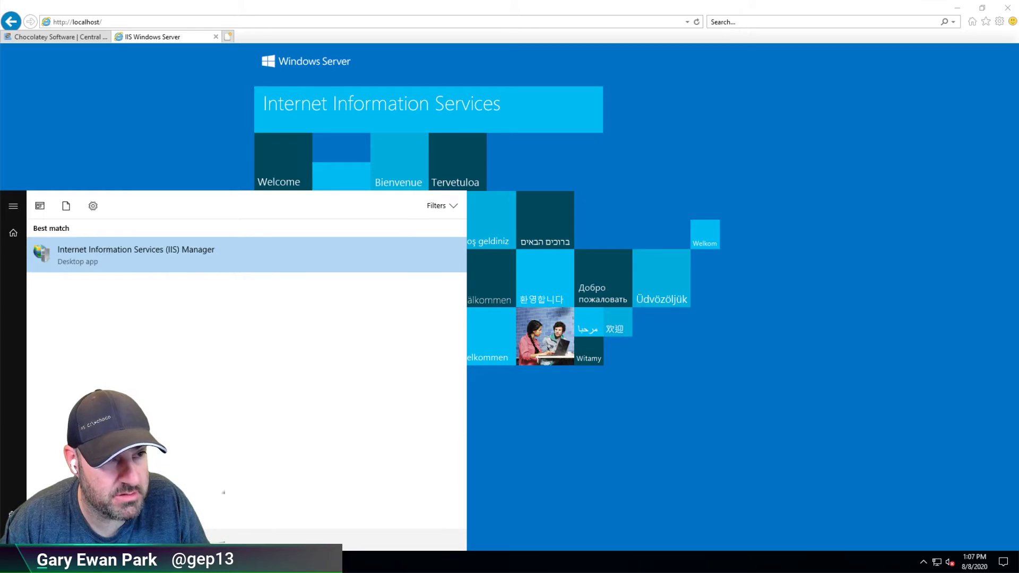
{"action": "key", "text": "Return"}
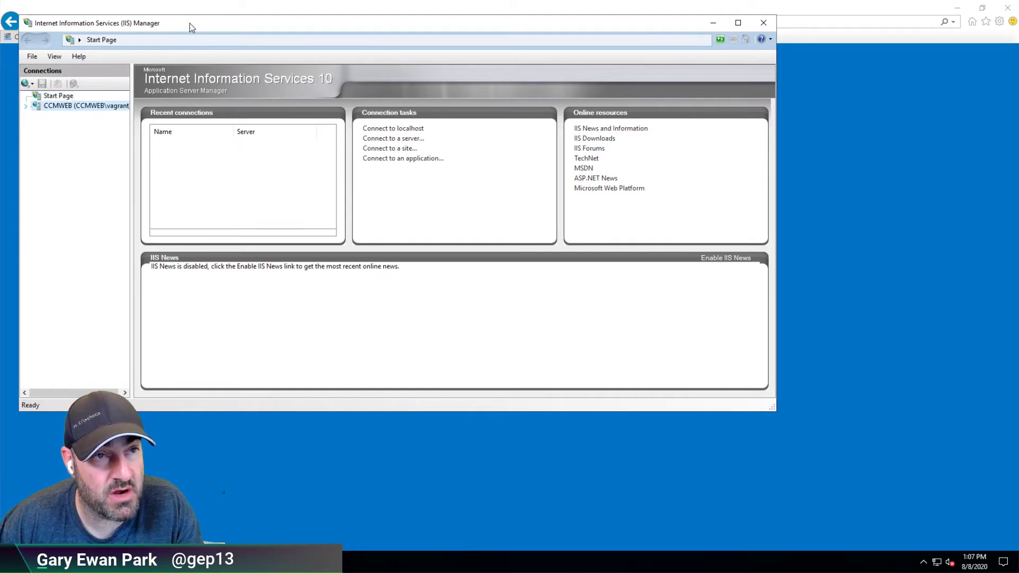
{"action": "left_click_drag", "start_coordinate": [190, 23], "coordinate": [262, 64]}
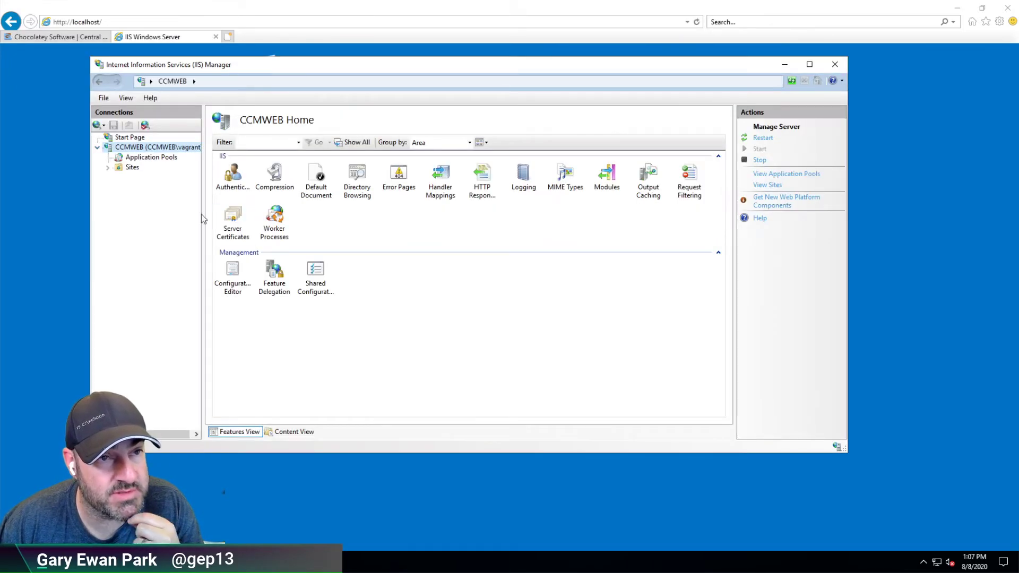
{"action": "left_click_drag", "start_coordinate": [203, 214], "coordinate": [238, 213]}
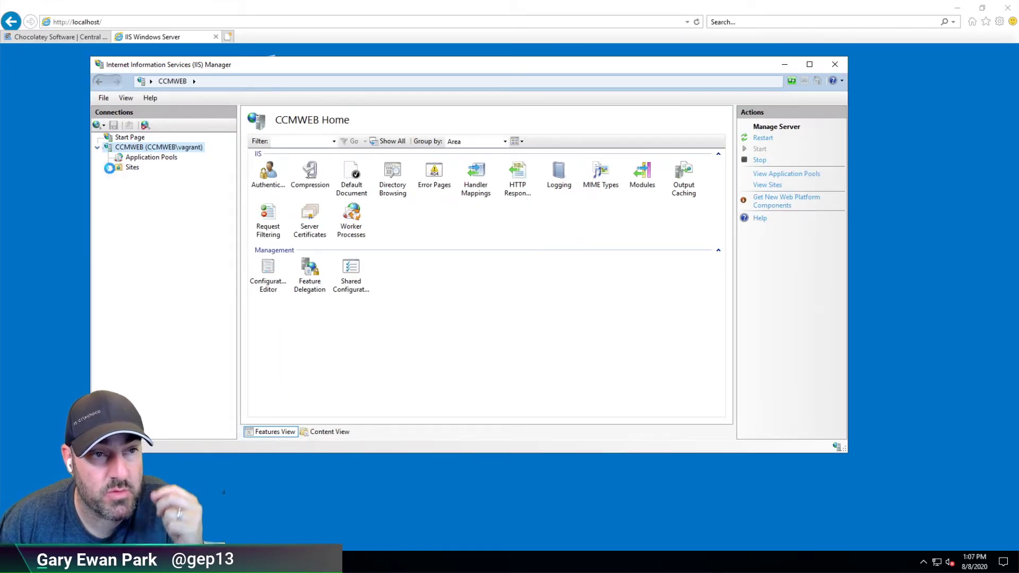
{"action": "left_click", "coordinate": [108, 168]}
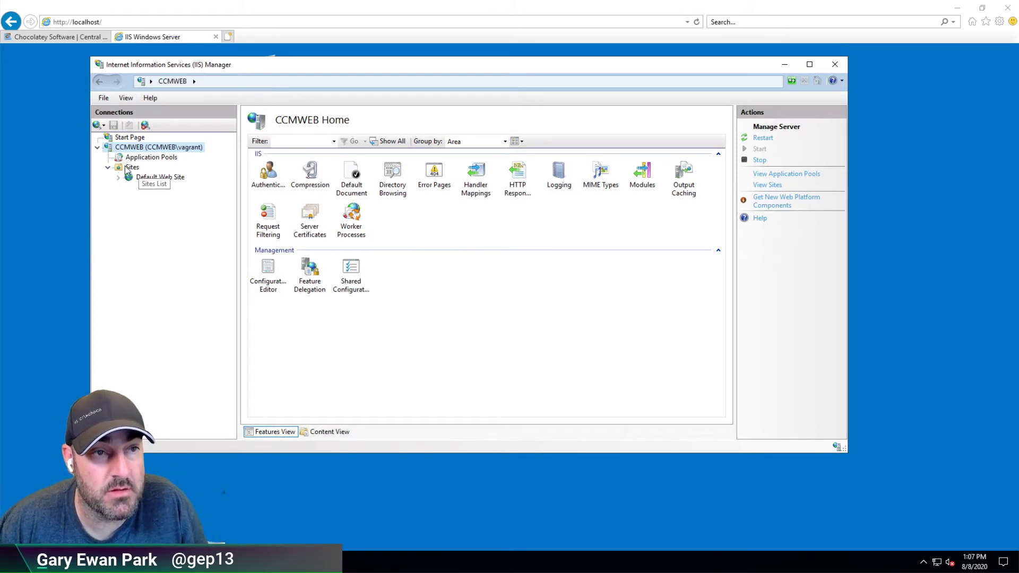
{"action": "left_click", "coordinate": [130, 168]}
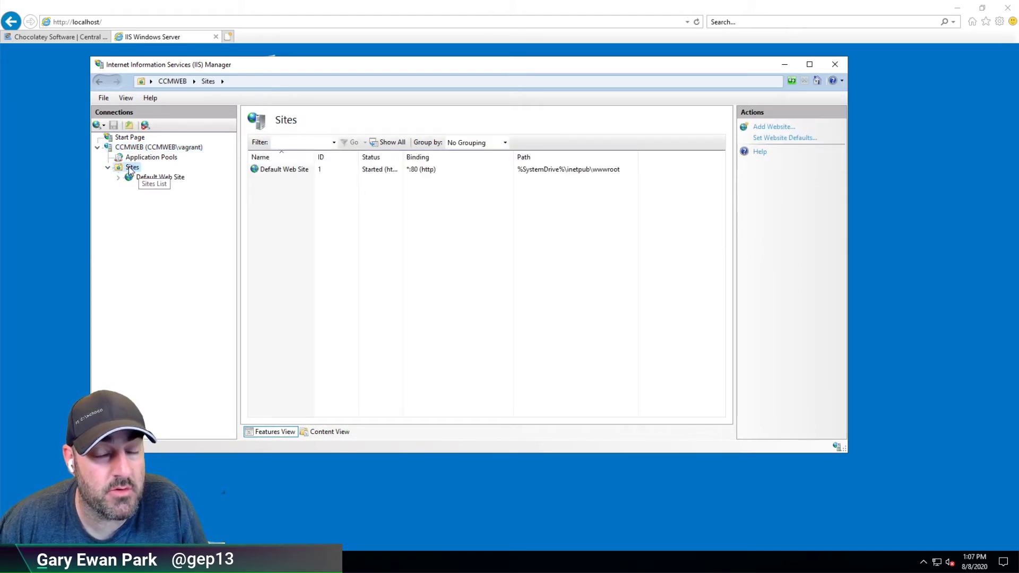
{"action": "left_click", "coordinate": [781, 66]}
{"action": "left_click", "coordinate": [957, 8]}
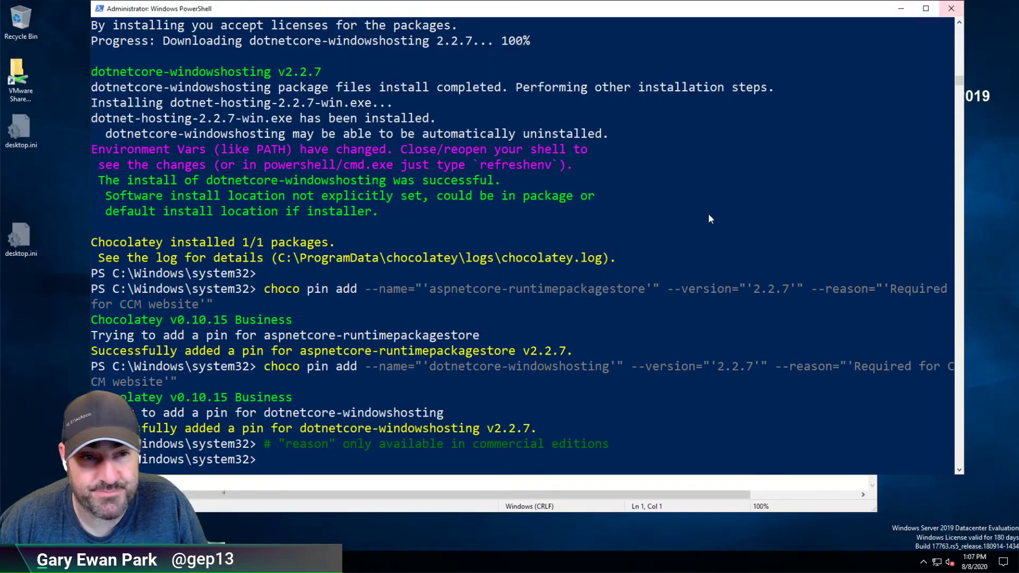
- Clear the PowerShell console and run Notepad's chocolatey-management-service install command, with the connection string to ccmdb's ChocolateyManagement database and the database user's password
{"action": "type", "text": "cls"}
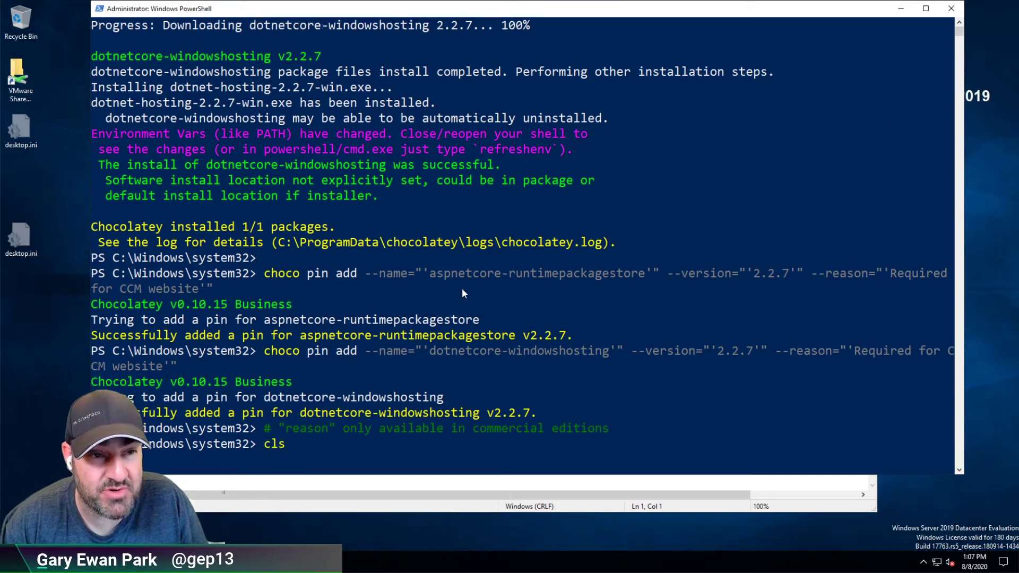
{"action": "key", "text": "Return"}
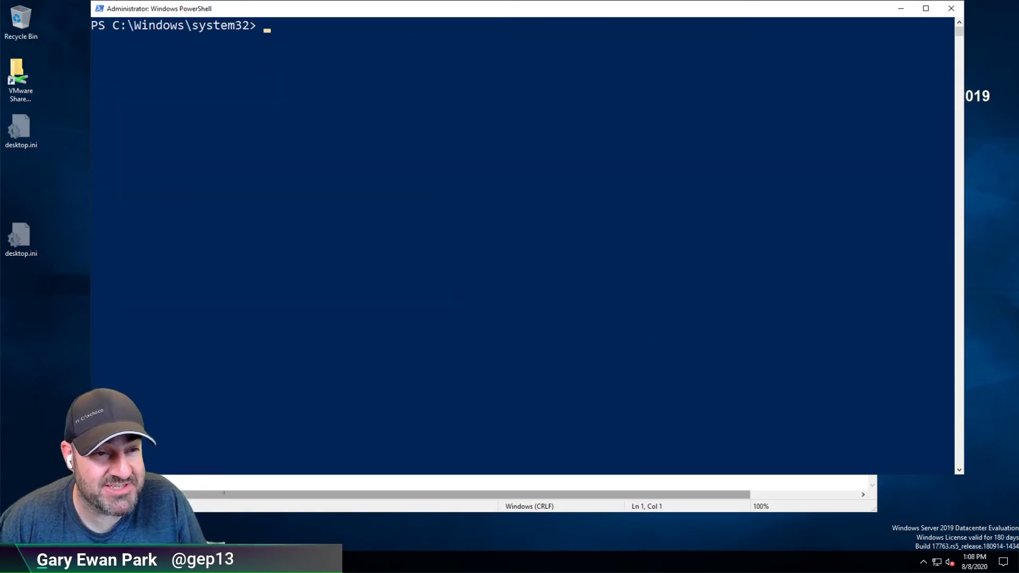
{"action": "key", "text": "alt+Tab"}
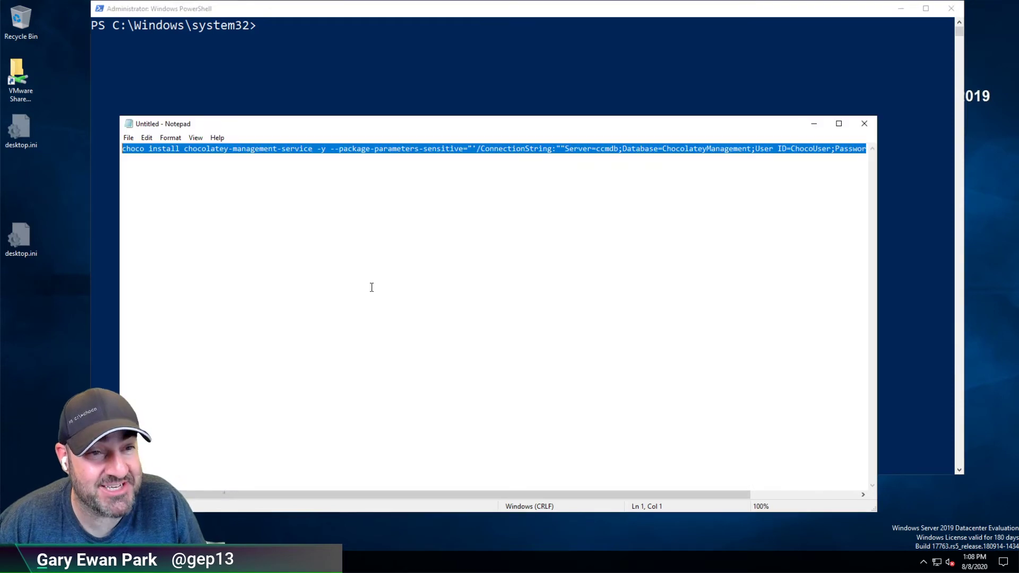
{"action": "right_click", "coordinate": [465, 154]}
{"action": "key", "text": "Escape"}
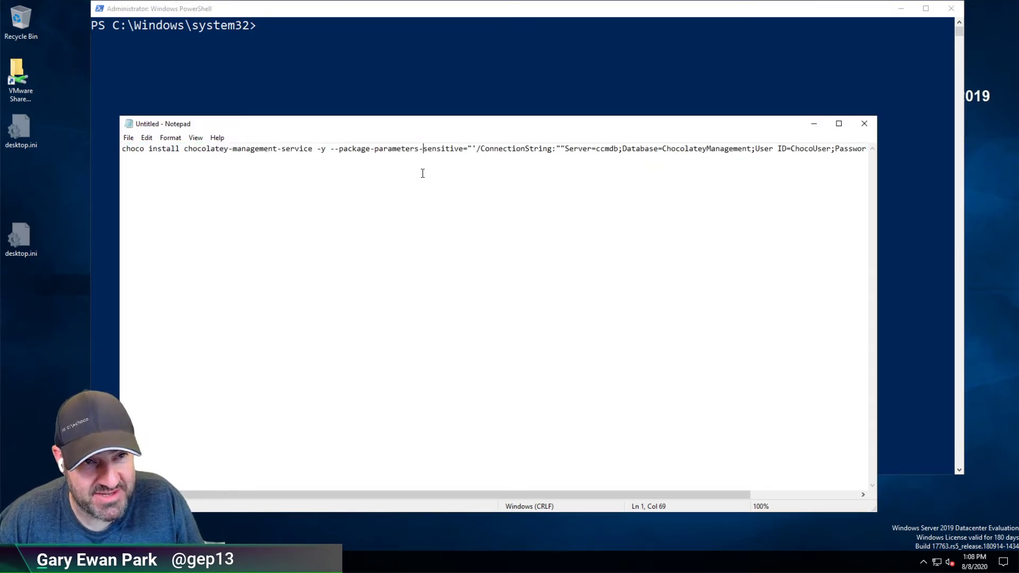
{"action": "key", "text": "ctrl+a"}
{"action": "left_click", "coordinate": [338, 47]}
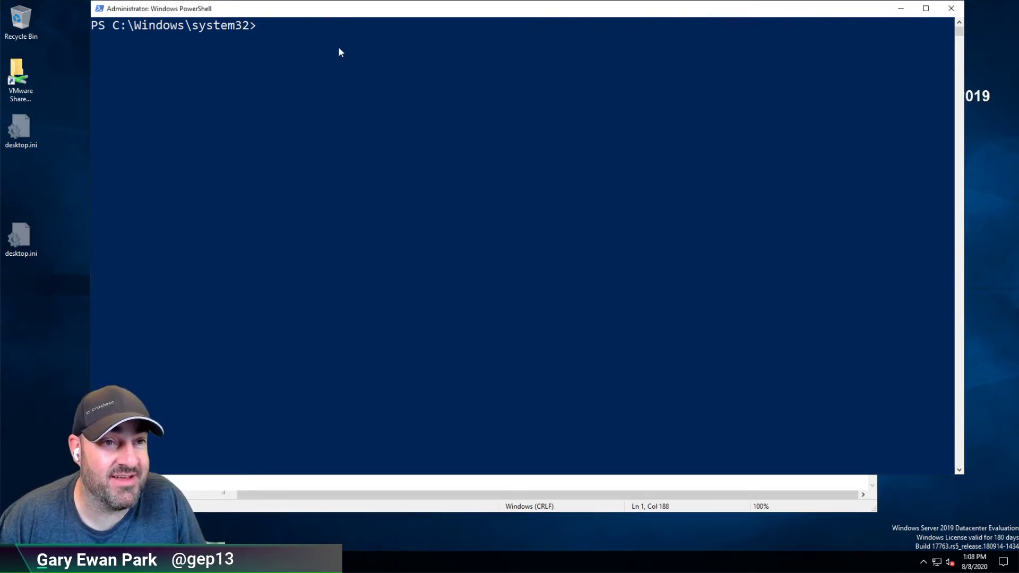
{"action": "right_click", "coordinate": [338, 47]}
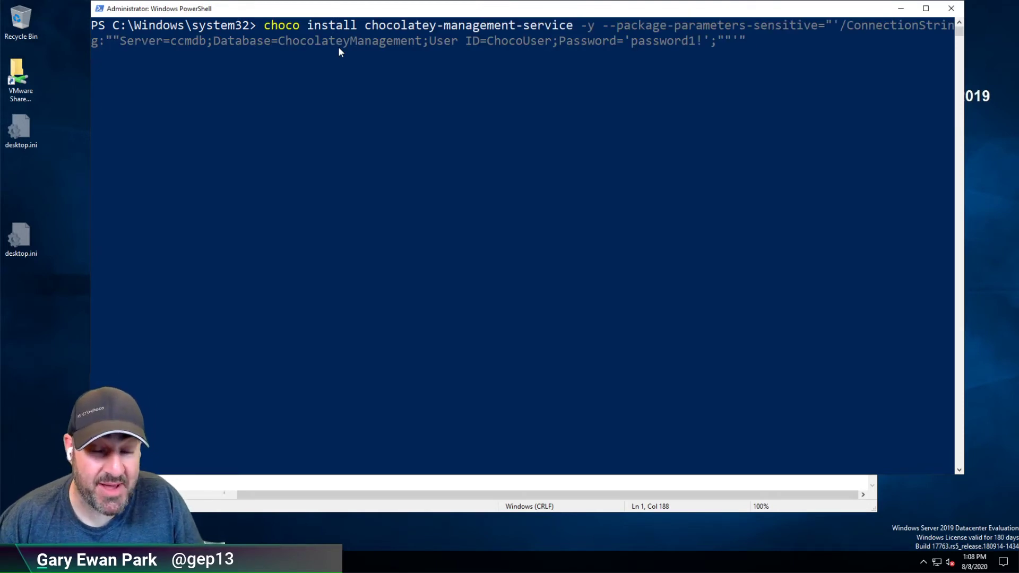
{"action": "key", "text": "Return"}
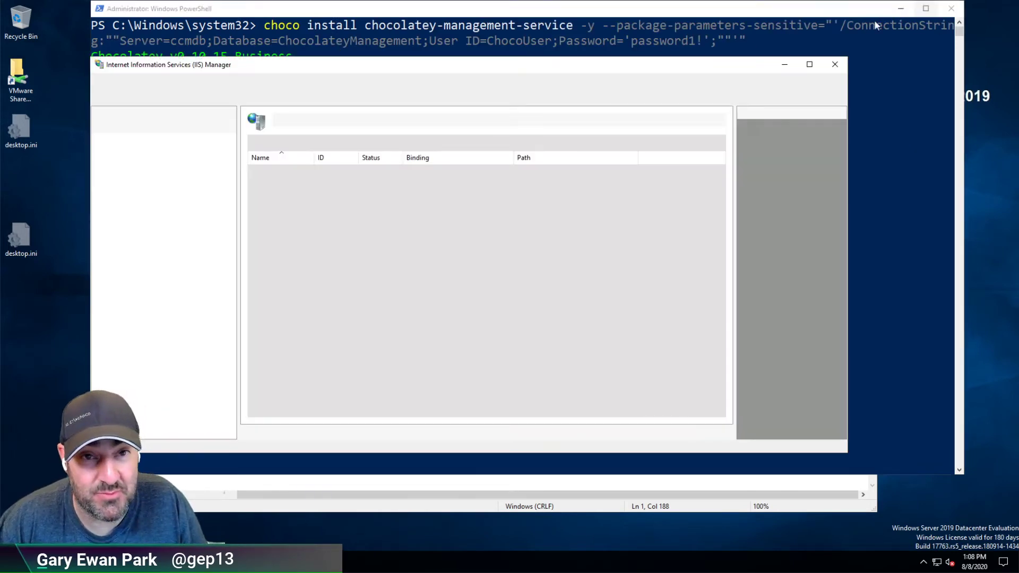
- Return to the browser window and close the localhost tab to get back to the web setup documentation
{"action": "left_click", "coordinate": [874, 20]}
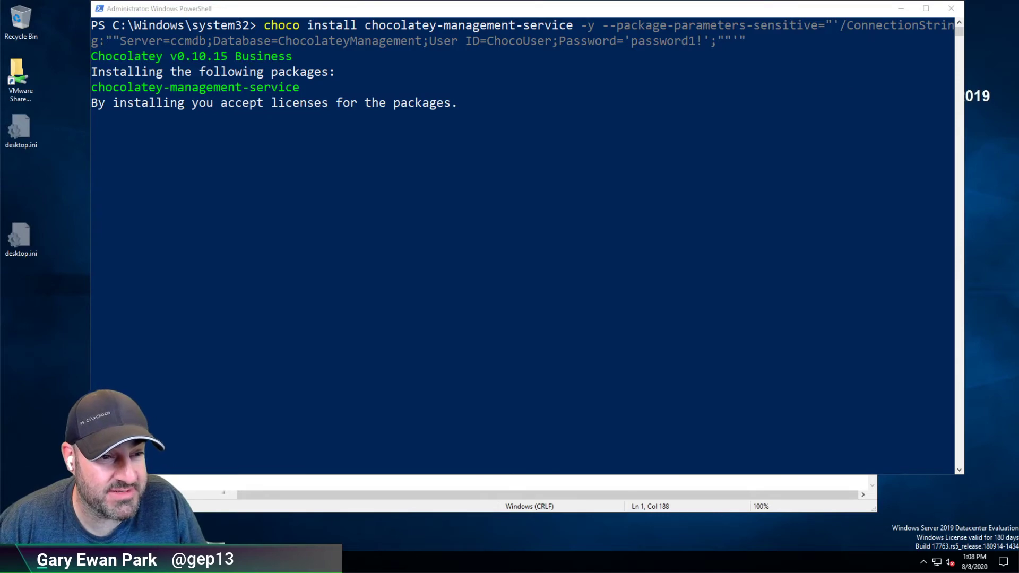
{"action": "left_click", "coordinate": [90, 562]}
{"action": "left_click", "coordinate": [183, 510]}
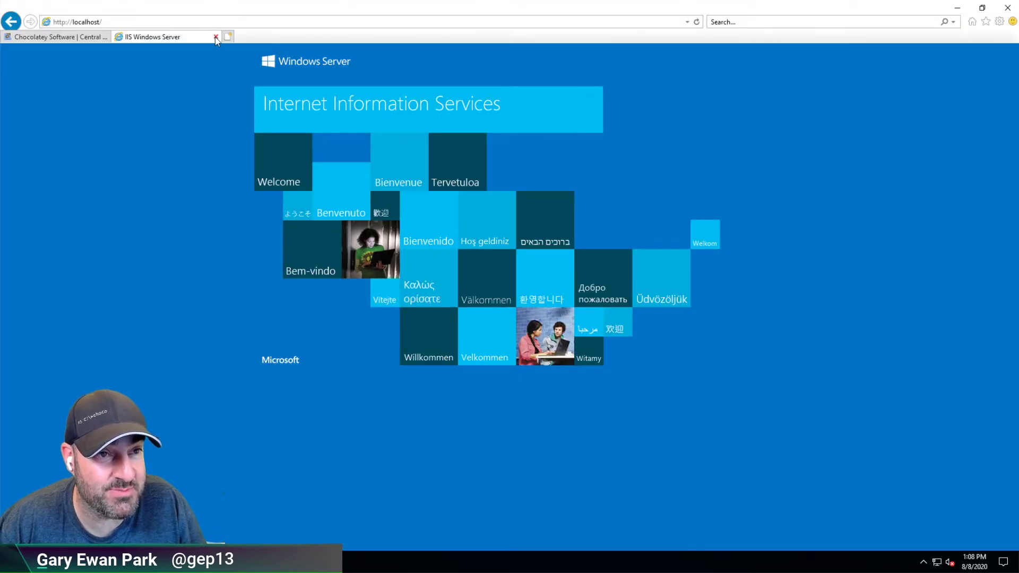
{"action": "left_click", "coordinate": [215, 37]}
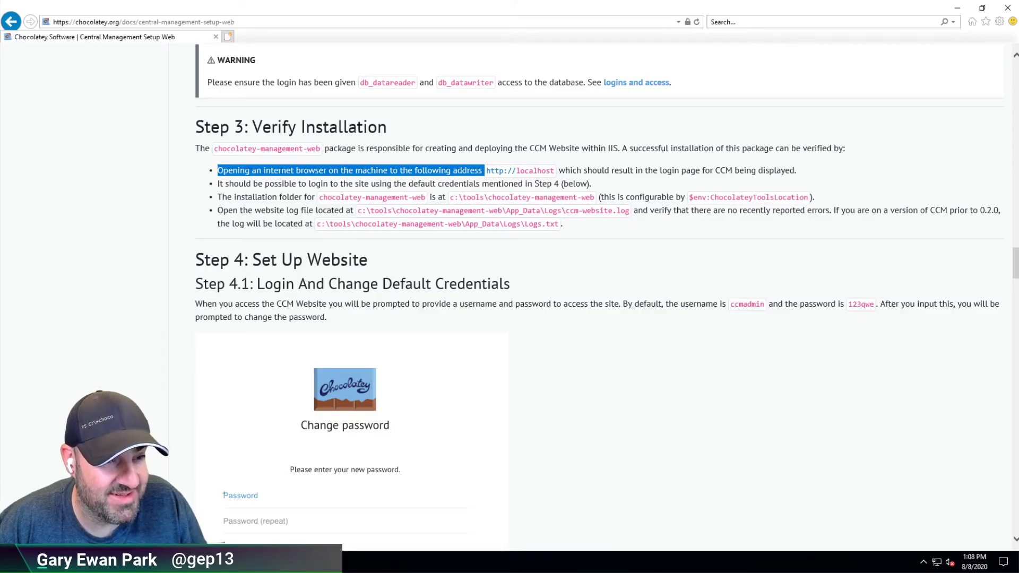
- Check the failed install in PowerShell, then examine the package names in the web setup documentation's Windows and SQL Server account install commands
{"action": "key", "text": "alt+Tab"}
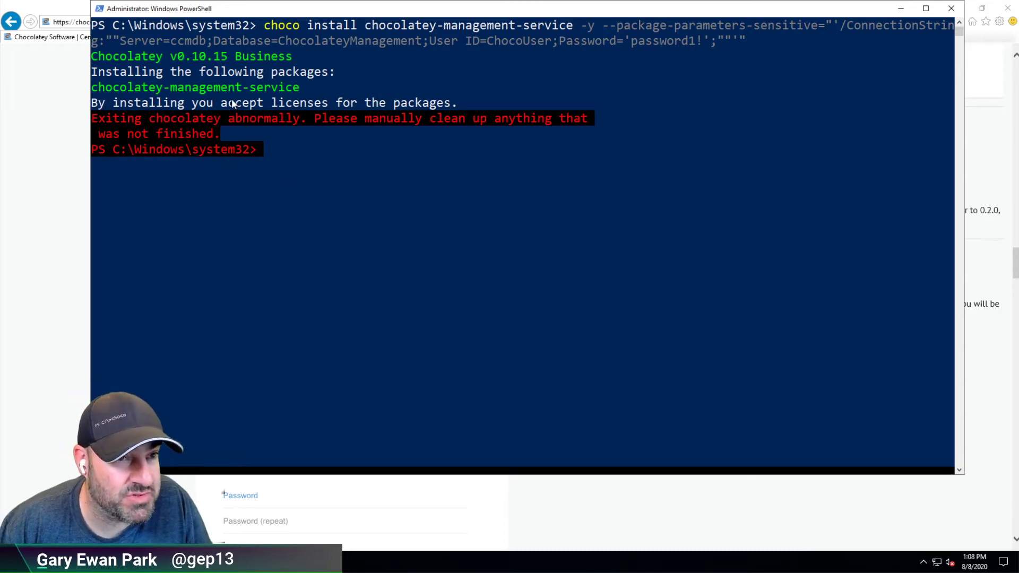
{"action": "left_click", "coordinate": [45, 136]}
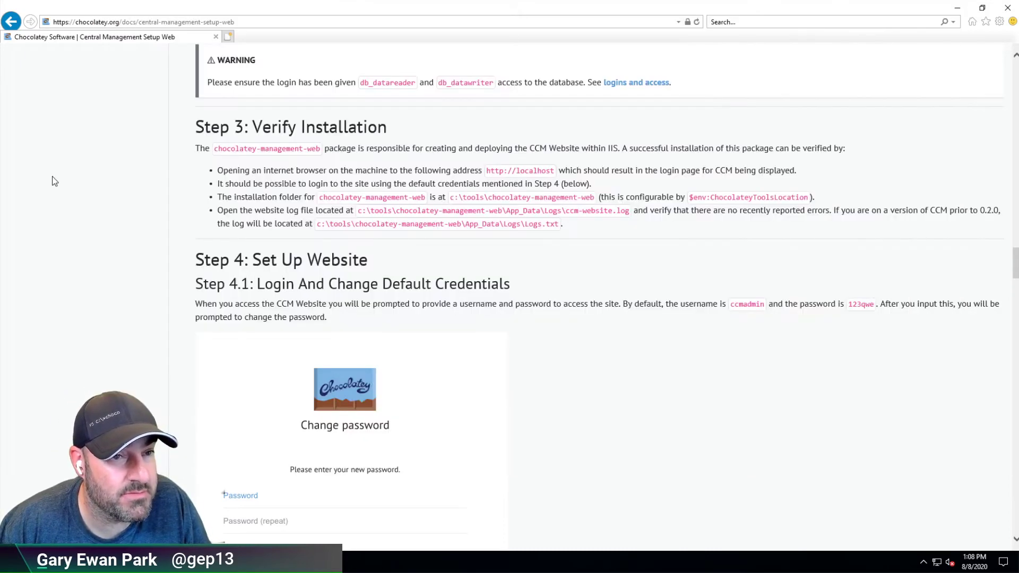
{"action": "scroll", "coordinate": [68, 217], "scroll_direction": "up", "scroll_amount": 3}
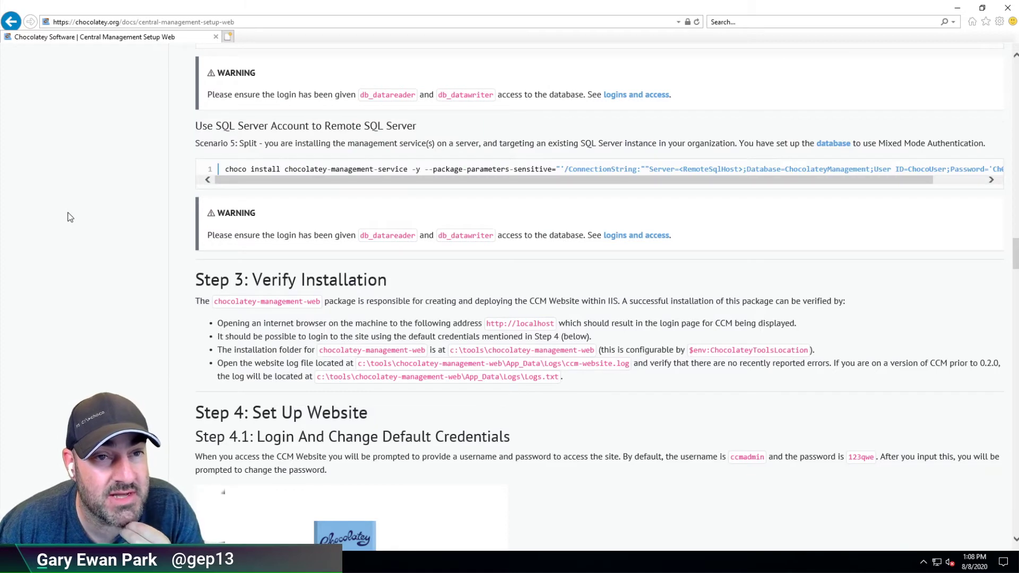
{"action": "scroll", "coordinate": [68, 217], "scroll_direction": "up", "scroll_amount": 2}
{"action": "scroll", "coordinate": [68, 217], "scroll_direction": "up", "scroll_amount": 4}
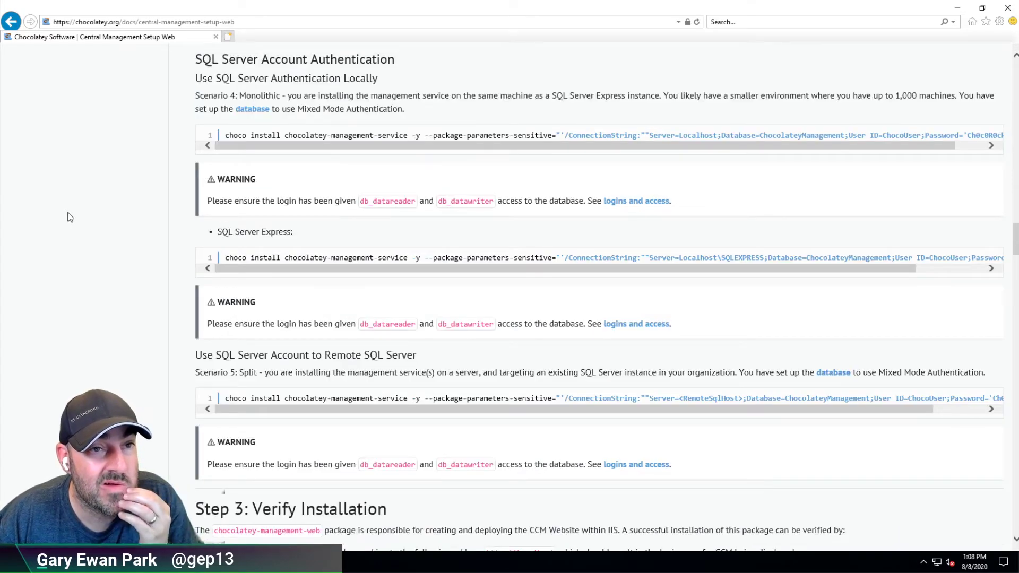
{"action": "scroll", "coordinate": [68, 217], "scroll_direction": "up", "scroll_amount": 8}
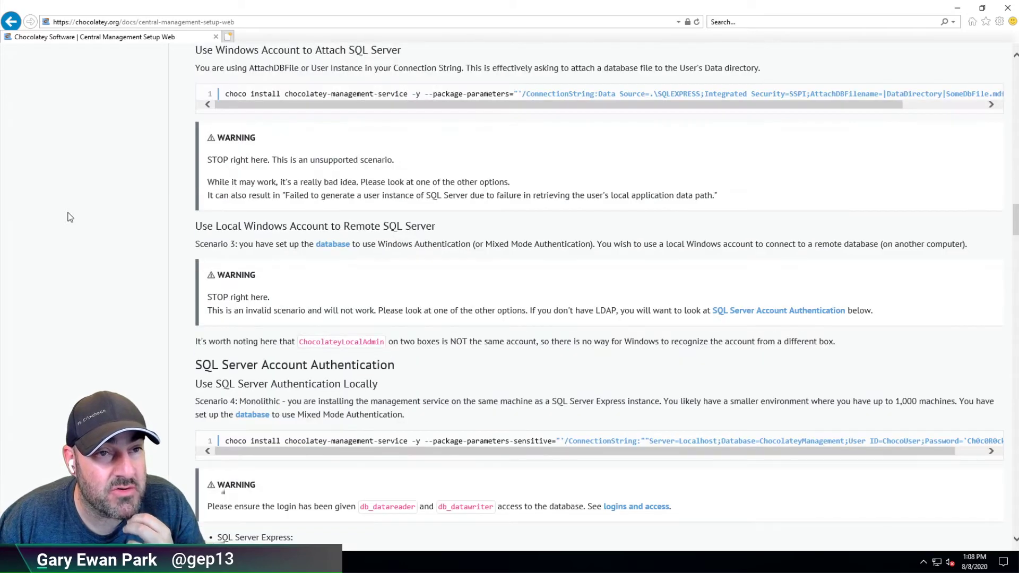
{"action": "scroll", "coordinate": [68, 217], "scroll_direction": "up", "scroll_amount": 6}
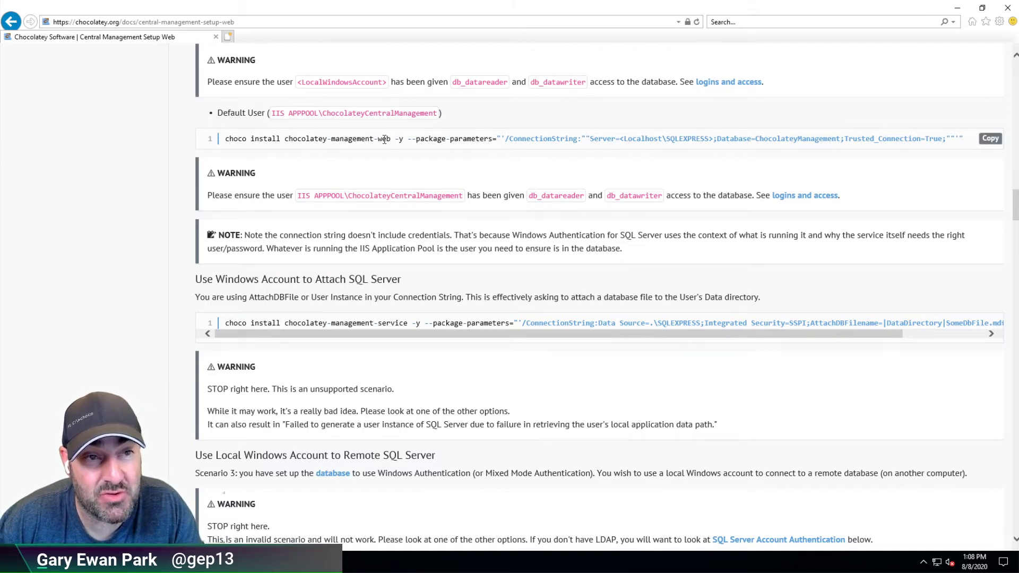
{"action": "left_click_drag", "start_coordinate": [373, 323], "coordinate": [413, 324]}
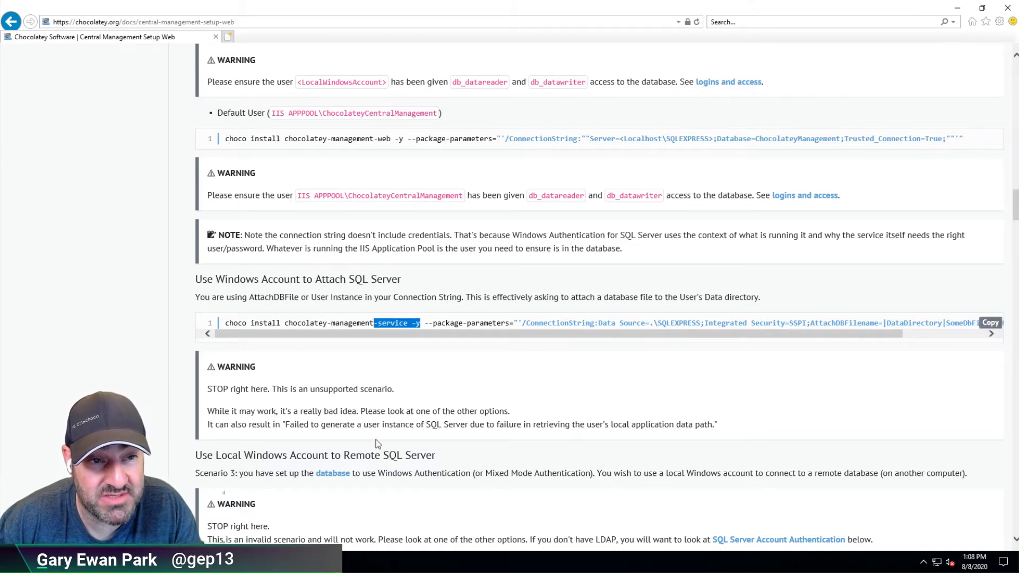
{"action": "scroll", "coordinate": [377, 443], "scroll_direction": "down", "scroll_amount": 3}
{"action": "left_click_drag", "start_coordinate": [373, 440], "coordinate": [410, 443]}
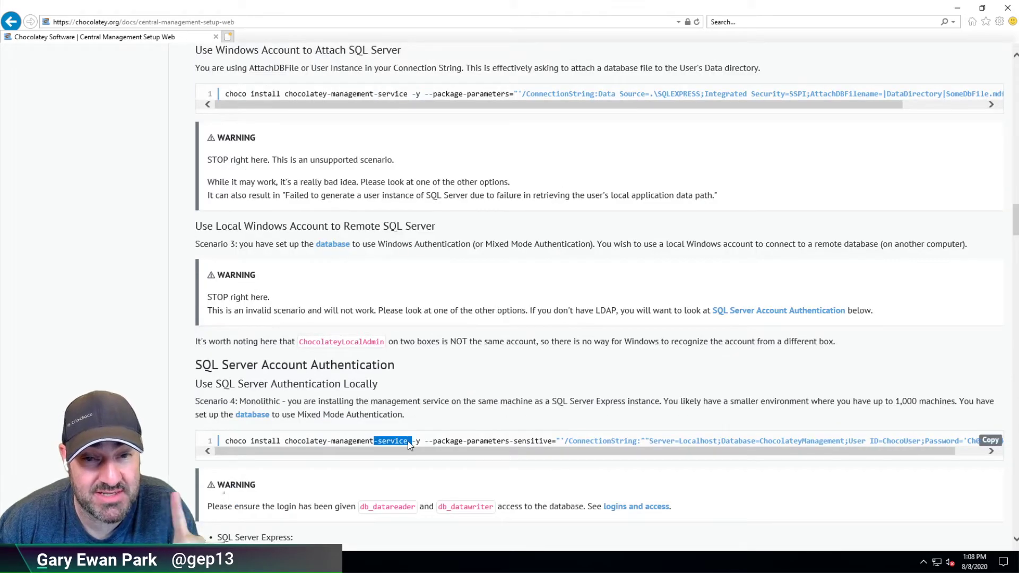
{"action": "scroll", "coordinate": [410, 443], "scroll_direction": "down", "scroll_amount": 1}
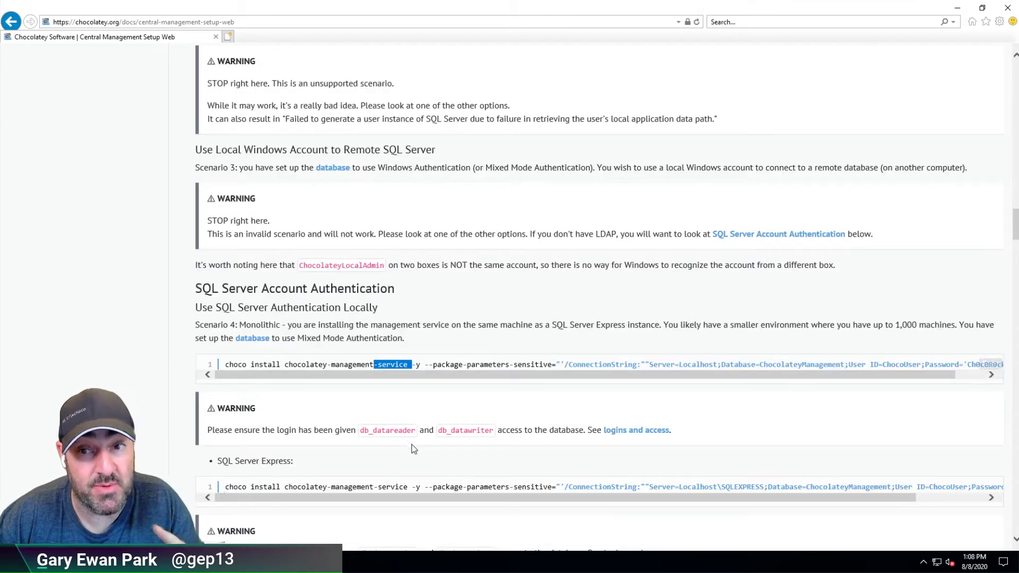
- Change the package name in Notepad's install command to chocolatey-management-web
{"action": "key", "text": "alt+Tab"}
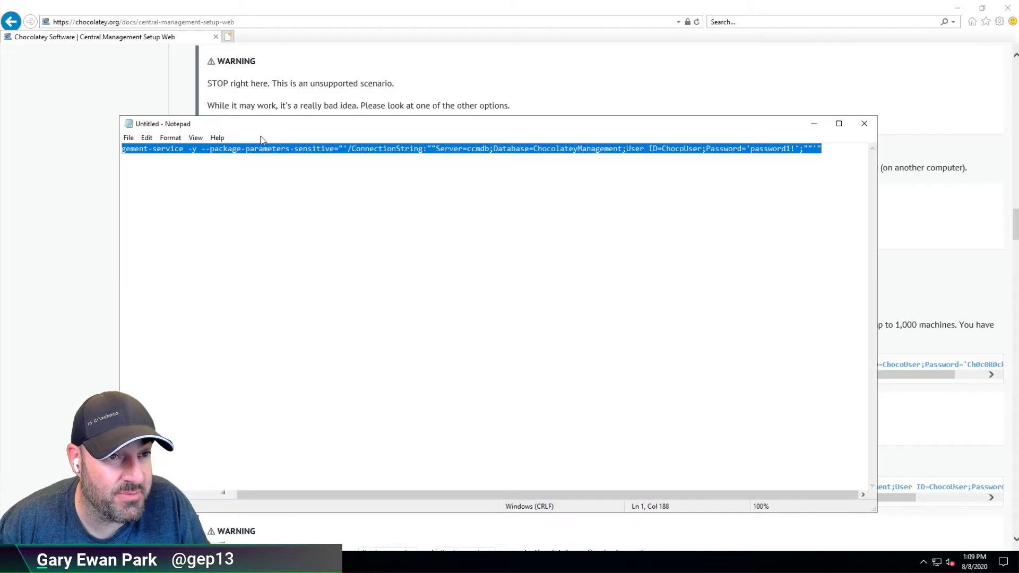
{"action": "left_click", "coordinate": [209, 149]}
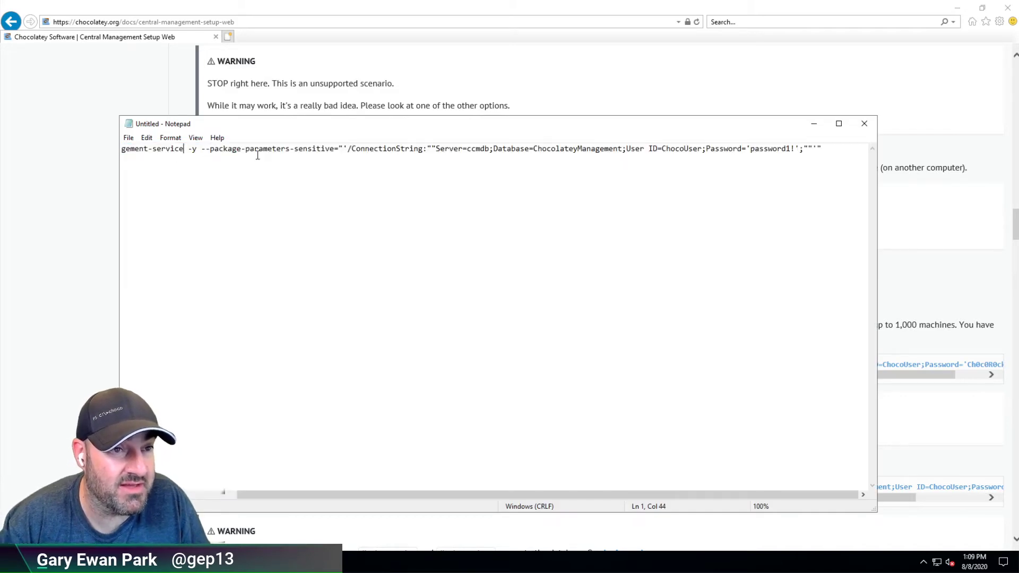
{"action": "key", "text": "BackSpace"}
{"action": "key", "text": "BackSpace"}
{"action": "key", "text": "BackSpace"}
{"action": "key", "text": "BackSpace"}
{"action": "key", "text": "BackSpace"}
{"action": "key", "text": "BackSpace"}
{"action": "key", "text": "BackSpace"}
{"action": "type", "text": "web"}
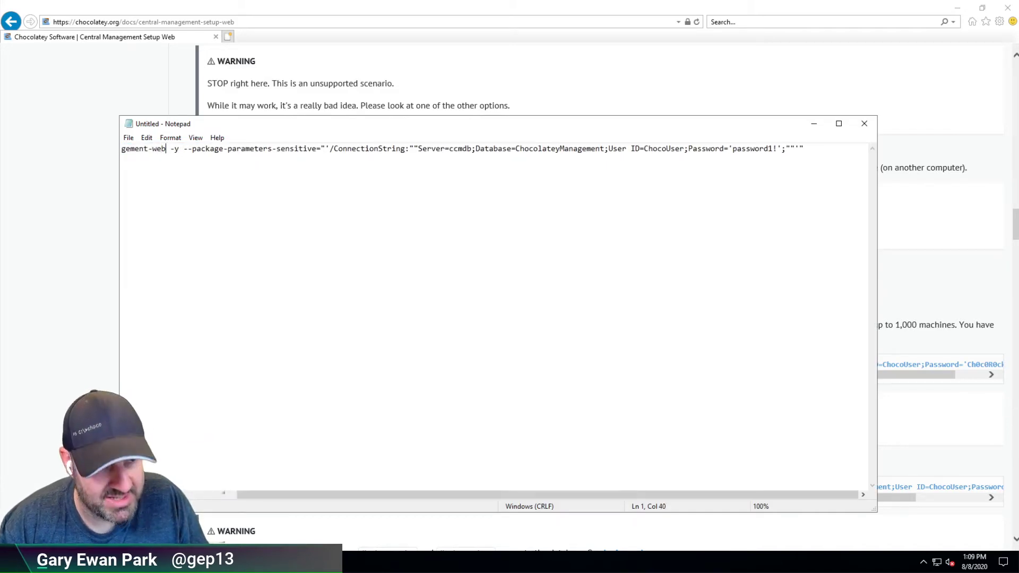
- Copy the corrected Notepad command and run the chocolatey-management-web install in PowerShell, including the ccmdb connection string and the database user's password
{"action": "key", "text": "ctrl+a"}
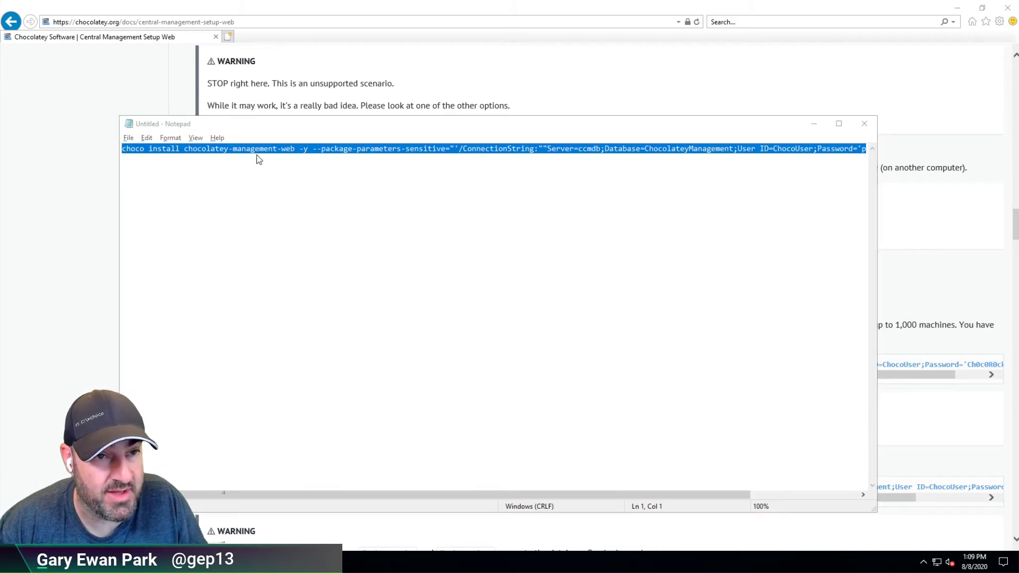
{"action": "key", "text": "alt+Tab"}
{"action": "key", "text": "Tab"}
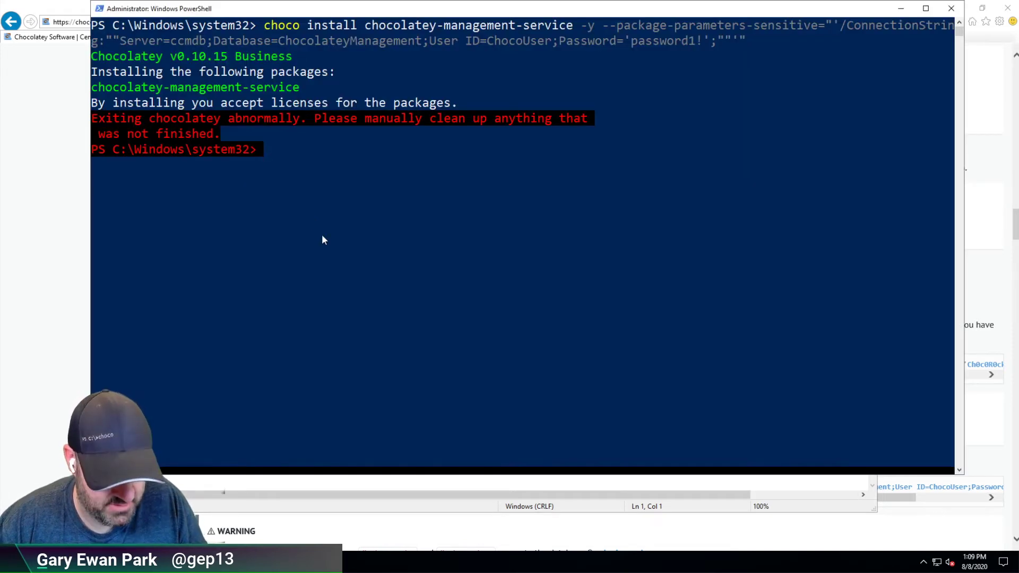
{"action": "key", "text": "ctrl+v"}
{"action": "key", "text": "Return"}
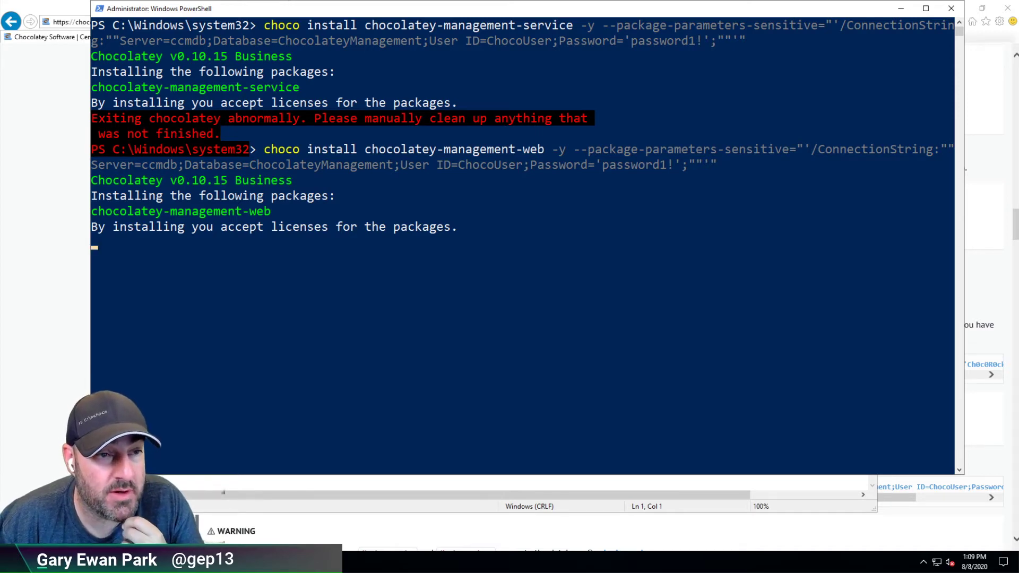
- Switch to the Jenkins machine's browser and refresh Nexus test-repository to look for the papercut package
{"action": "left_click_drag", "start_coordinate": [284, 2], "coordinate": [575, 539]}
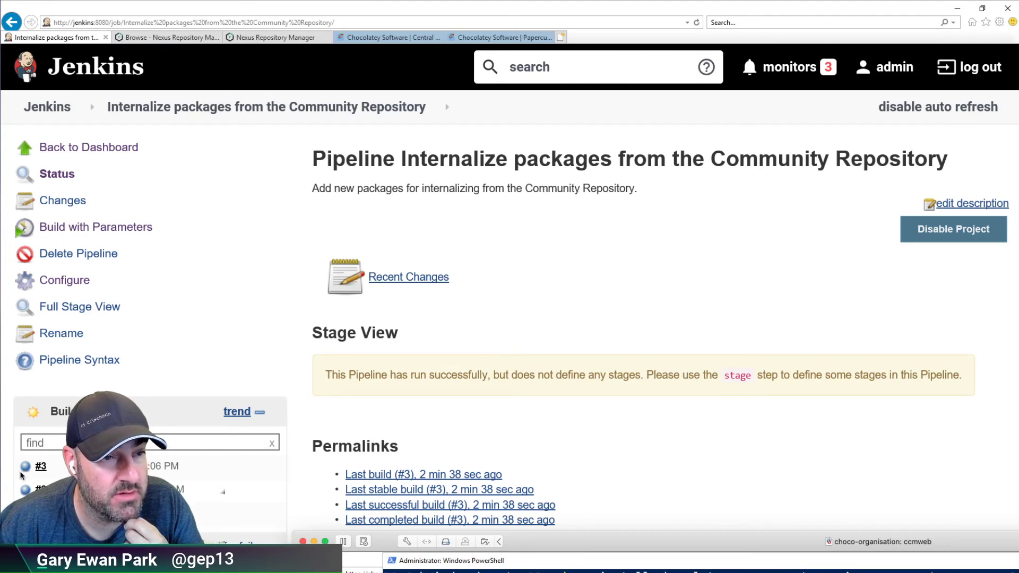
{"action": "left_click", "coordinate": [167, 37]}
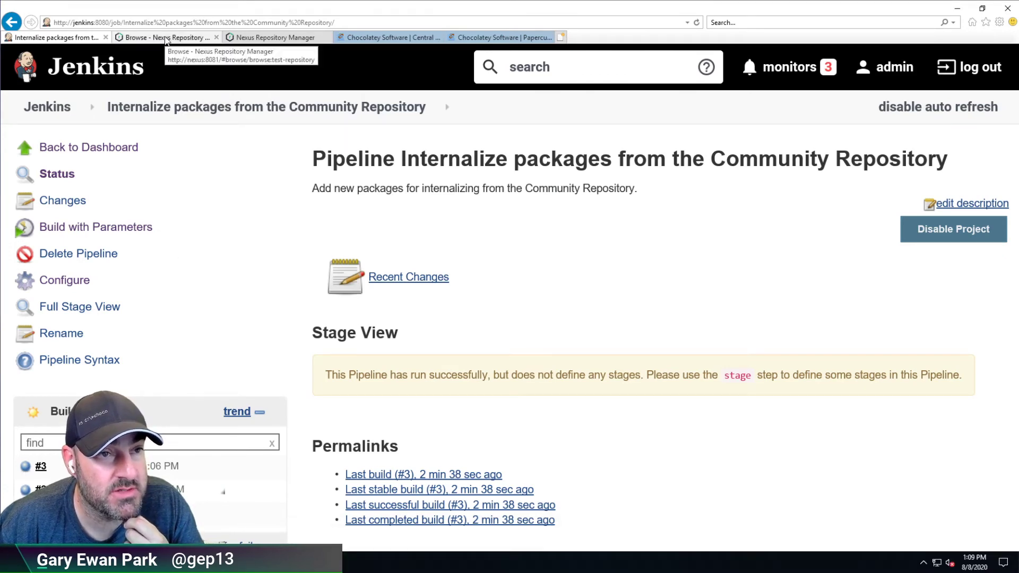
{"action": "left_click", "coordinate": [163, 39]}
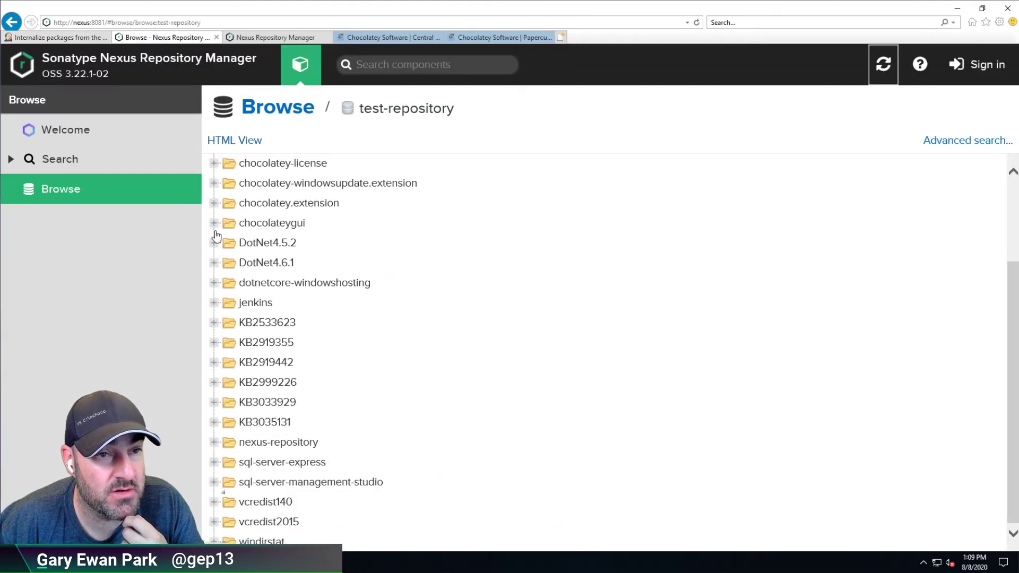
{"action": "left_click", "coordinate": [883, 64]}
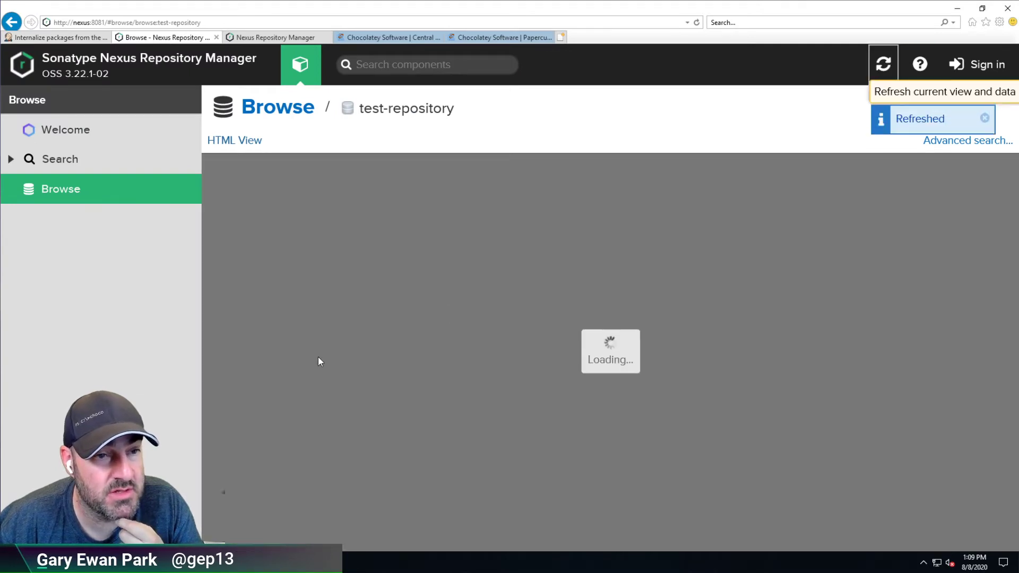
{"action": "scroll", "coordinate": [295, 496], "scroll_direction": "down", "scroll_amount": 3}
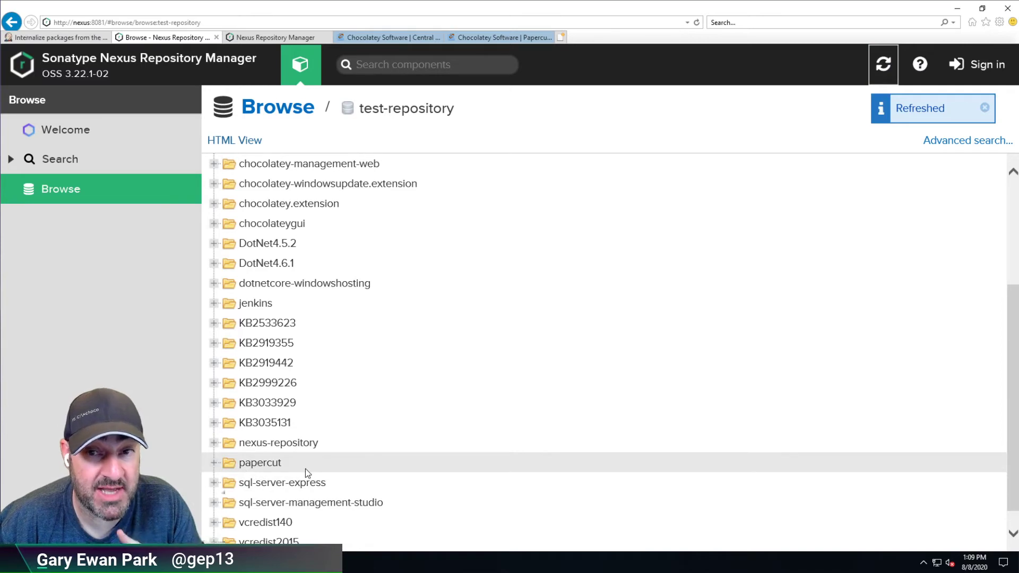
- Refresh Nexus prod-repository and look for the papercut package there
{"action": "left_click", "coordinate": [269, 38]}
{"action": "left_click", "coordinate": [883, 65]}
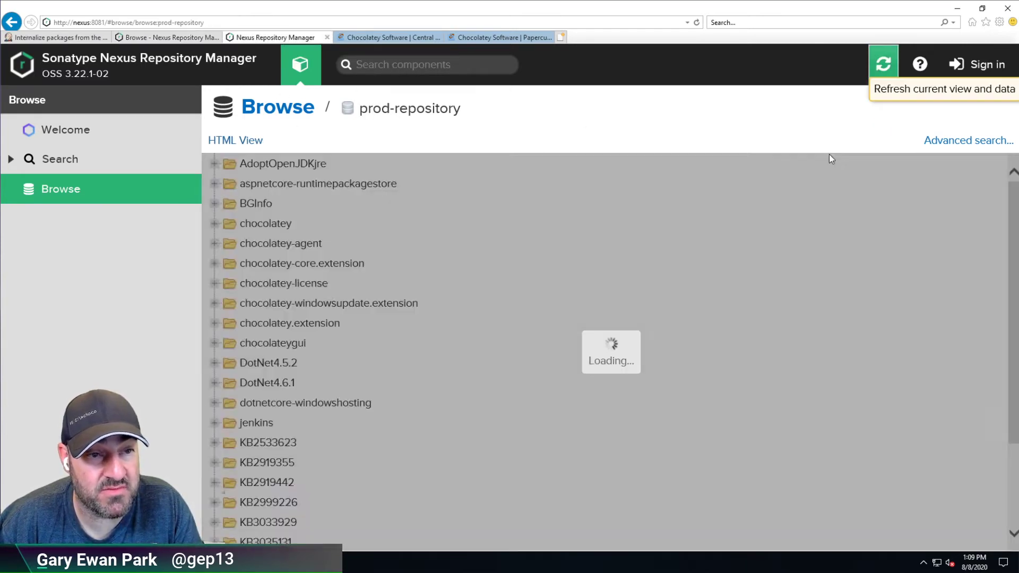
{"action": "scroll", "coordinate": [461, 345], "scroll_direction": "down", "scroll_amount": 3}
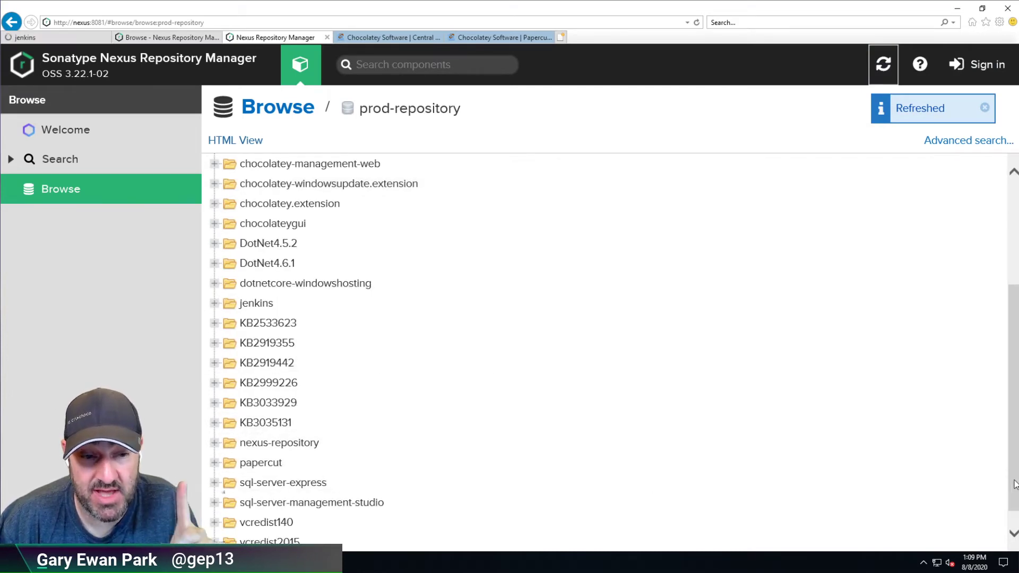
- Return to the ccmweb machine and review the chocolatey-management-web install output in PowerShell until the command finishes
{"action": "left_click_drag", "start_coordinate": [1018, 572], "coordinate": [741, 0]}
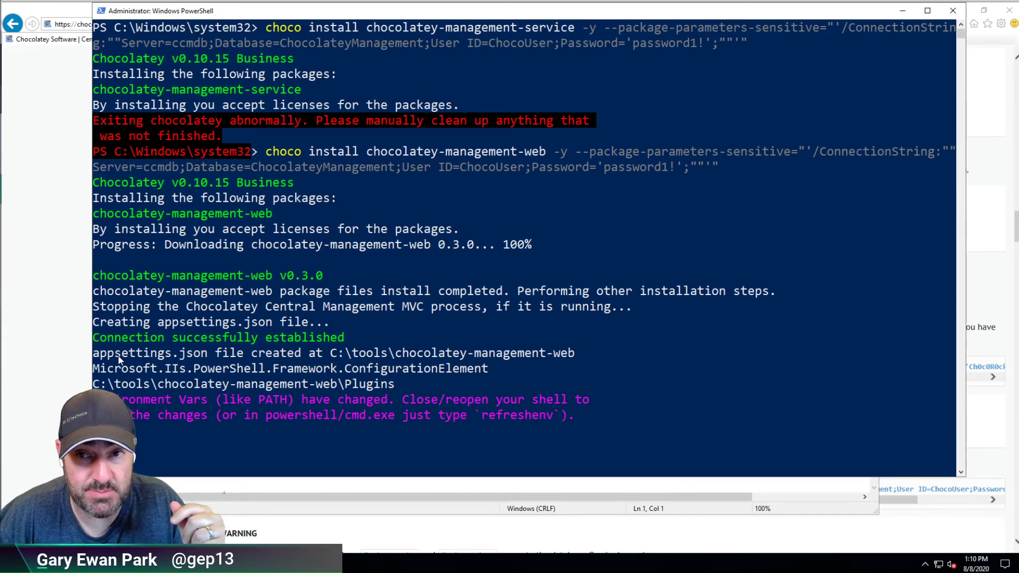
{"action": "scroll", "coordinate": [164, 354], "scroll_direction": "down", "scroll_amount": 1}
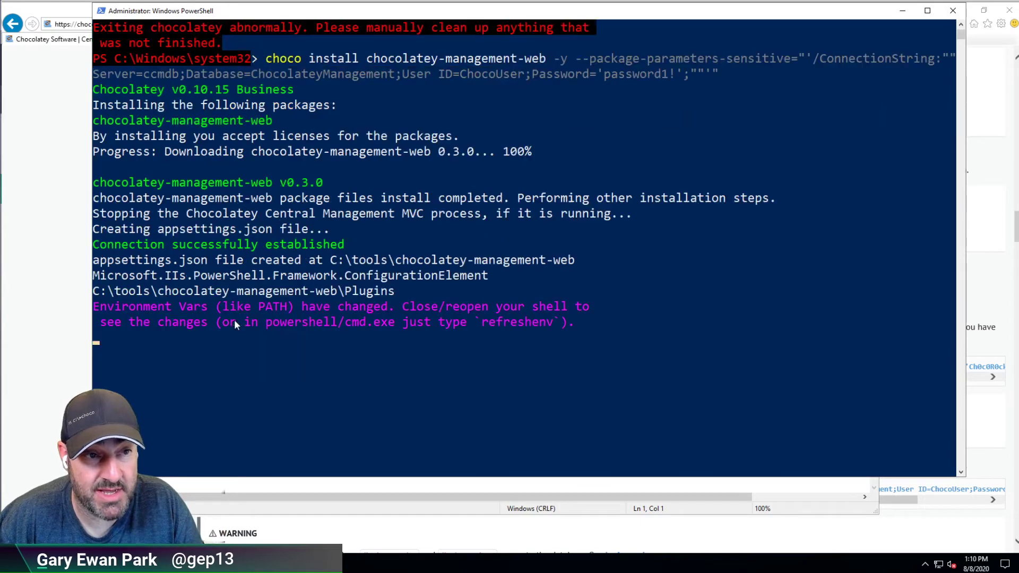
{"action": "scroll", "coordinate": [234, 319], "scroll_direction": "down", "scroll_amount": 1}
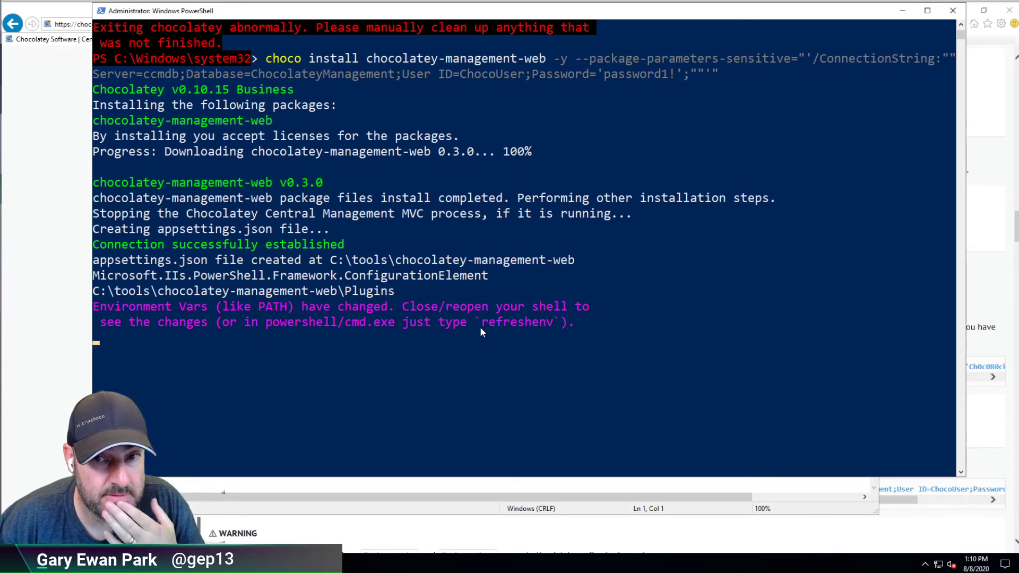
{"action": "scroll", "coordinate": [615, 338], "scroll_direction": "up", "scroll_amount": 2}
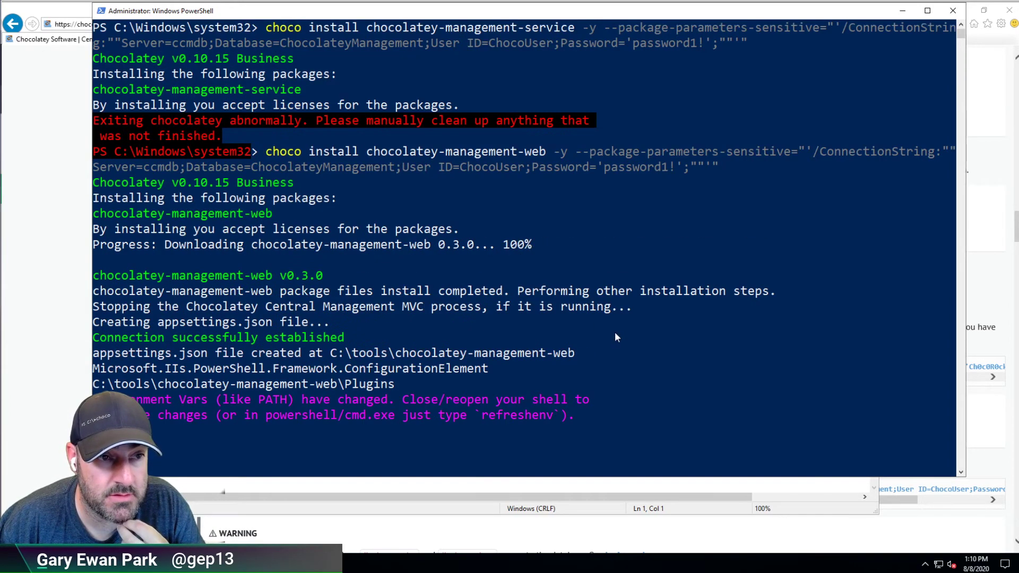
{"action": "scroll", "coordinate": [615, 338], "scroll_direction": "down", "scroll_amount": 2}
{"action": "left_click", "coordinate": [606, 336]}
{"action": "key", "text": "Escape"}
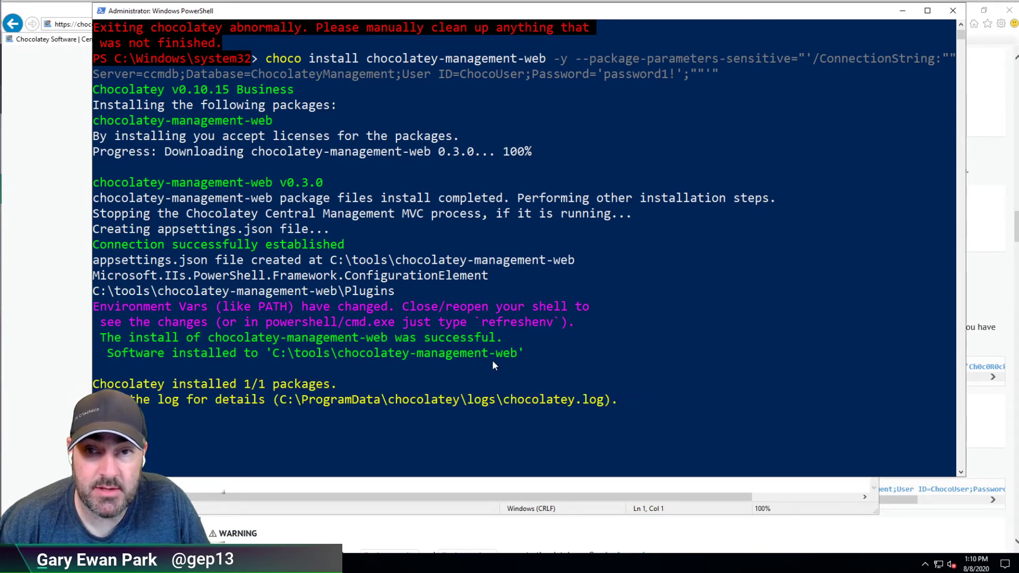
{"action": "scroll", "coordinate": [492, 363], "scroll_direction": "down", "scroll_amount": 1}
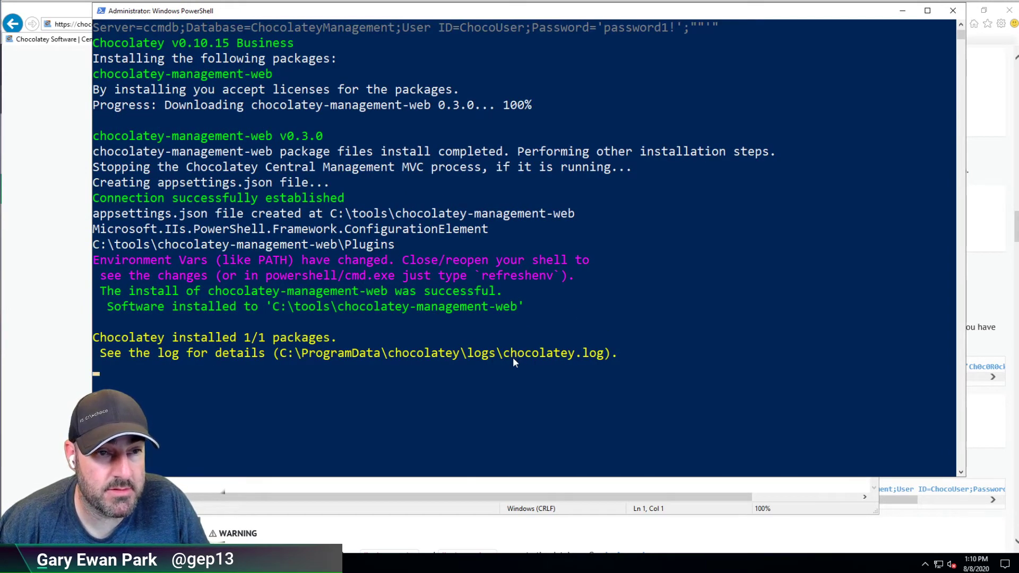
{"action": "scroll", "coordinate": [512, 358], "scroll_direction": "down", "scroll_amount": 1}
{"action": "scroll", "coordinate": [439, 424], "scroll_direction": "down", "scroll_amount": 1}
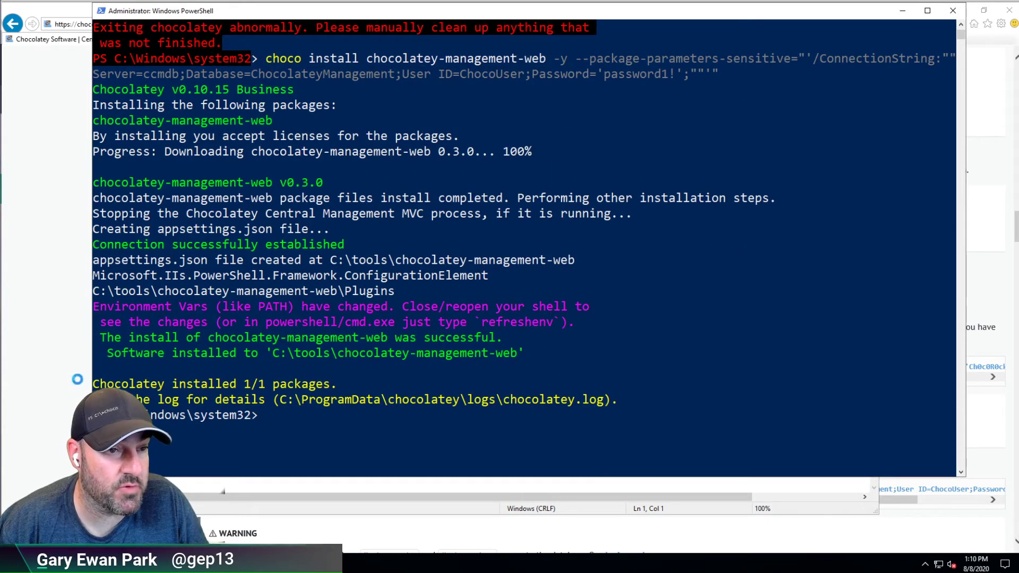
{"action": "left_click", "coordinate": [59, 380]}
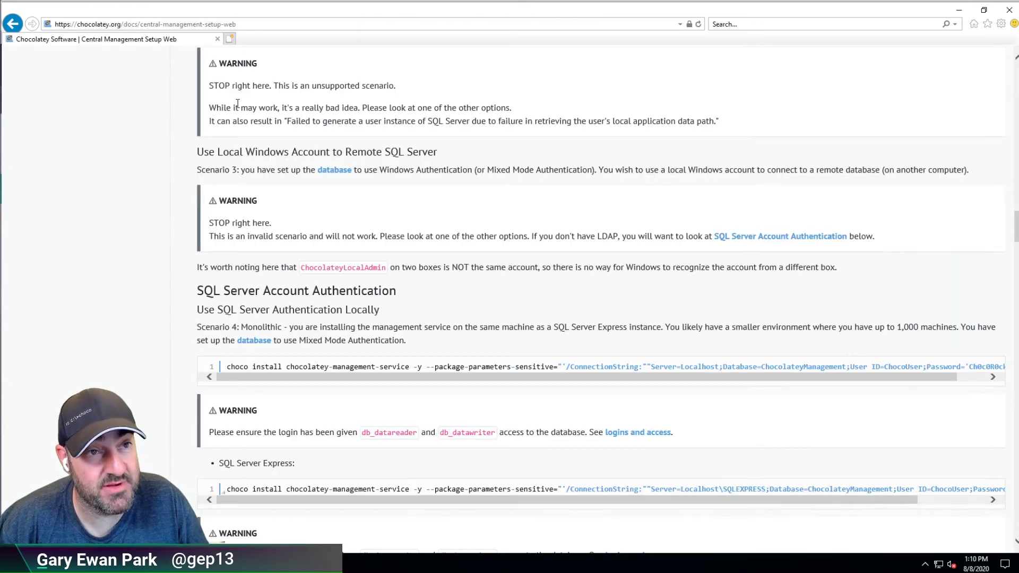
{"action": "left_click", "coordinate": [228, 38]}
{"action": "left_click", "coordinate": [233, 24]}
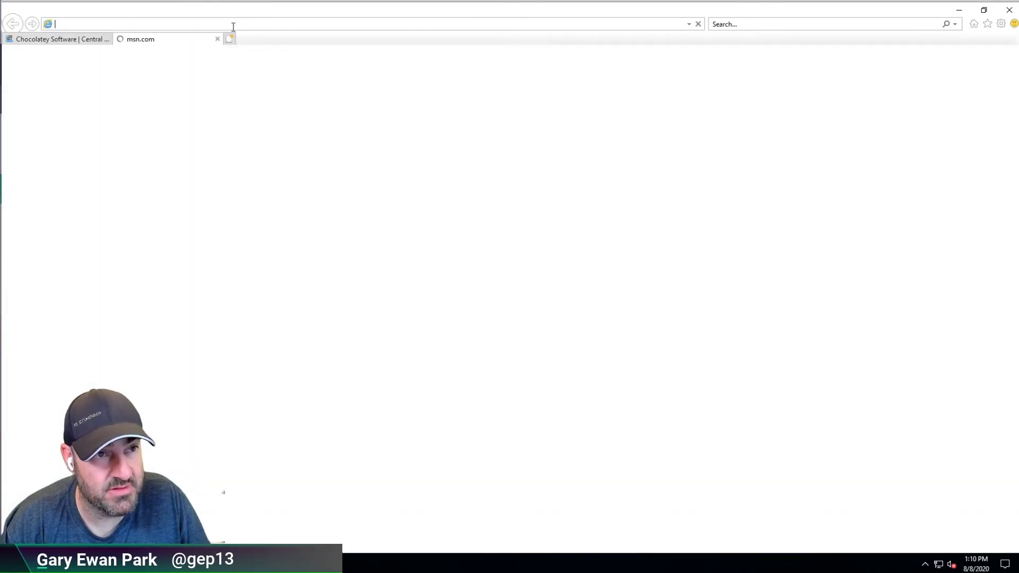
{"action": "type", "text": "http://localhost"}
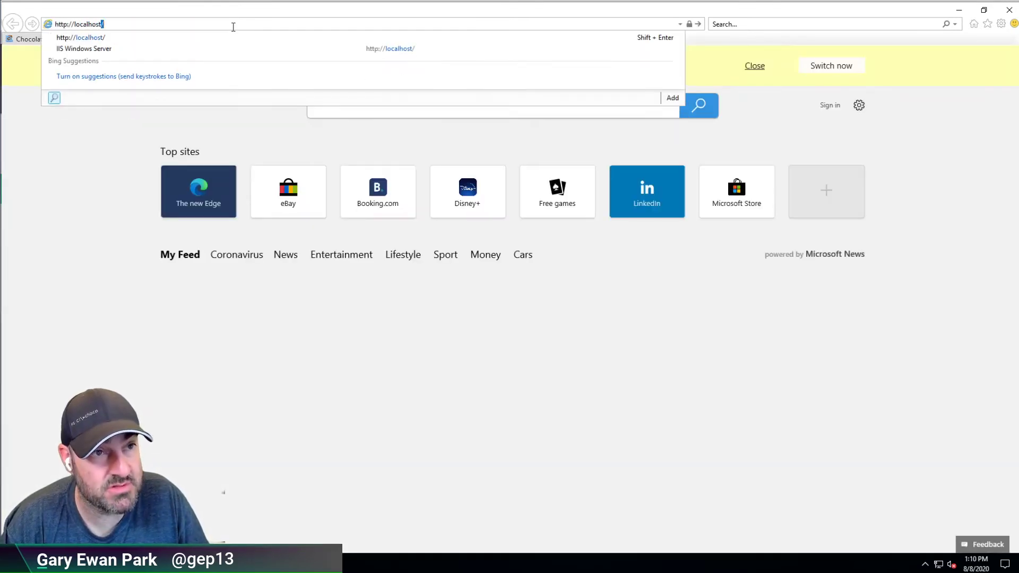
{"action": "key", "text": "Return"}
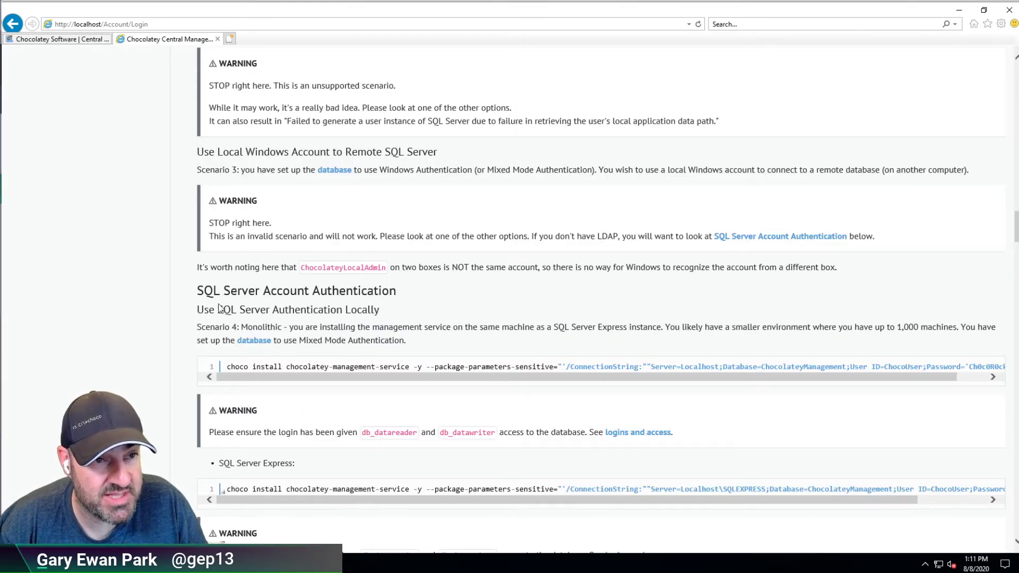
- Find the Step 3 verification instructions, then browse File Explorer to C:\tools\chocolatey-management-web and check the installation folder's contents
{"action": "scroll", "coordinate": [164, 303], "scroll_direction": "down", "scroll_amount": 10}
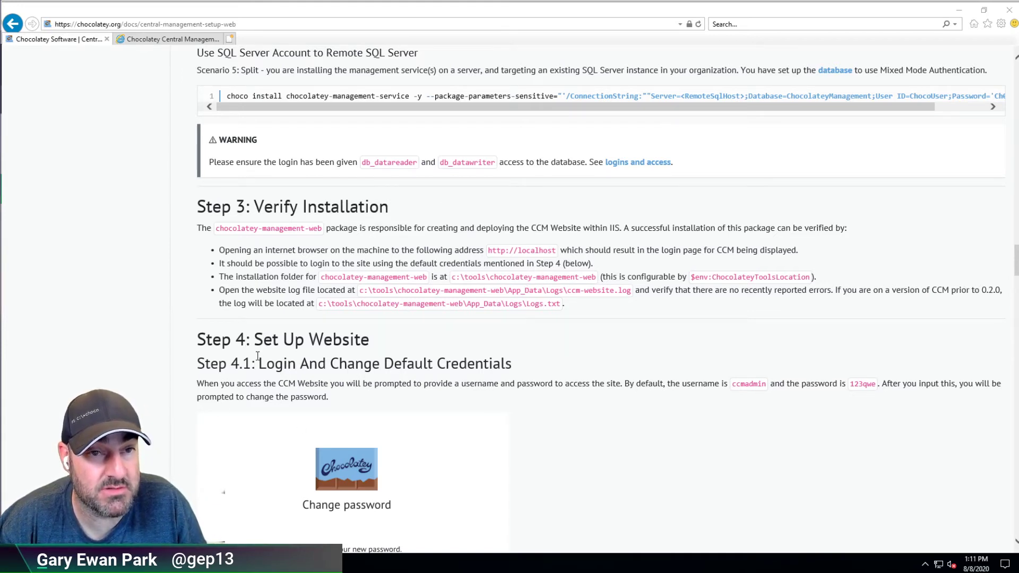
{"action": "key", "text": "super+e"}
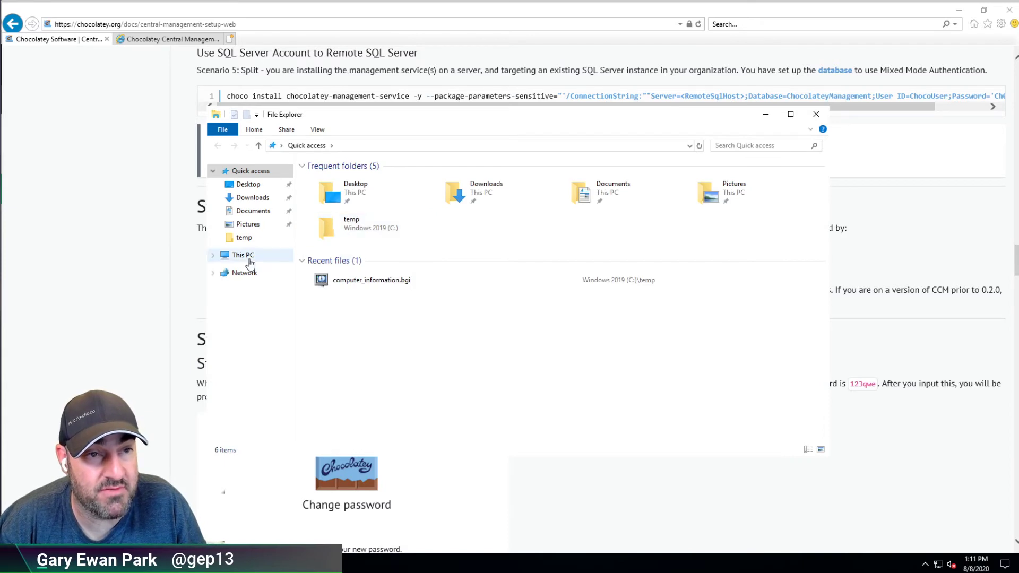
{"action": "left_click", "coordinate": [293, 260]}
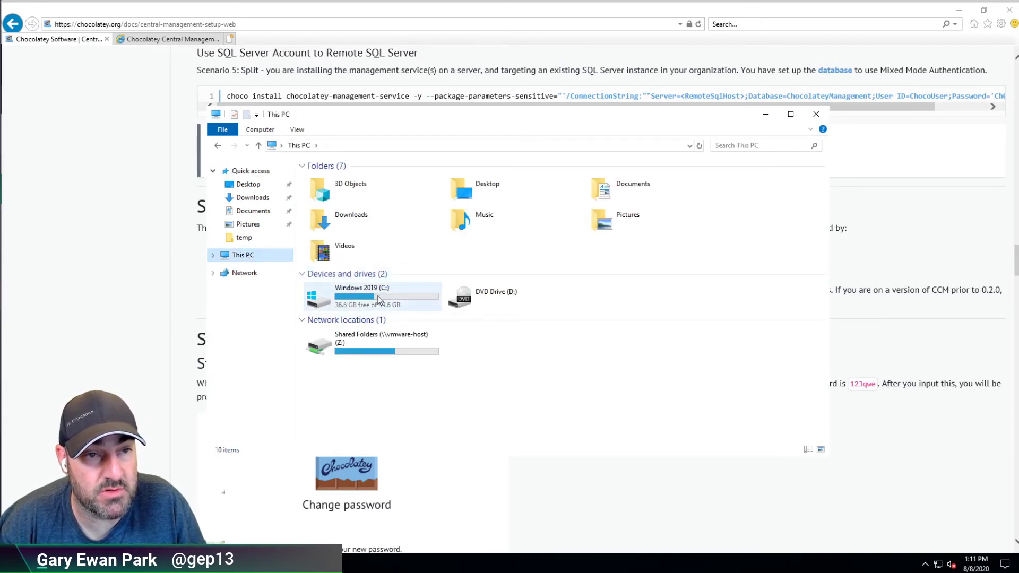
{"action": "left_click", "coordinate": [378, 300]}
{"action": "double_click", "coordinate": [379, 301]}
{"action": "left_click", "coordinate": [326, 319]}
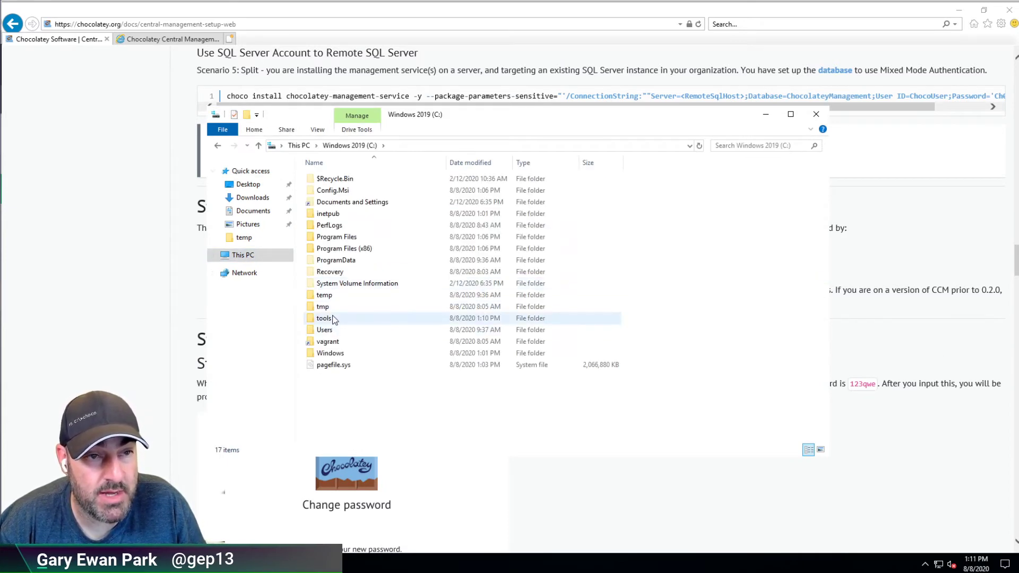
{"action": "key", "text": "Return"}
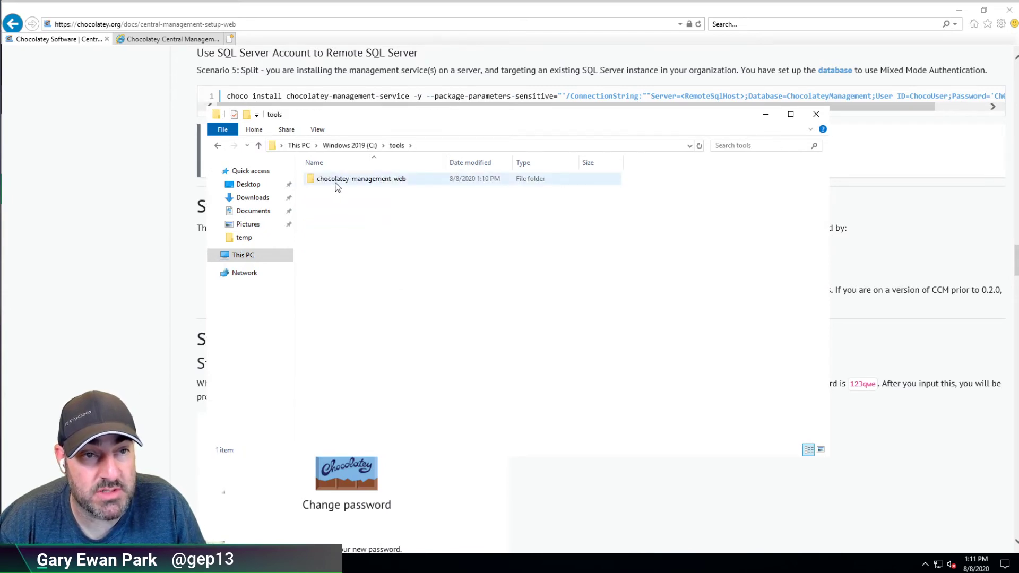
{"action": "double_click", "coordinate": [336, 186]}
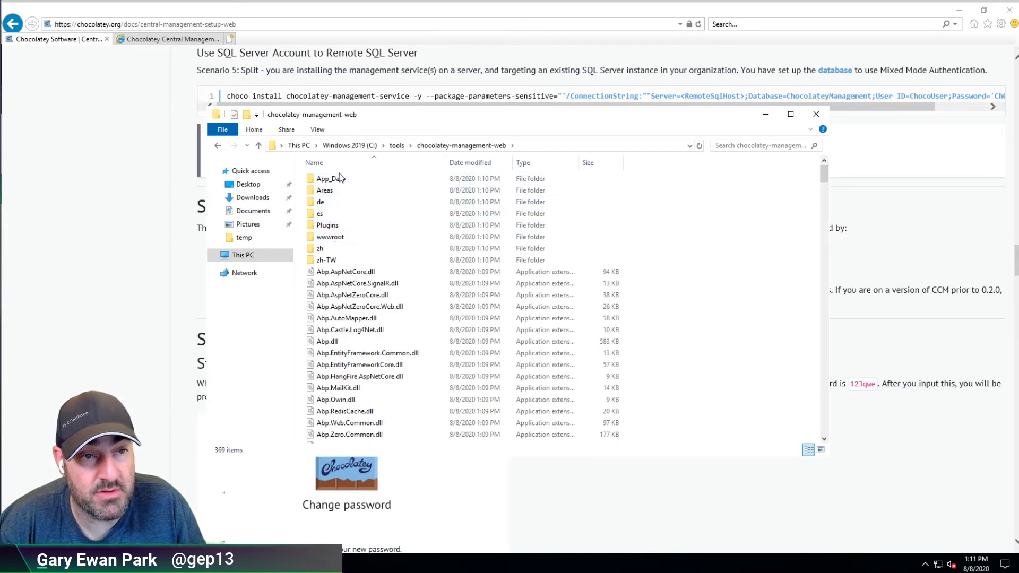
{"action": "scroll", "coordinate": [345, 361], "scroll_direction": "down", "scroll_amount": 7}
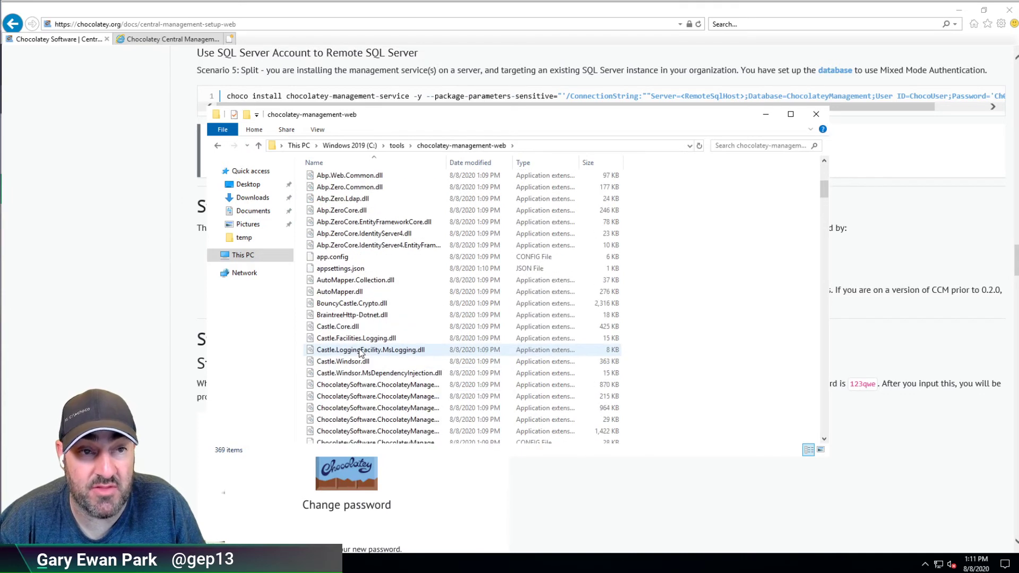
{"action": "scroll", "coordinate": [361, 353], "scroll_direction": "up", "scroll_amount": 7}
{"action": "left_click", "coordinate": [148, 167]}
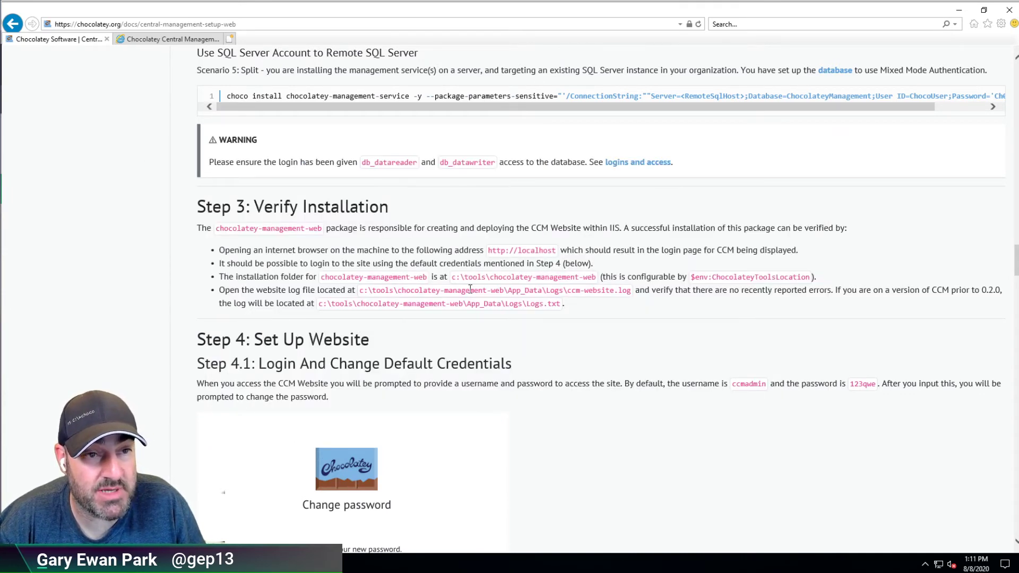
- Open ccm-website.log from the install folder's App_Data\Logs, check it for recent errors, and return to the setup documentation
{"action": "key", "text": "alt+Tab"}
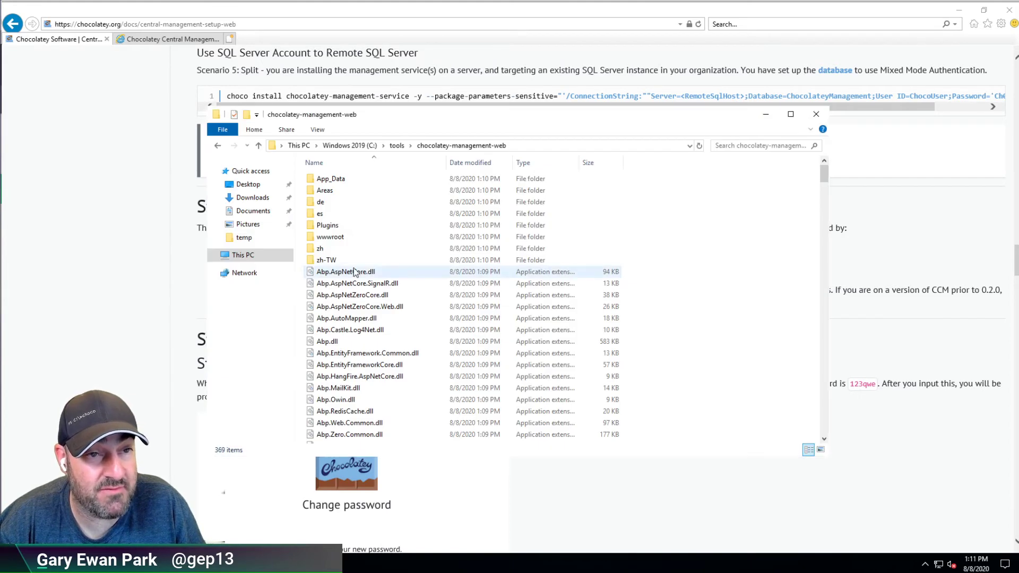
{"action": "double_click", "coordinate": [331, 180]}
{"action": "double_click", "coordinate": [327, 182]}
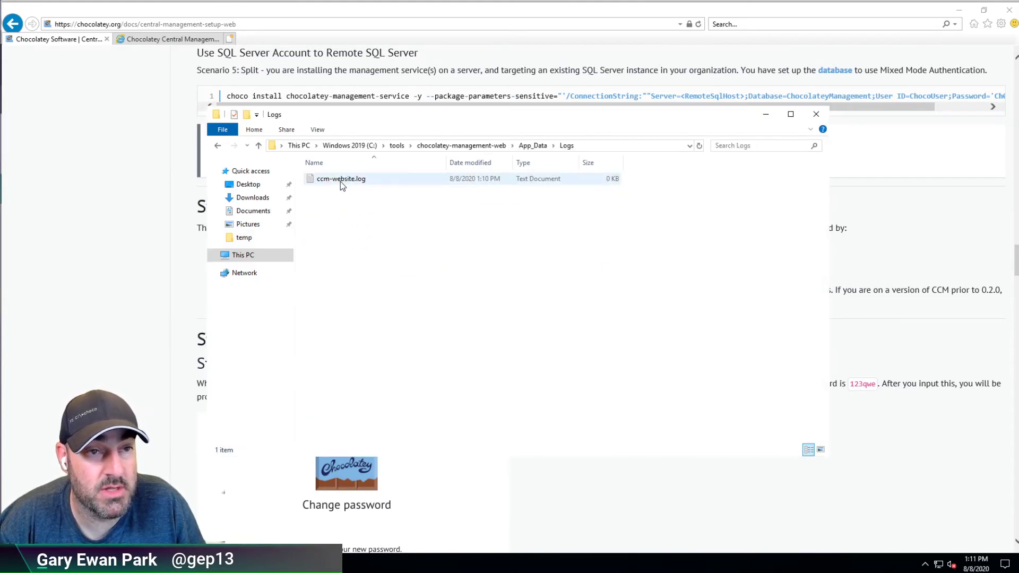
{"action": "double_click", "coordinate": [340, 181]}
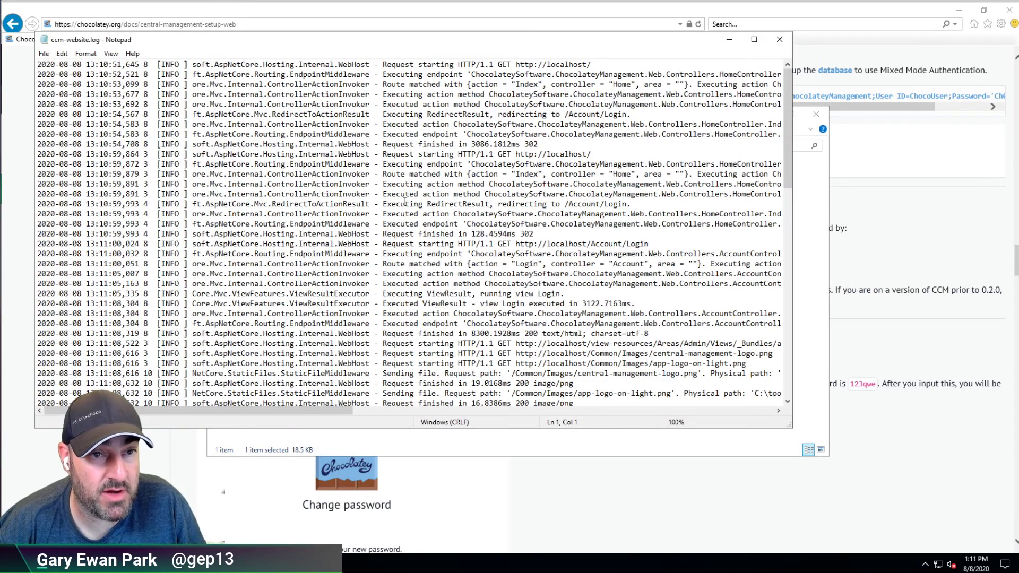
{"action": "key", "text": "ctrl+End"}
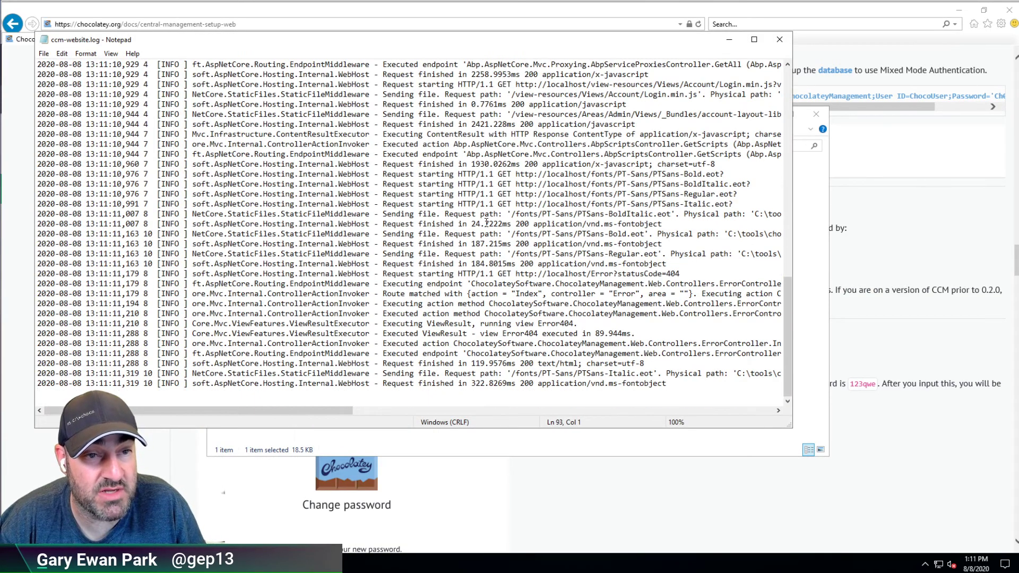
{"action": "scroll", "coordinate": [486, 223], "scroll_direction": "up", "scroll_amount": 7}
{"action": "scroll", "coordinate": [486, 223], "scroll_direction": "up", "scroll_amount": 6}
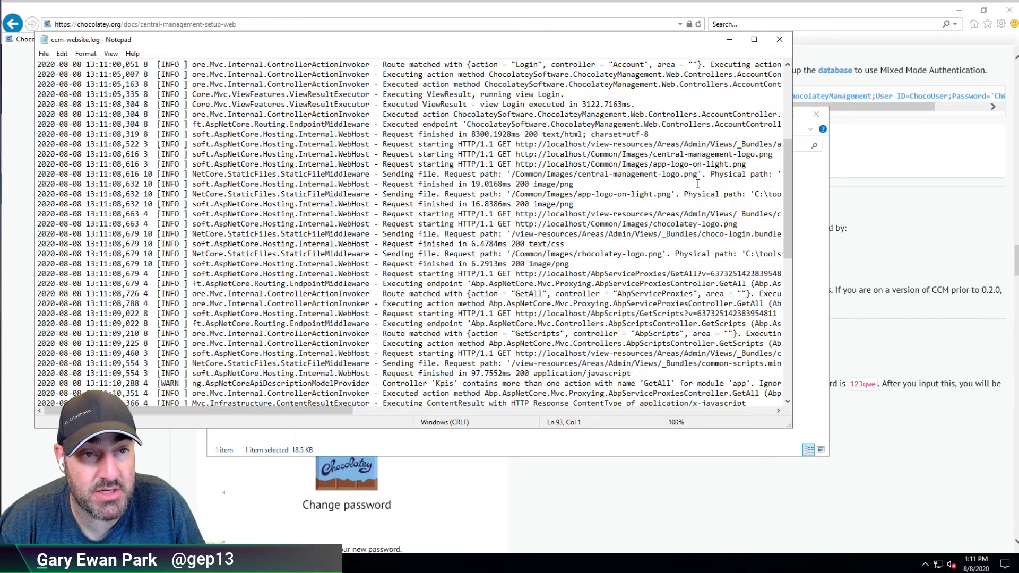
{"action": "left_click", "coordinate": [779, 40]}
{"action": "left_click", "coordinate": [137, 293]}
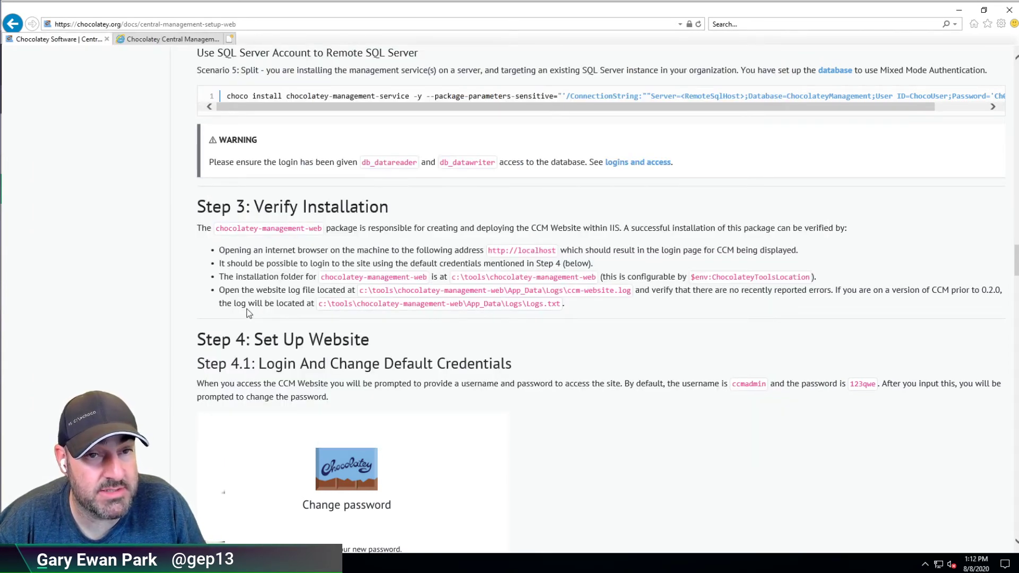
- Log in to the Central Management site as ccmadmin with the default password and submit a new account password
{"action": "scroll", "coordinate": [467, 307], "scroll_direction": "down", "scroll_amount": 5}
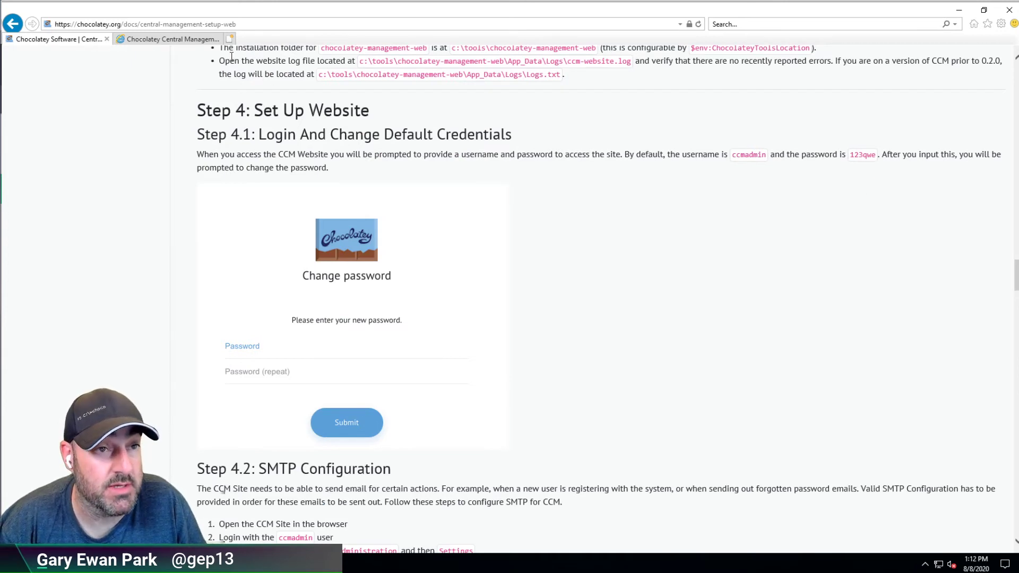
{"action": "left_click", "coordinate": [185, 39]}
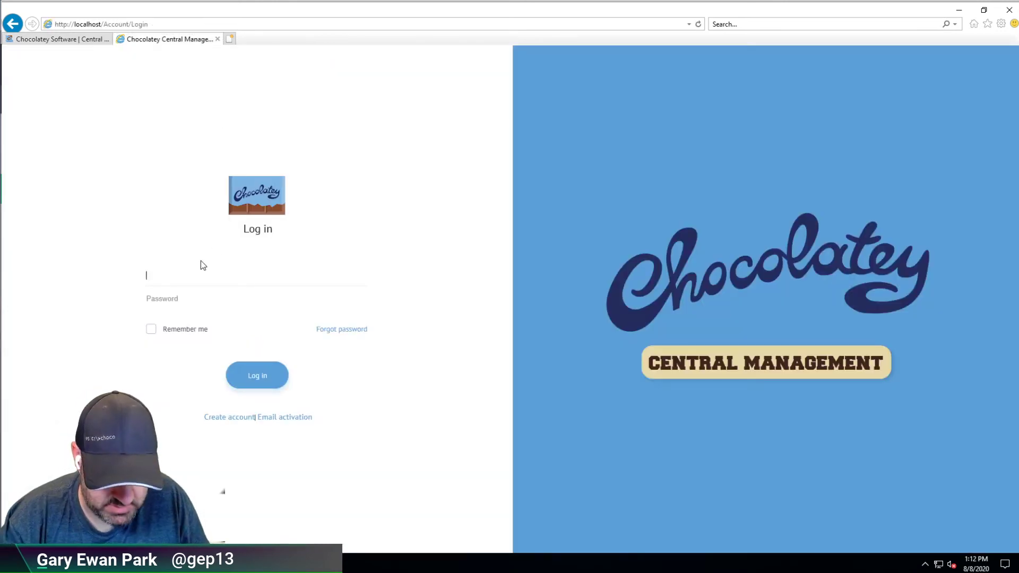
{"action": "type", "text": "ccmadmin"}
{"action": "key", "text": "Tab"}
{"action": "type", "text": "•••"}
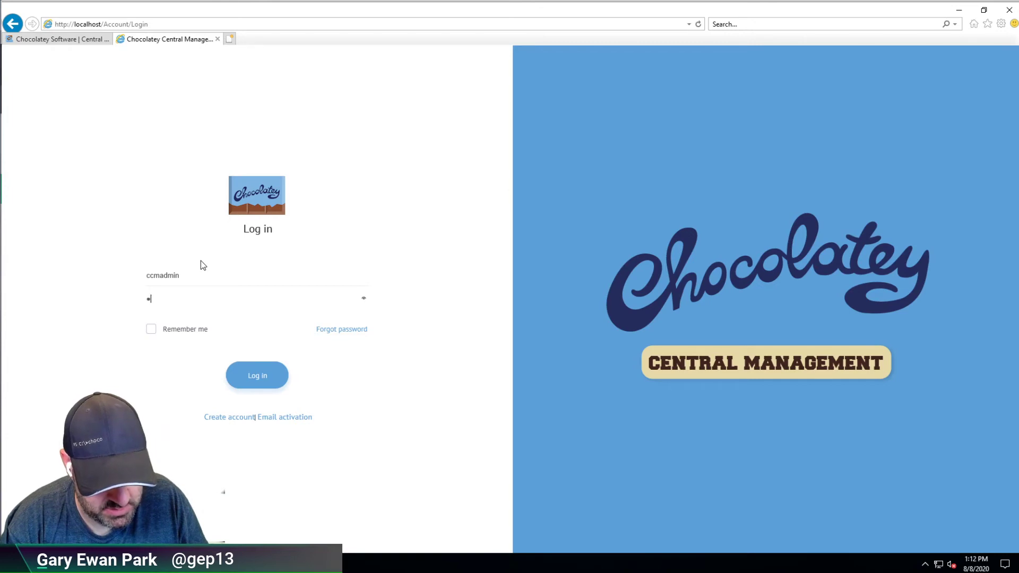
{"action": "type", "text": "•••"}
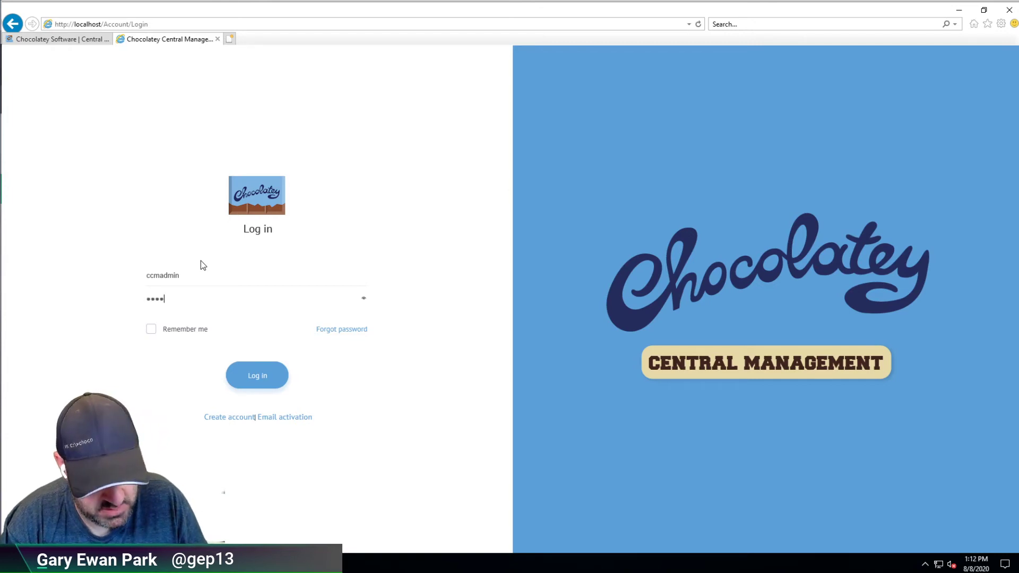
{"action": "key", "text": "Return"}
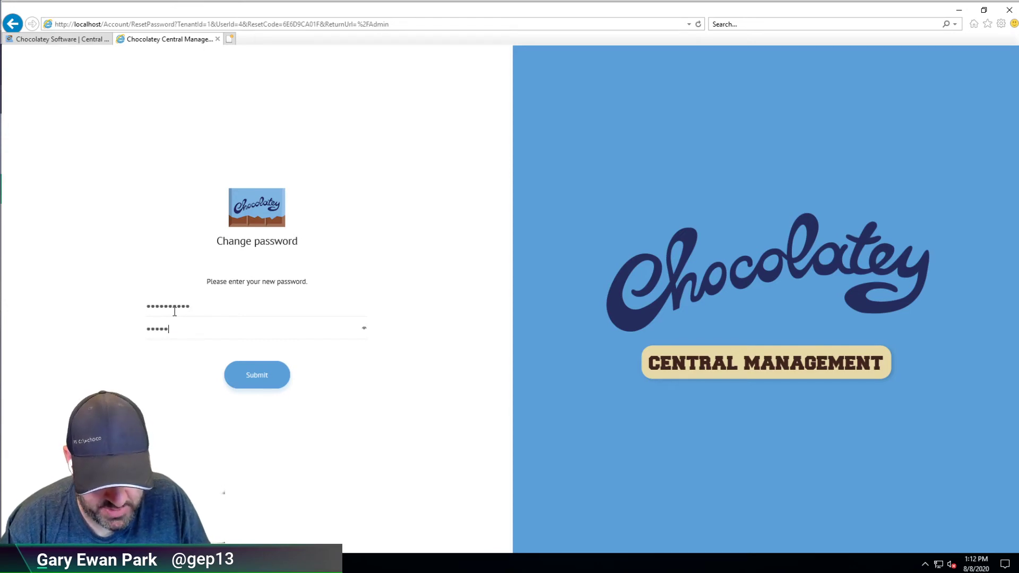
{"action": "left_click", "coordinate": [259, 376]}
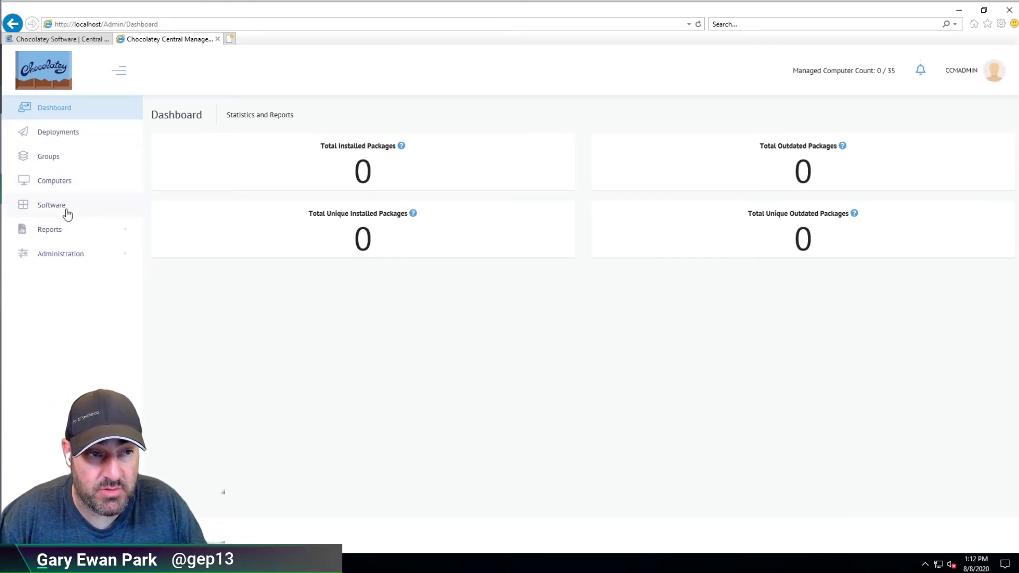
- Review the Computers and Software pages and the managed computer count in Central Management
{"action": "left_click", "coordinate": [62, 183]}
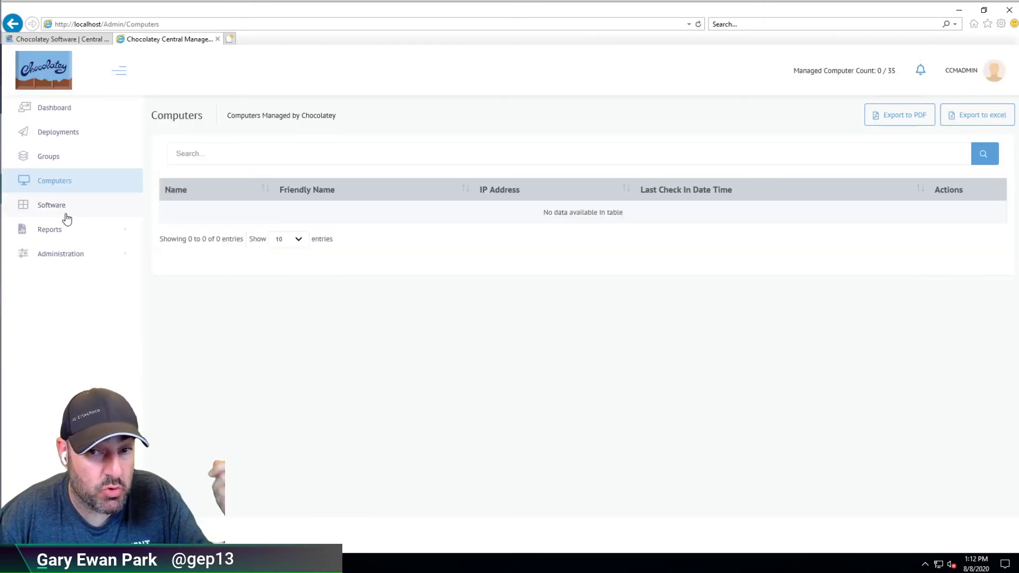
{"action": "left_click", "coordinate": [59, 210]}
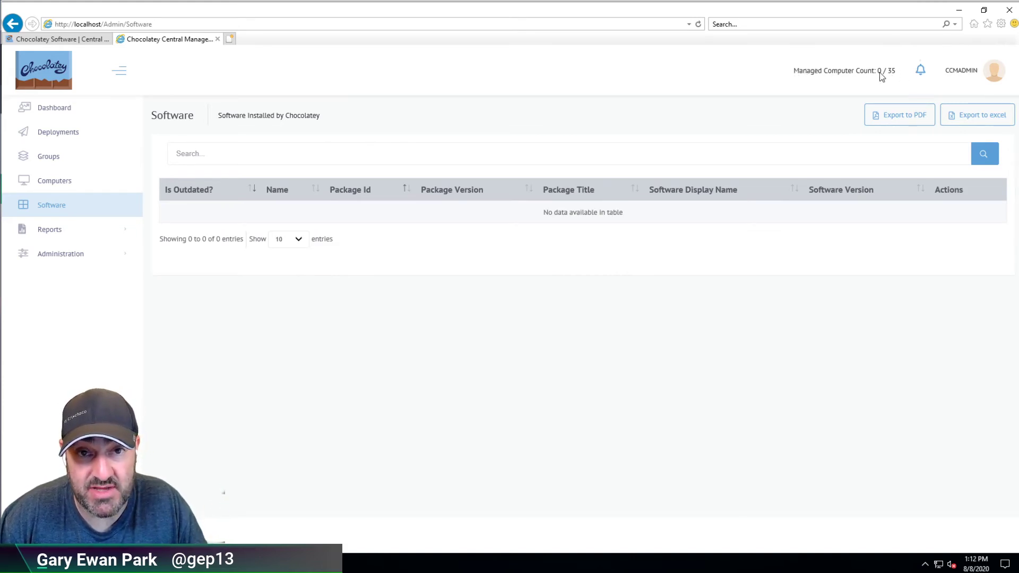
{"action": "left_click", "coordinate": [893, 74]}
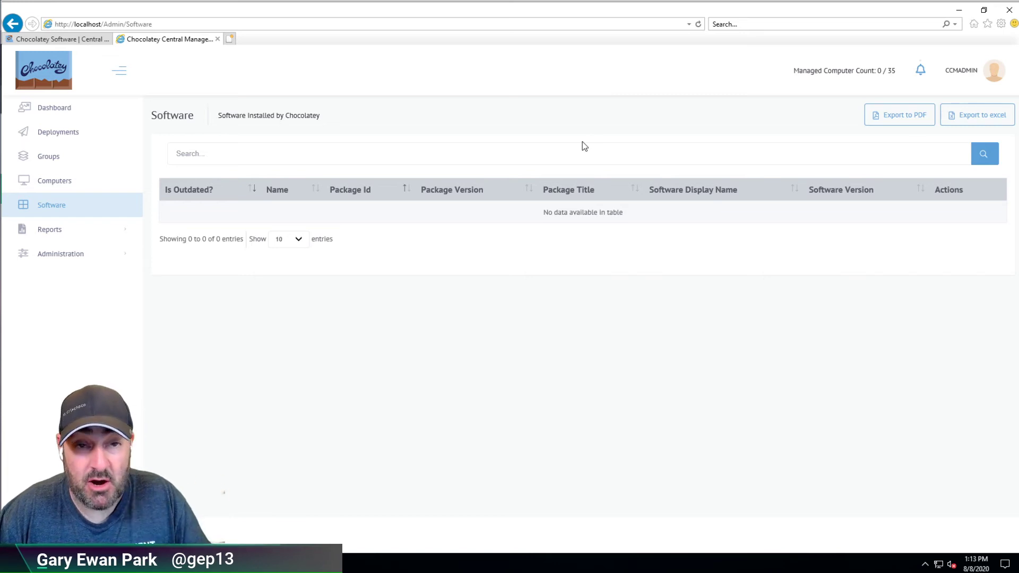
- Consult the Step 4.2 SMTP documentation, open Central Management's Email (SMTP) settings, and try to send a test email with the default settings
{"action": "left_click", "coordinate": [74, 42]}
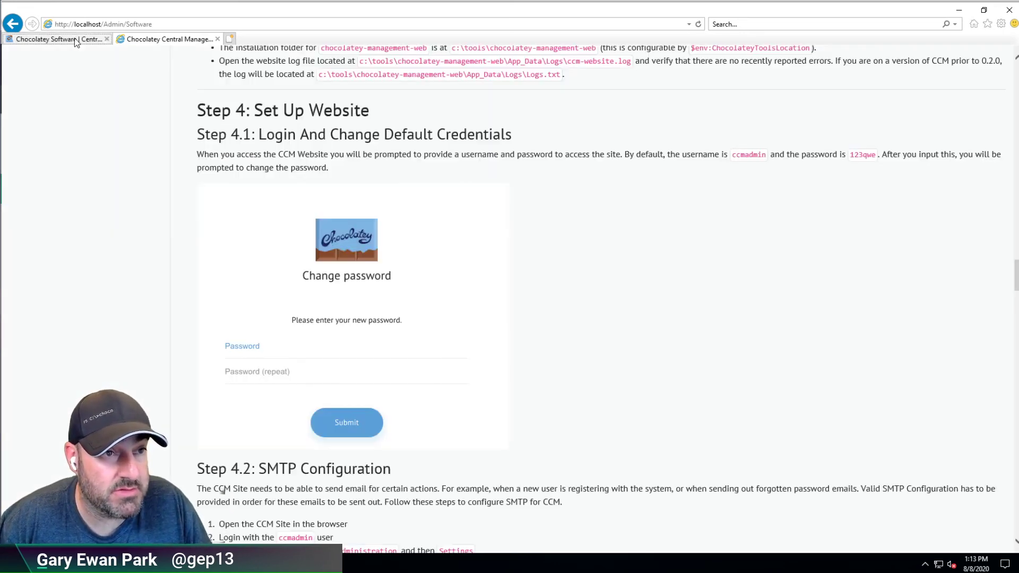
{"action": "scroll", "coordinate": [401, 313], "scroll_direction": "down", "scroll_amount": 4}
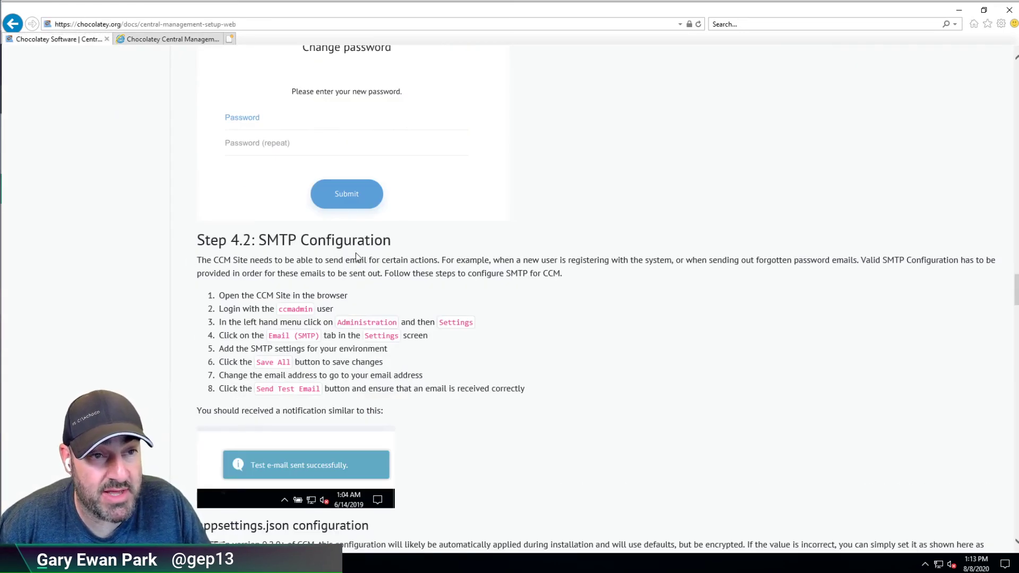
{"action": "left_click", "coordinate": [172, 43]}
{"action": "left_click", "coordinate": [53, 258]}
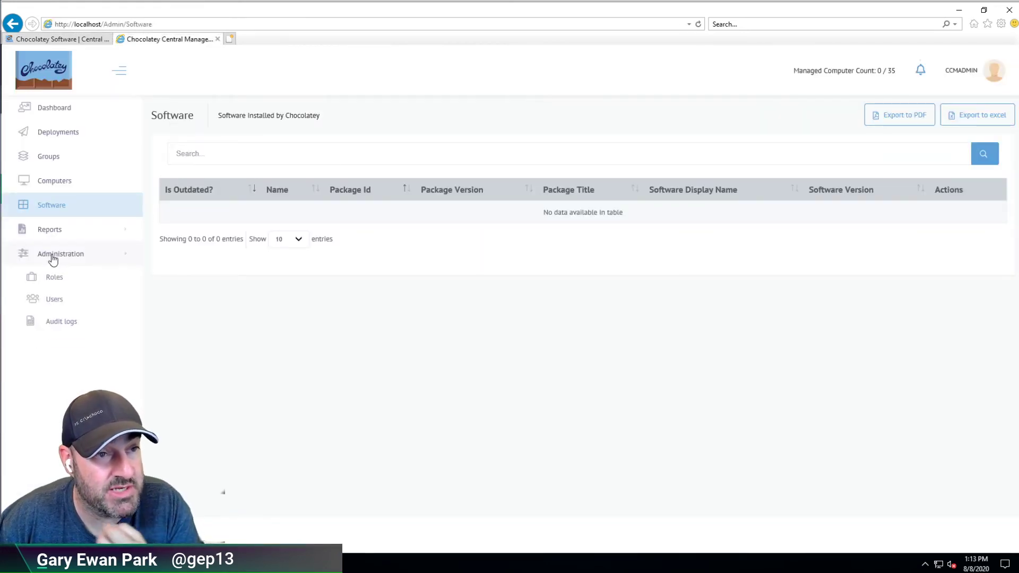
{"action": "left_click", "coordinate": [58, 367]}
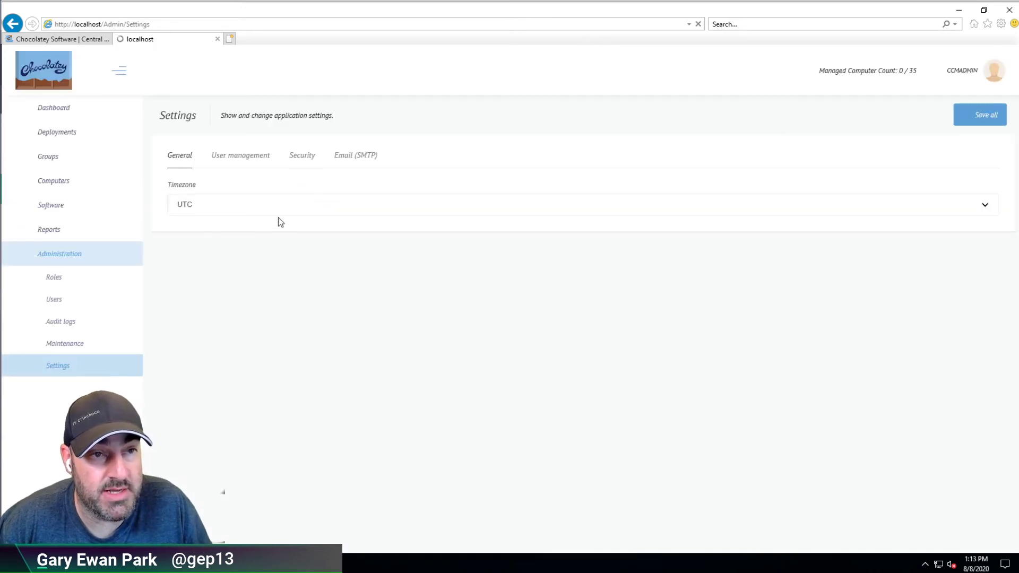
{"action": "left_click", "coordinate": [355, 159]}
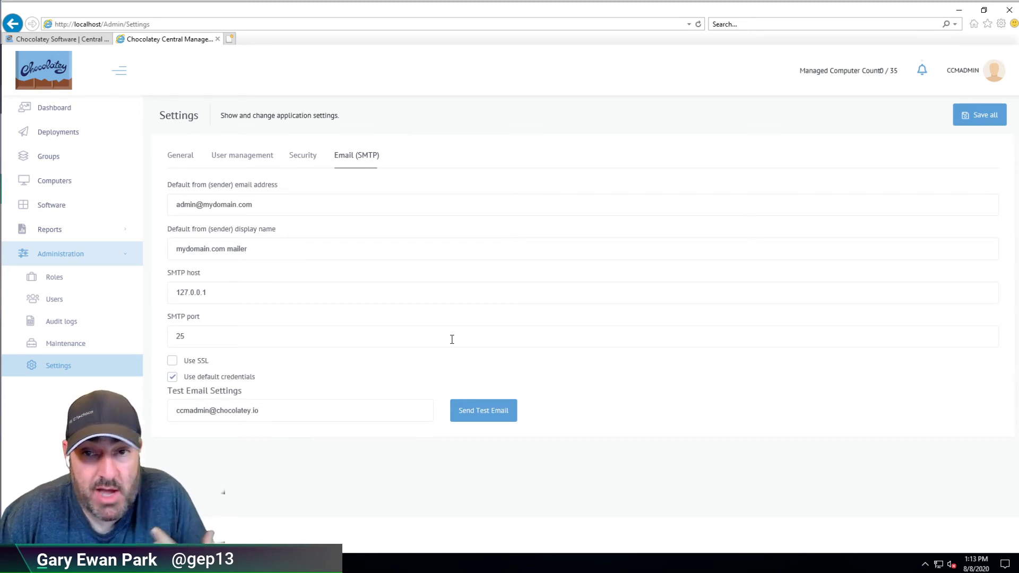
{"action": "left_click", "coordinate": [468, 410]}
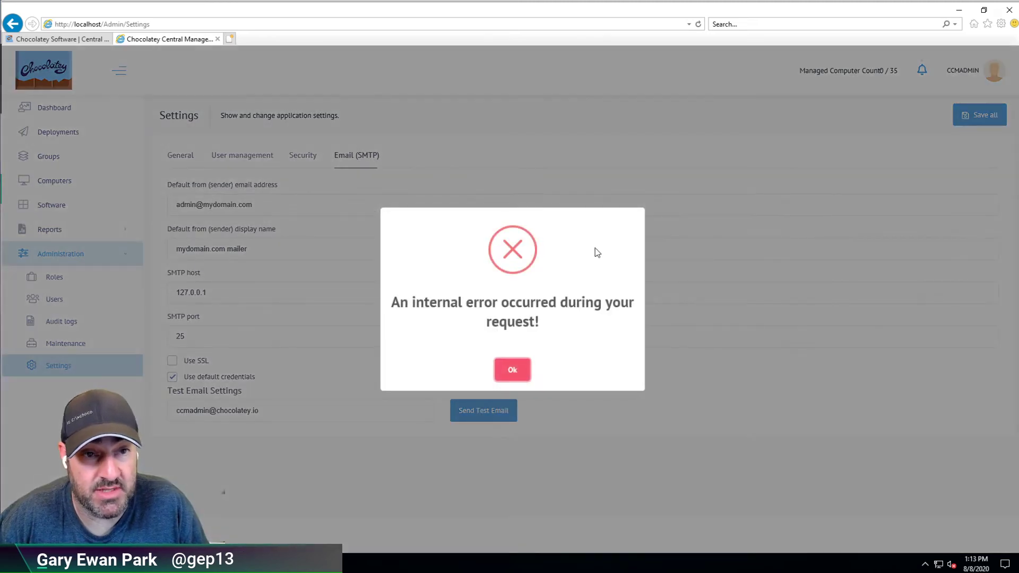
{"action": "left_click", "coordinate": [517, 370]}
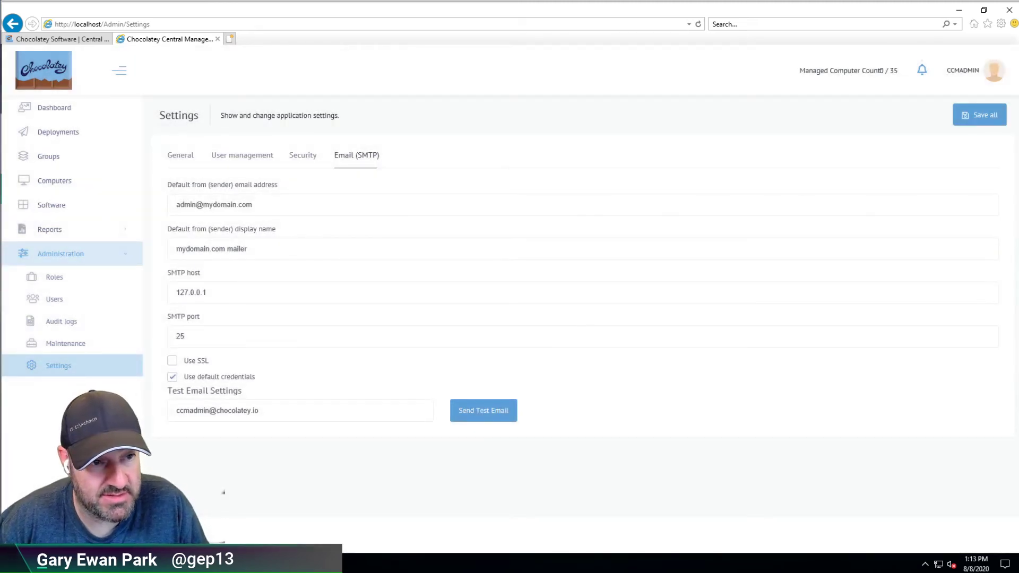
- Switch to PowerShell and install Papercut with "choco install papercut -y"
{"action": "mouse_move", "coordinate": [159, 562]}
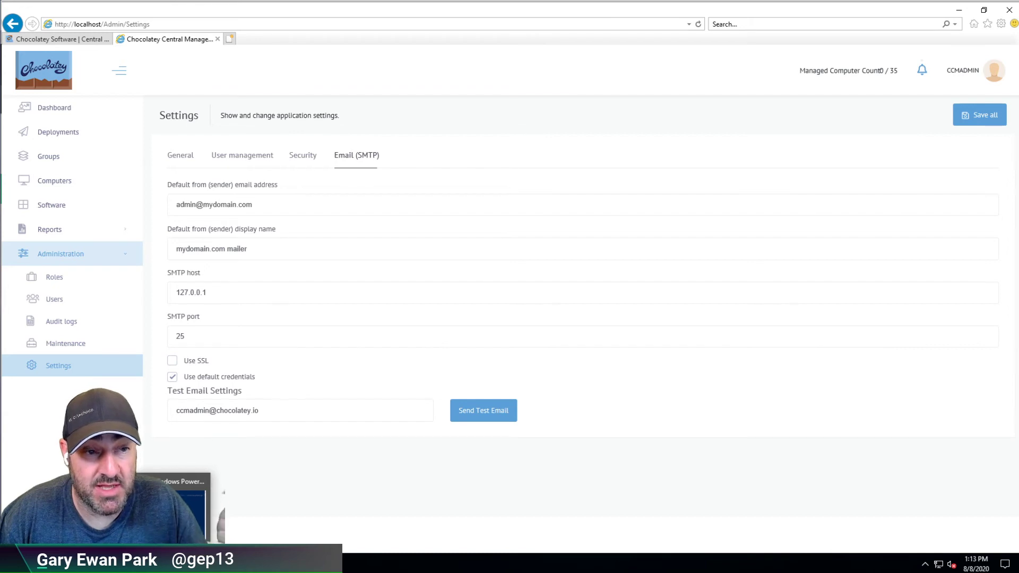
{"action": "left_click", "coordinate": [186, 510]}
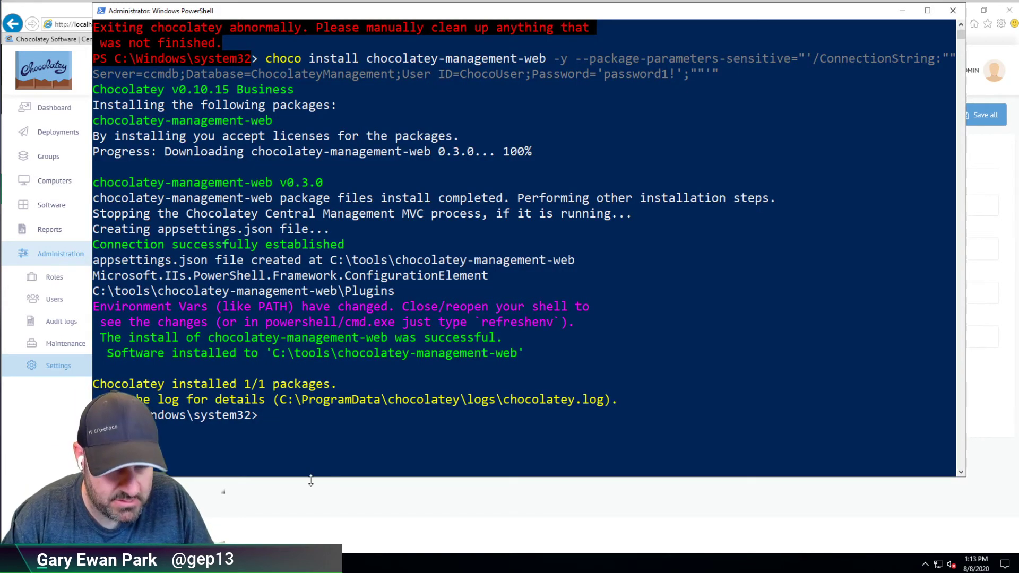
{"action": "type", "text": "choco install papa"}
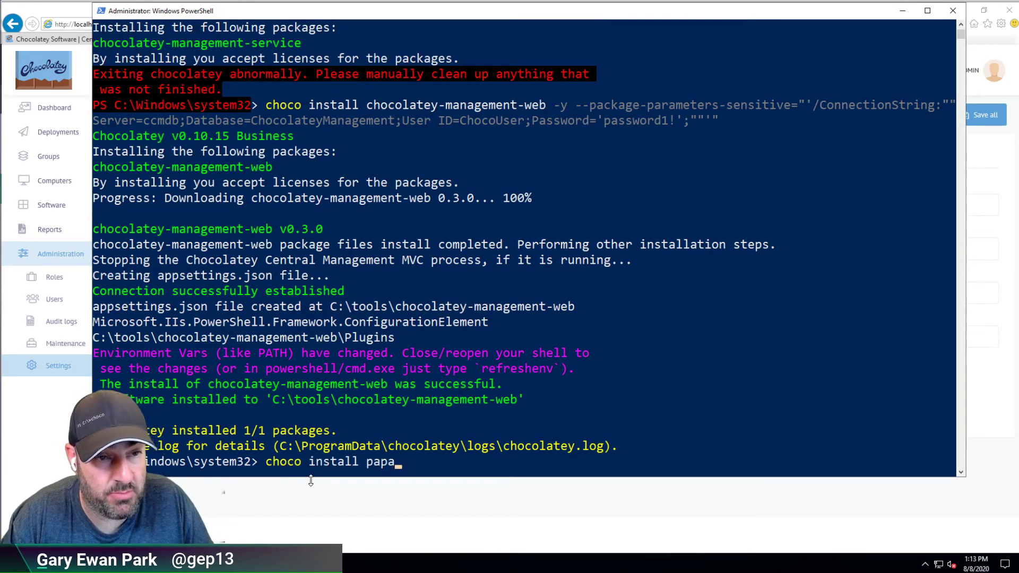
{"action": "key", "text": "BackSpace"}
{"action": "type", "text": "ercut"}
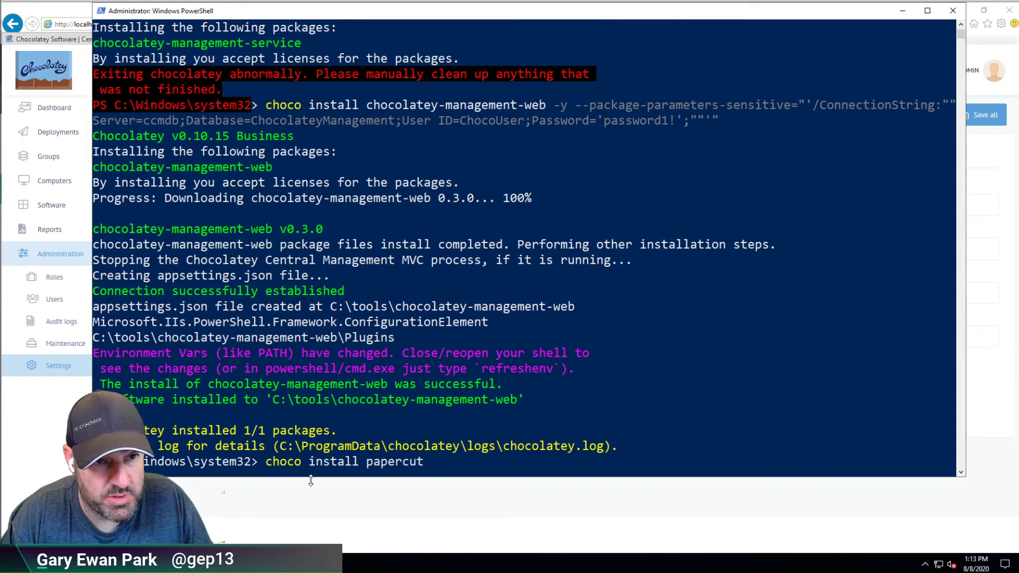
{"action": "type", "text": " -y"}
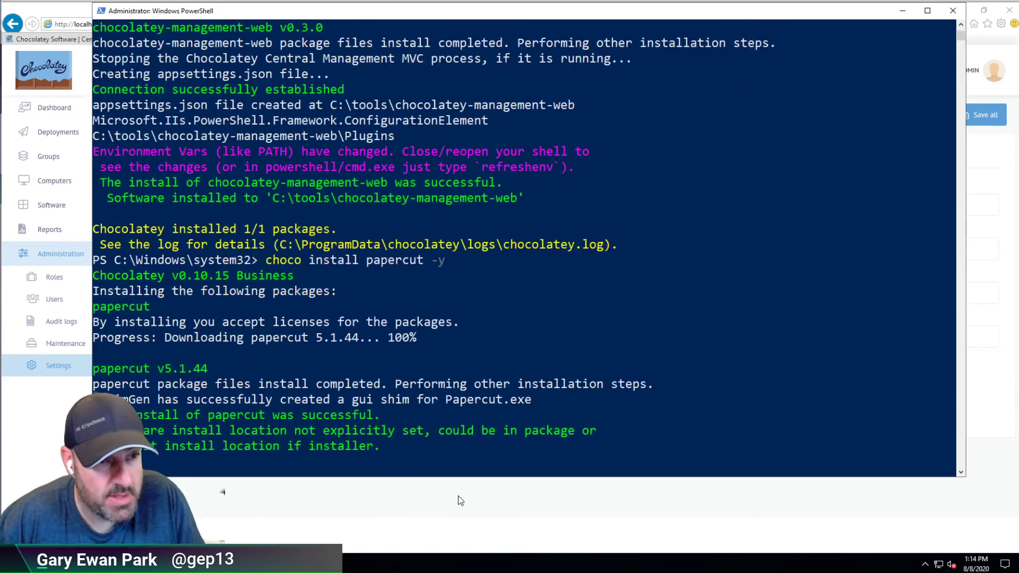
- Launch Papercut from PowerShell and move its window clear of the console output
{"action": "type", "text": "papercut"}
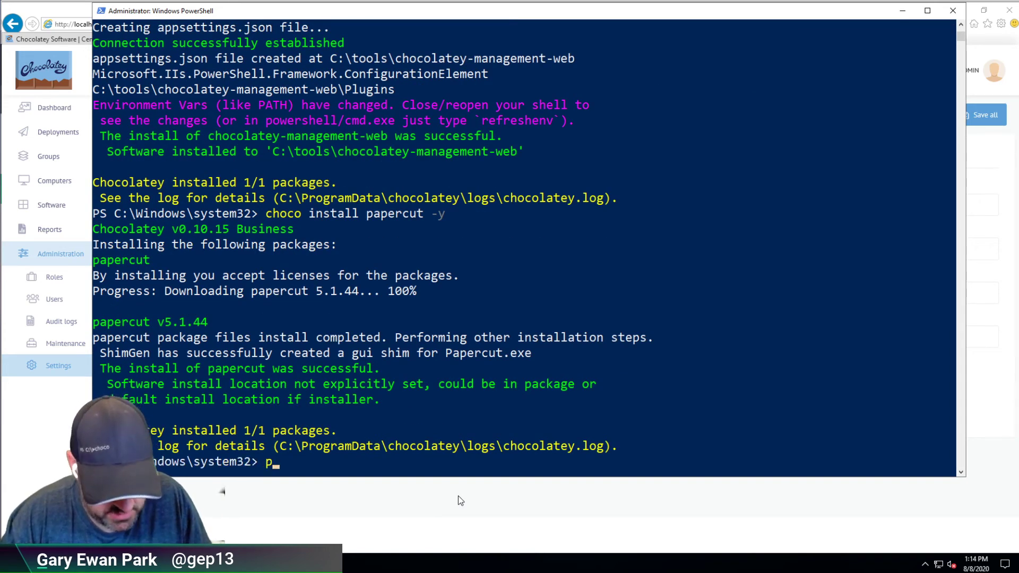
{"action": "key", "text": "Return"}
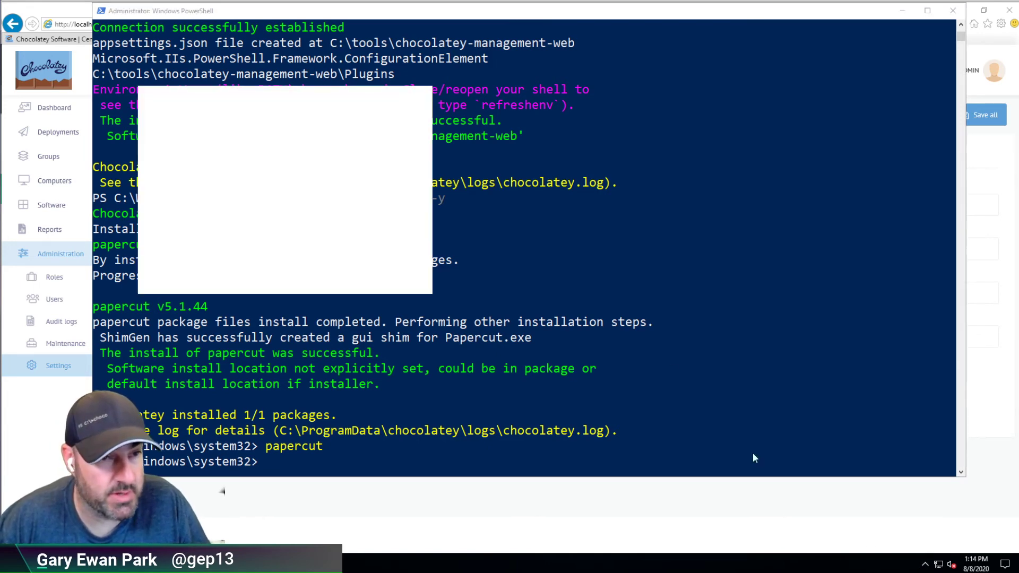
{"action": "left_click_drag", "start_coordinate": [162, 59], "coordinate": [705, 119]}
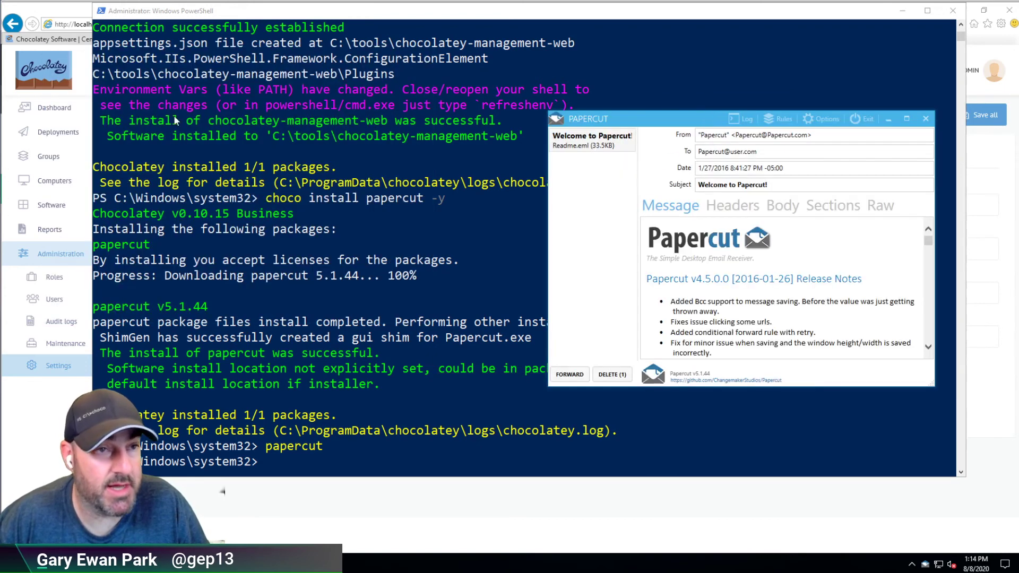
- Switch to Central Management's Email (SMTP) settings, send a test email, and check the received message in Papercut
{"action": "left_click", "coordinate": [231, 503]}
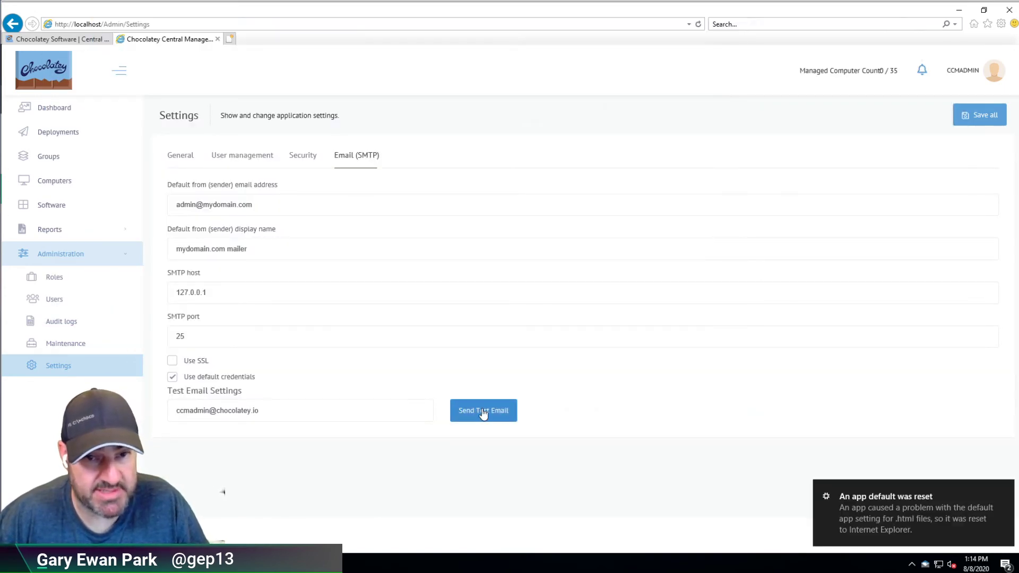
{"action": "left_click", "coordinate": [1002, 490]}
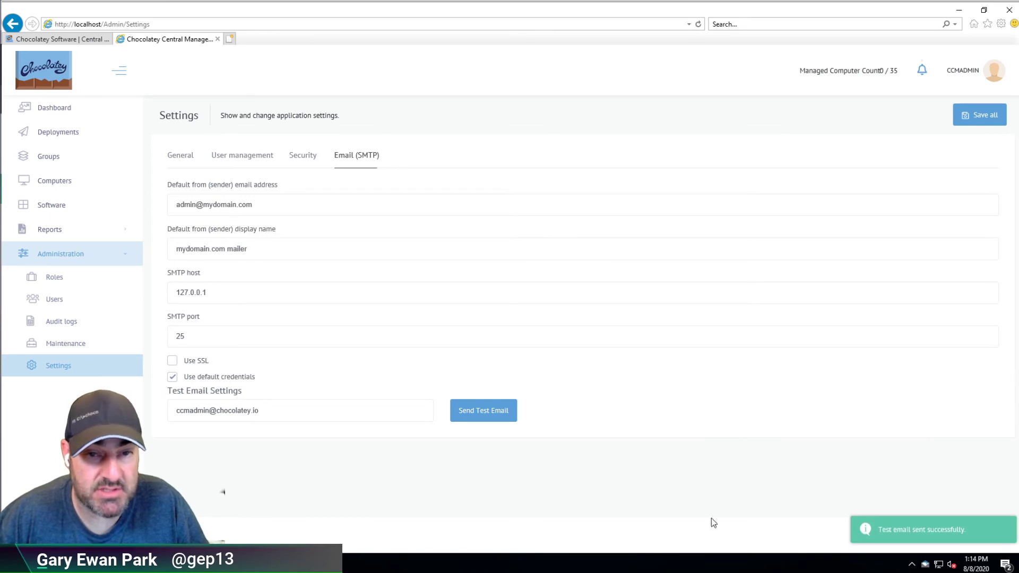
{"action": "key", "text": "alt+Tab"}
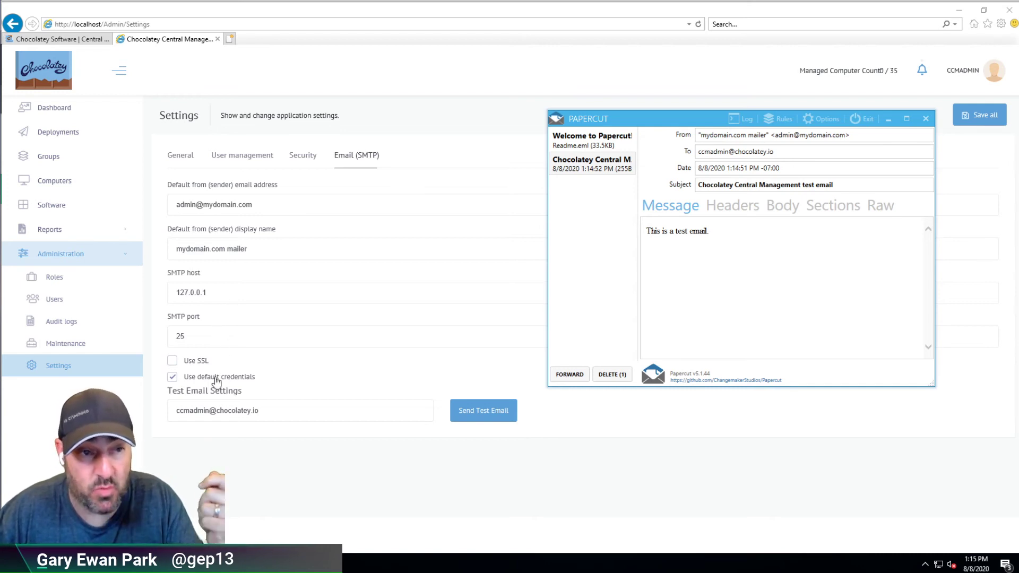
- Switch to the Chocolatey setup documentation and read the appsettings.json configuration section
{"action": "left_click", "coordinate": [60, 41]}
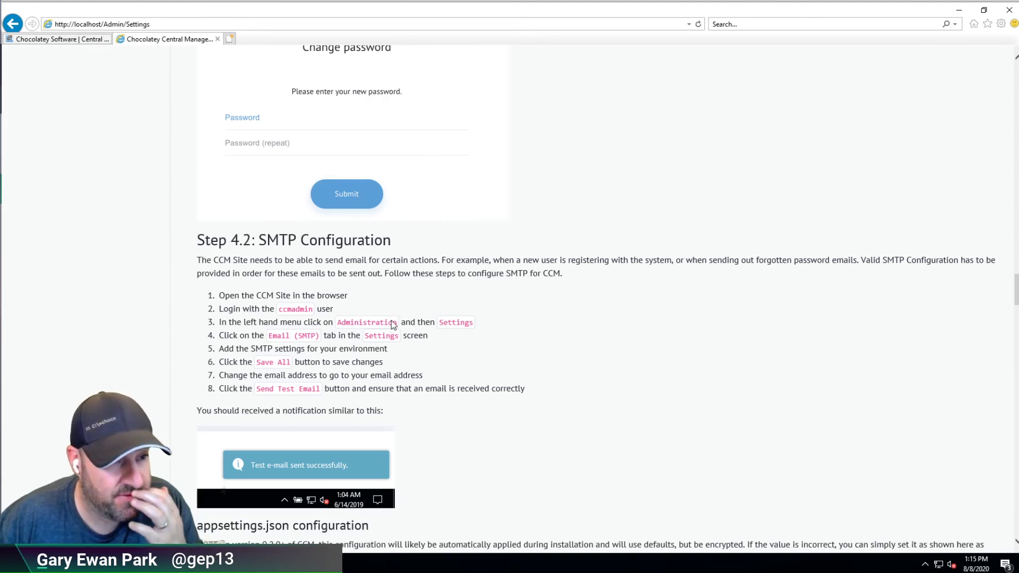
{"action": "scroll", "coordinate": [499, 325], "scroll_direction": "down", "scroll_amount": 3}
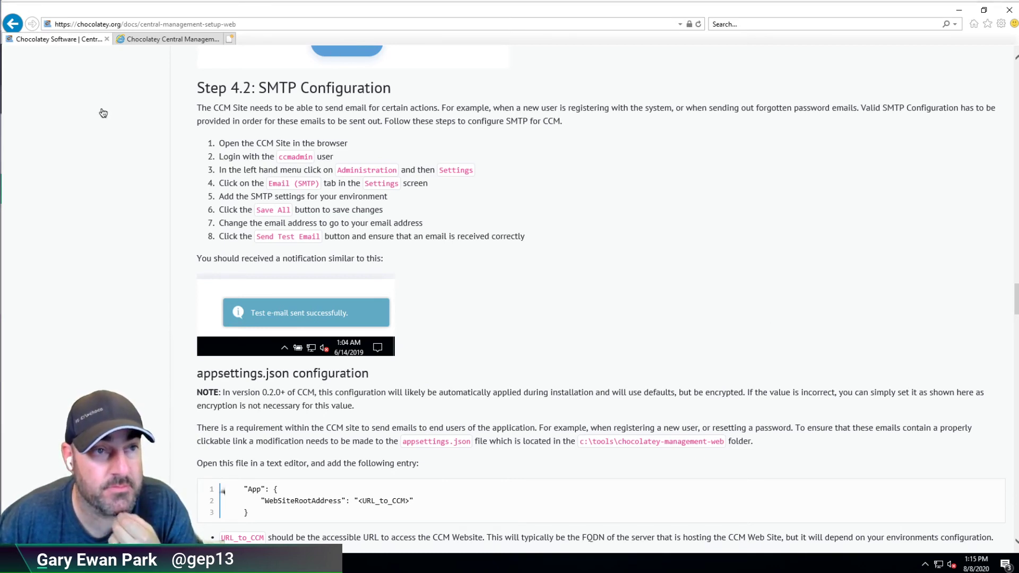
{"action": "scroll", "coordinate": [119, 146], "scroll_direction": "down", "scroll_amount": 7}
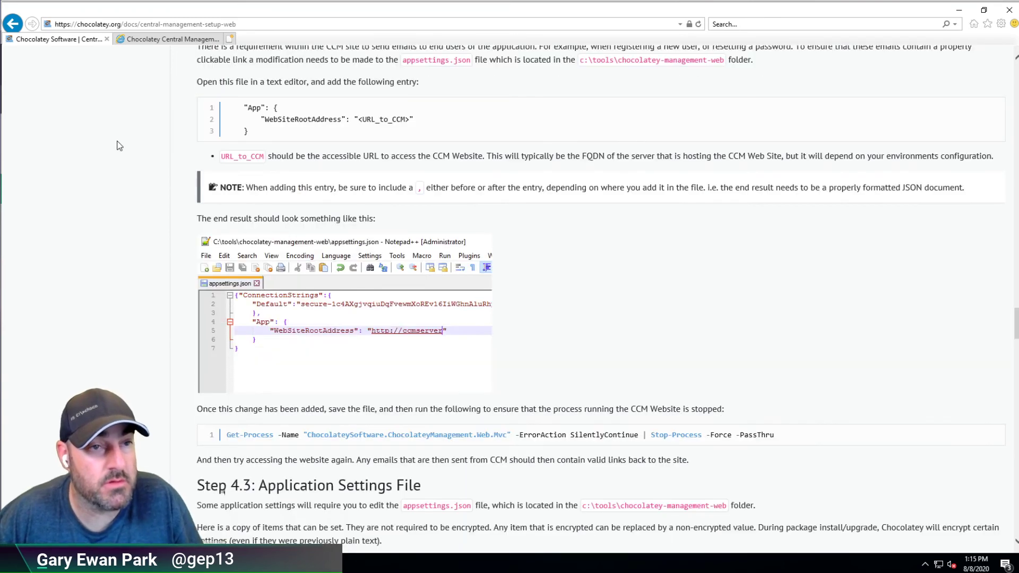
{"action": "scroll", "coordinate": [122, 141], "scroll_direction": "up", "scroll_amount": 1}
{"action": "scroll", "coordinate": [123, 142], "scroll_direction": "down", "scroll_amount": 1}
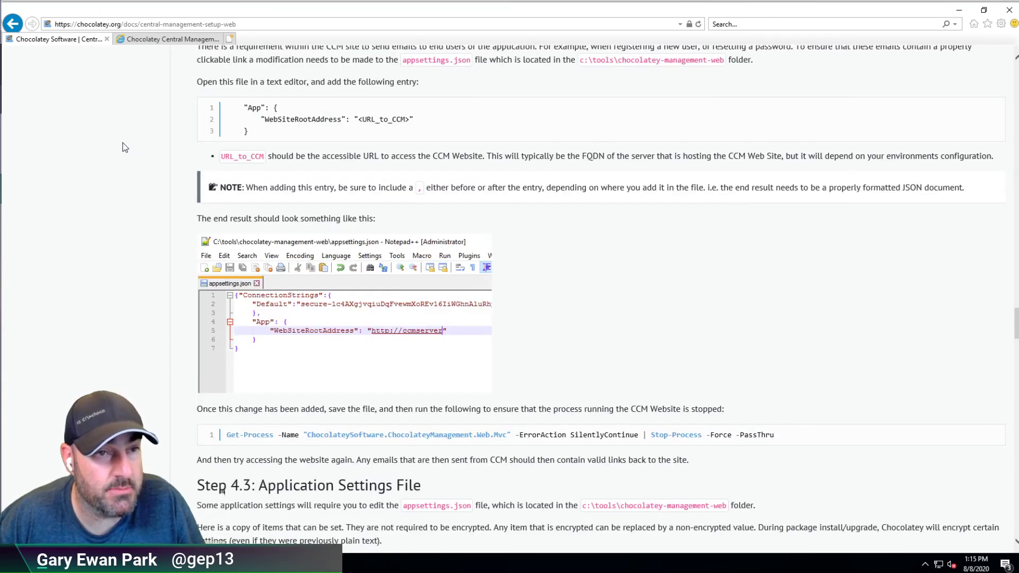
{"action": "scroll", "coordinate": [123, 142], "scroll_direction": "up", "scroll_amount": 3}
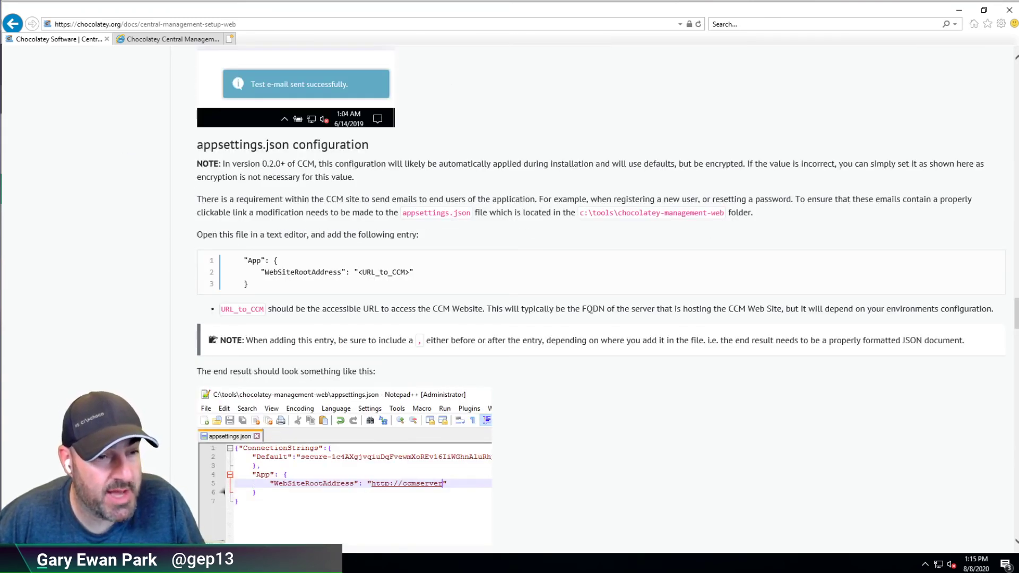
- Switch to File Explorer and locate appsettings.json in C:\tools\chocolatey-management-web
{"action": "key", "text": "alt+Tab"}
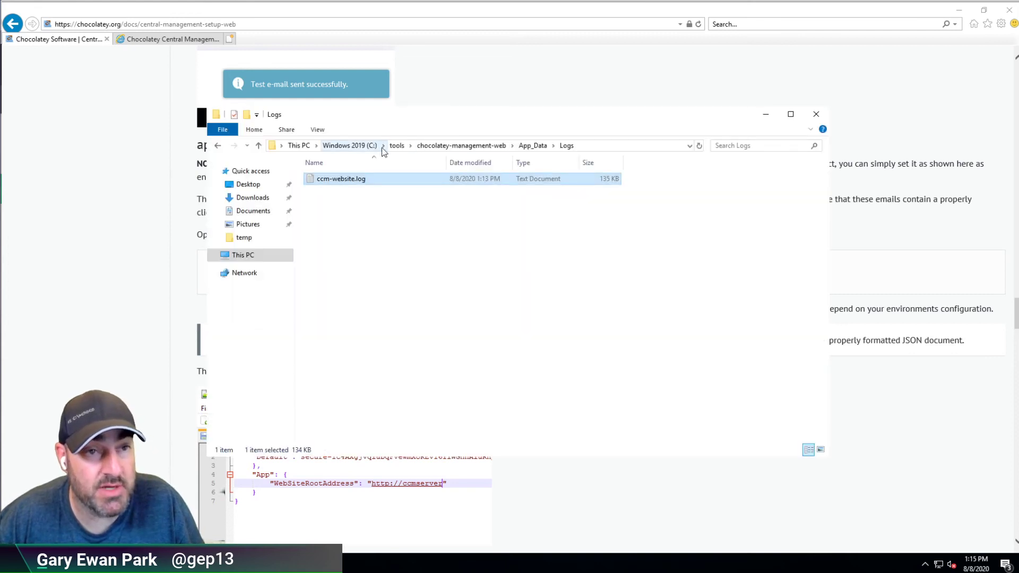
{"action": "left_click", "coordinate": [459, 146]}
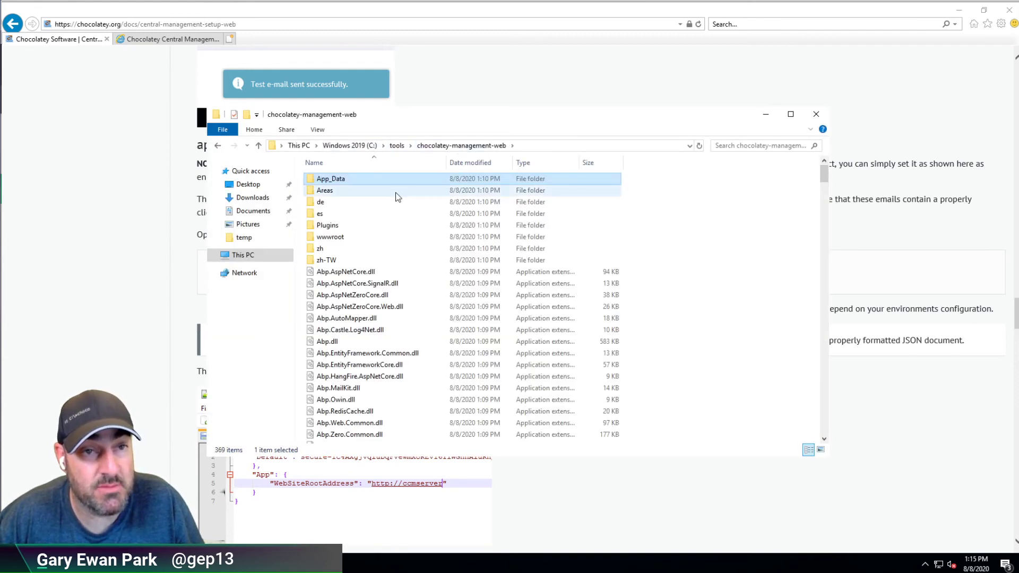
{"action": "scroll", "coordinate": [371, 329], "scroll_direction": "down", "scroll_amount": 2}
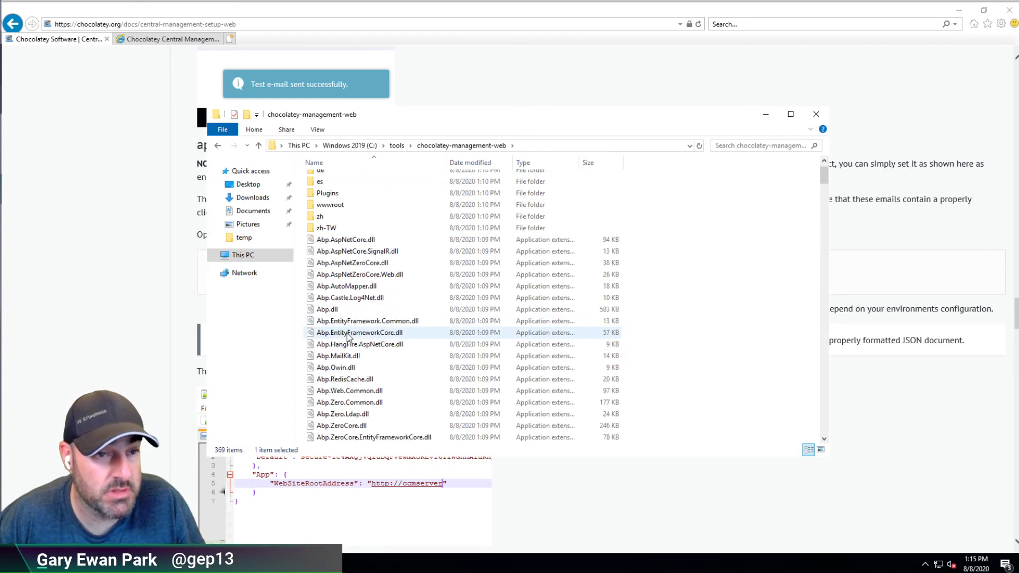
{"action": "scroll", "coordinate": [345, 392], "scroll_direction": "down", "scroll_amount": 1}
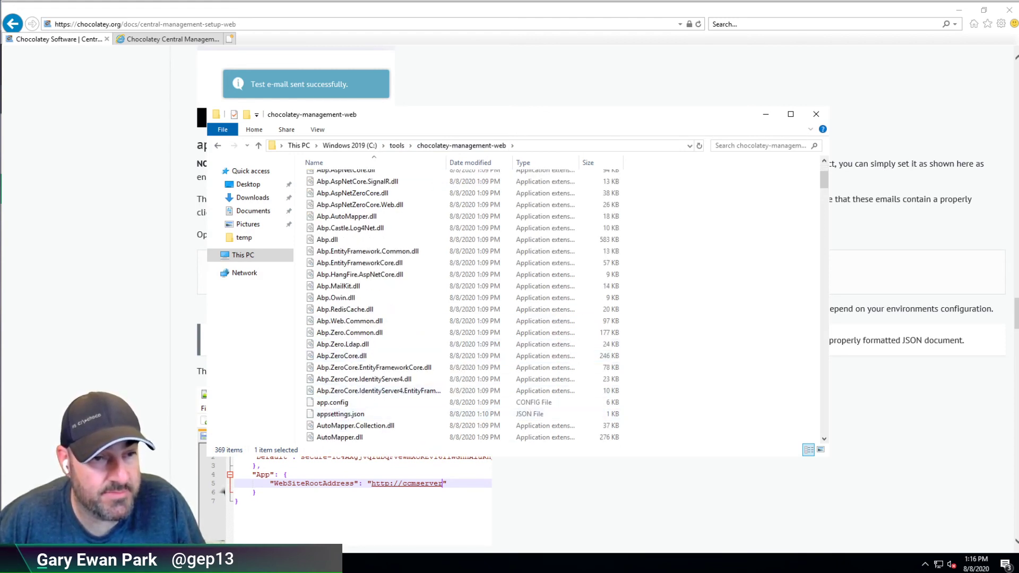
- Switch to Notepad and start opening another file, discarding the unsaved Untitled document
{"action": "key", "text": "alt+Tab"}
{"action": "left_click", "coordinate": [131, 141]}
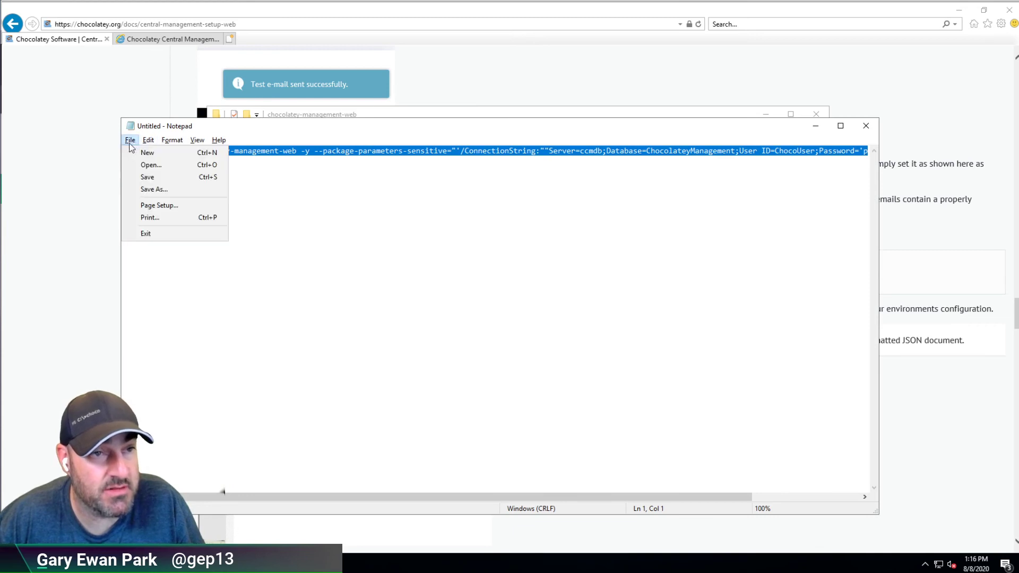
{"action": "left_click", "coordinate": [160, 165]}
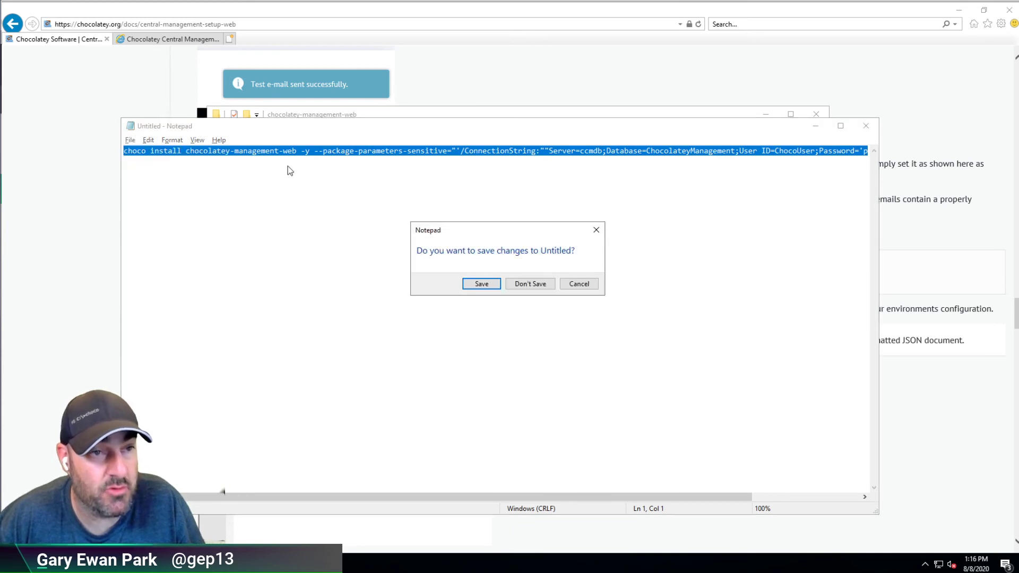
{"action": "left_click", "coordinate": [525, 286]}
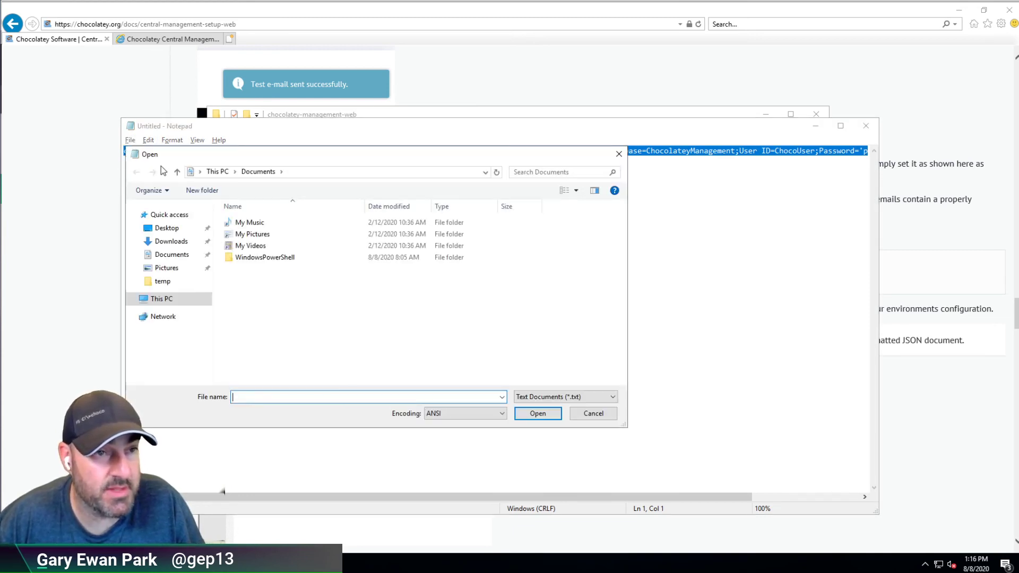
- Browse to C:\tools\chocolatey-management-web in Notepad's Open dialog, dismissing the app default notification
{"action": "left_click", "coordinate": [162, 298]}
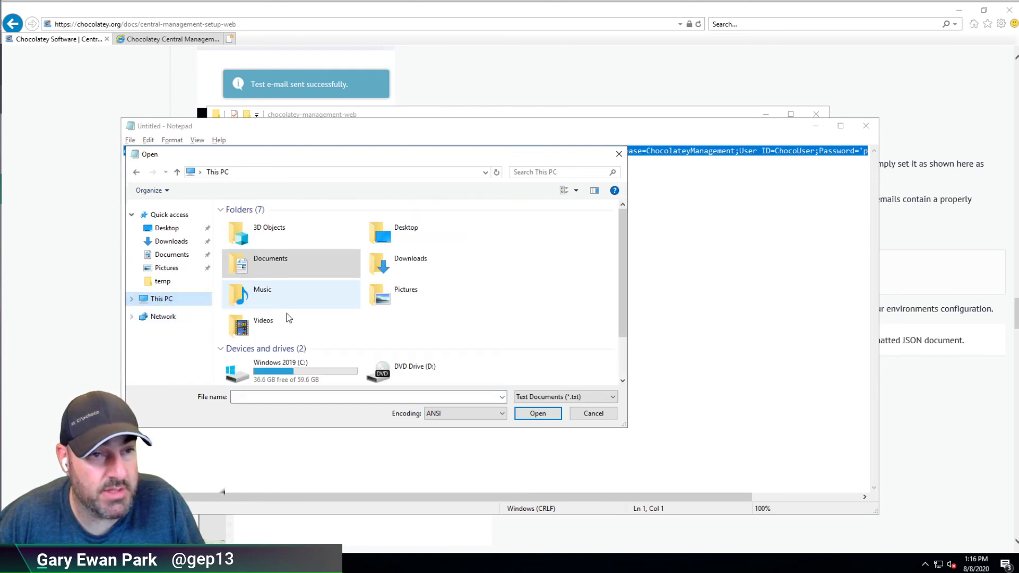
{"action": "double_click", "coordinate": [291, 371]}
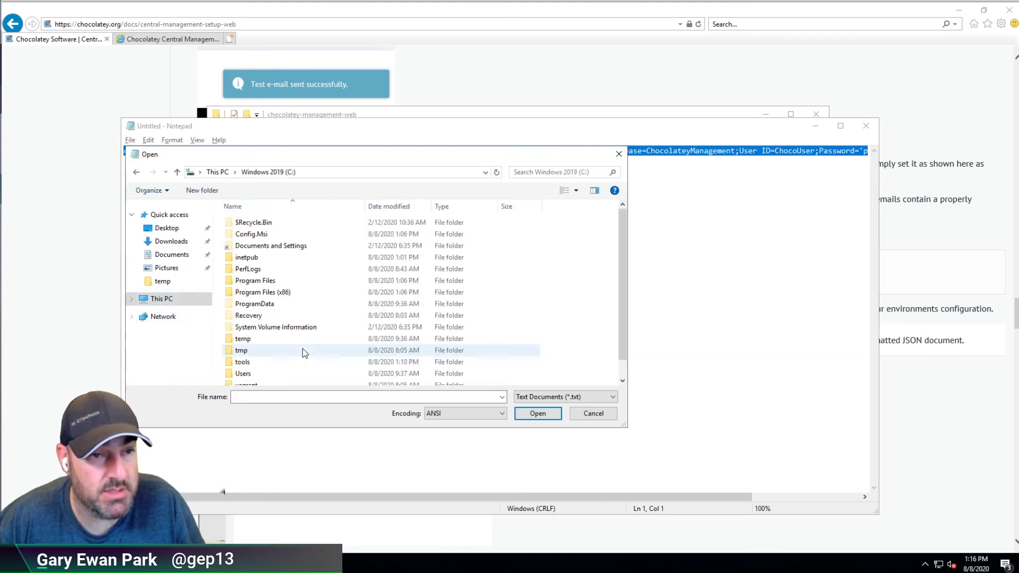
{"action": "double_click", "coordinate": [247, 362]}
{"action": "left_click", "coordinate": [272, 223]}
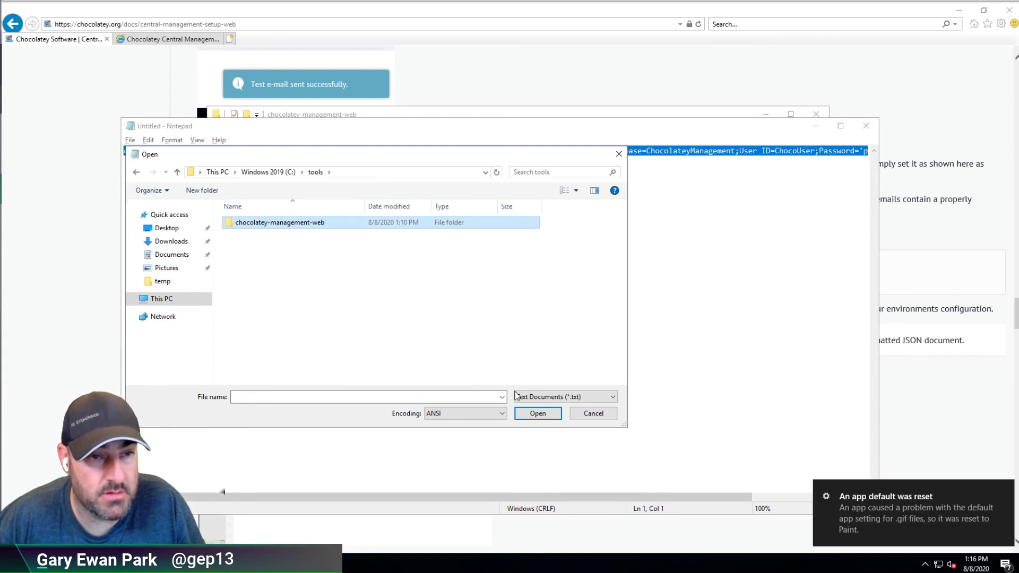
{"action": "left_click", "coordinate": [1007, 493]}
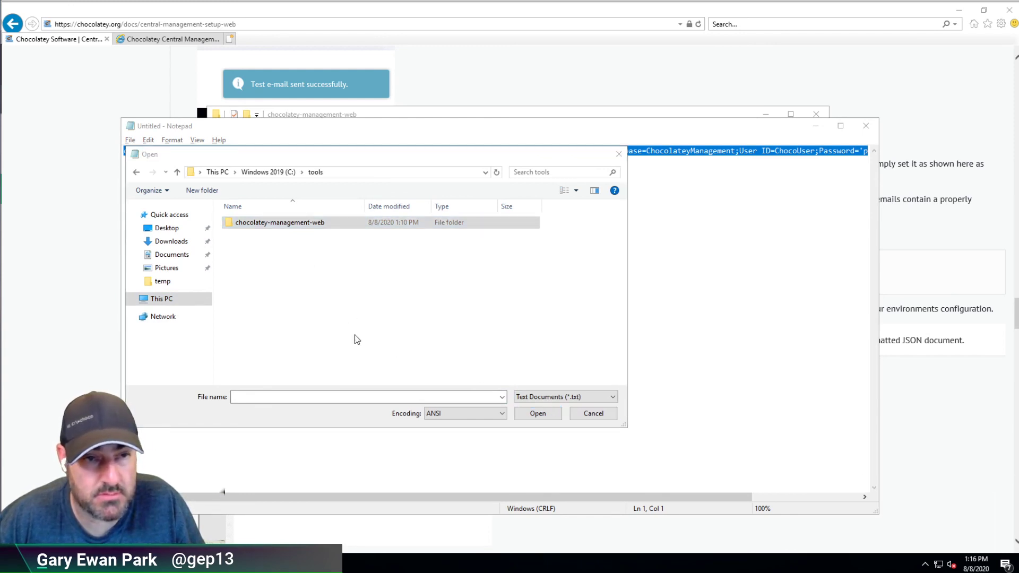
{"action": "double_click", "coordinate": [282, 223]}
- Set the file type filter to All Files (*.*) and open appsettings.json
{"action": "left_click", "coordinate": [522, 401]}
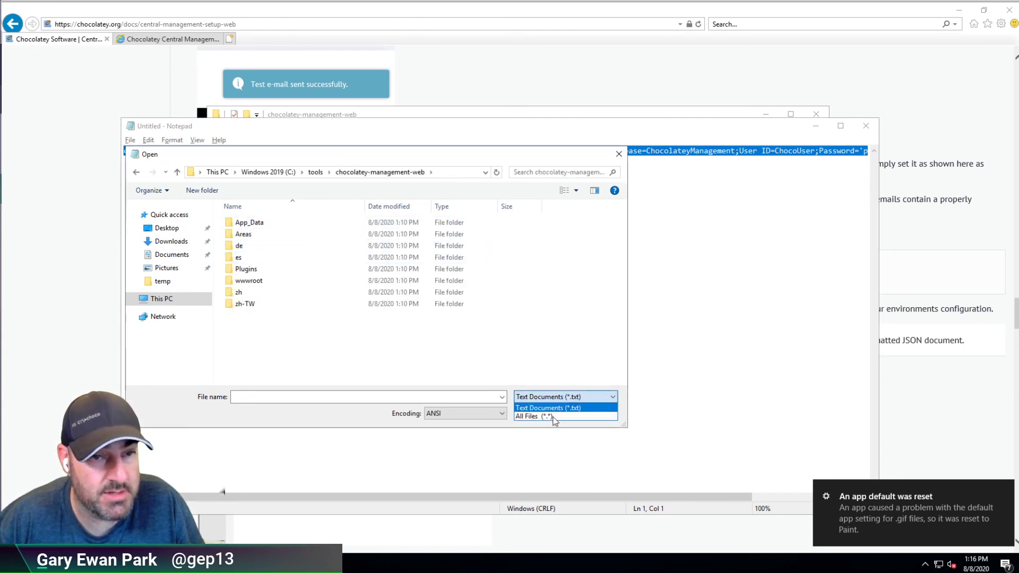
{"action": "left_click", "coordinate": [552, 419]}
{"action": "scroll", "coordinate": [308, 300], "scroll_direction": "down", "scroll_amount": 2}
{"action": "scroll", "coordinate": [305, 302], "scroll_direction": "down", "scroll_amount": 5}
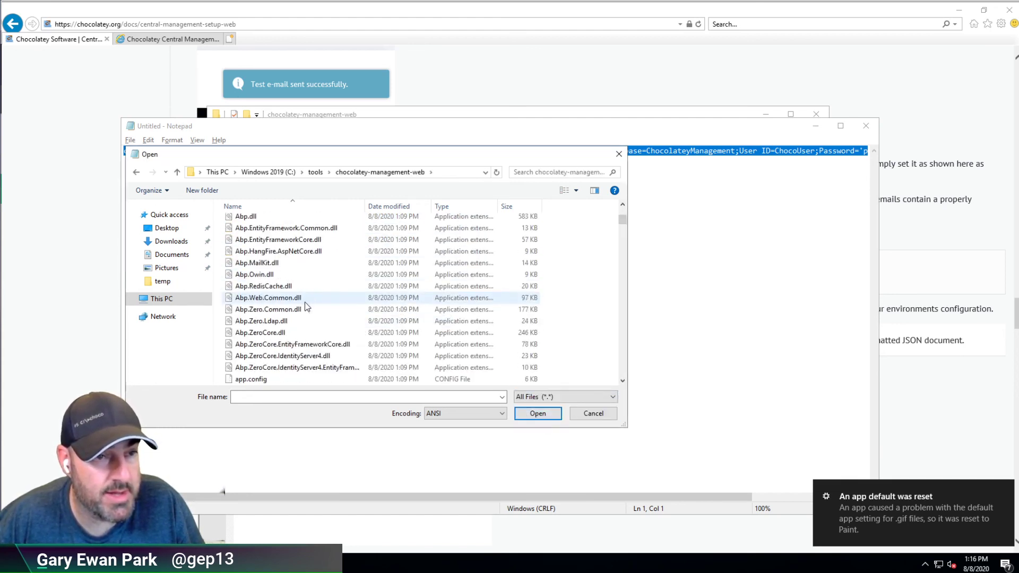
{"action": "double_click", "coordinate": [267, 323]}
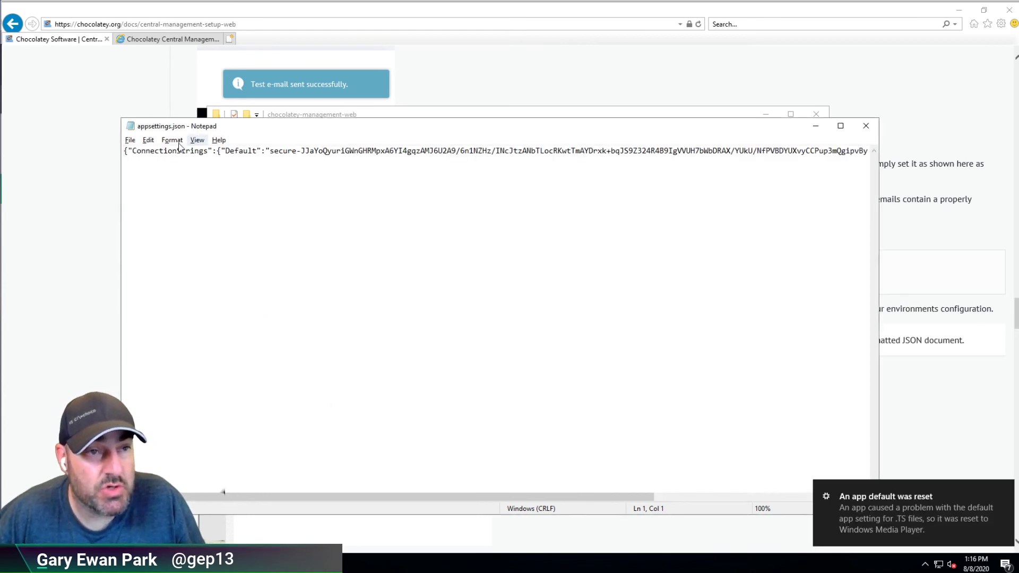
- Examine the encrypted Default connection string and the WebSiteRootAddress value in appsettings.json
{"action": "left_click_drag", "start_coordinate": [137, 151], "coordinate": [531, 154]}
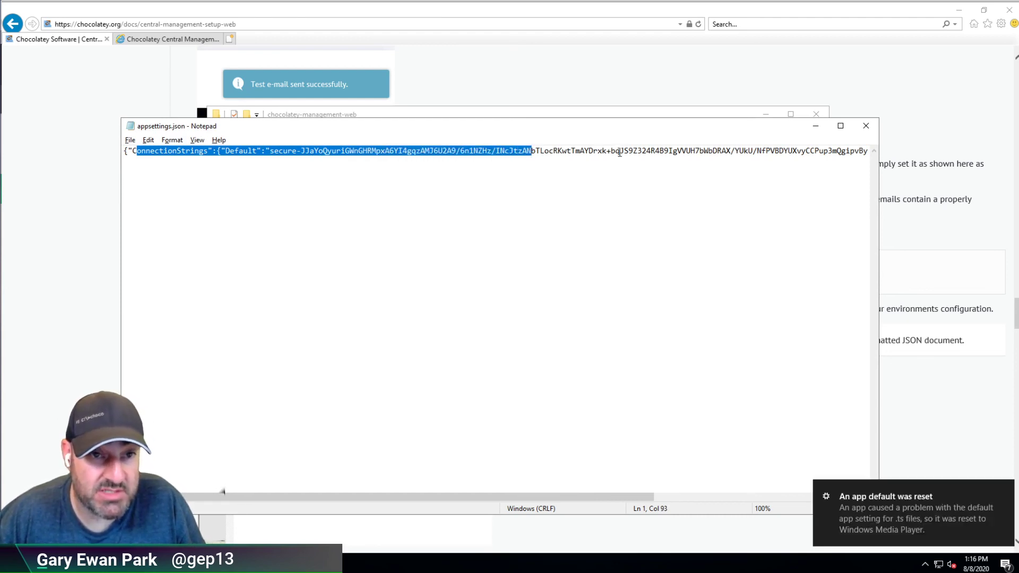
{"action": "left_click_drag", "start_coordinate": [566, 498], "coordinate": [795, 496]}
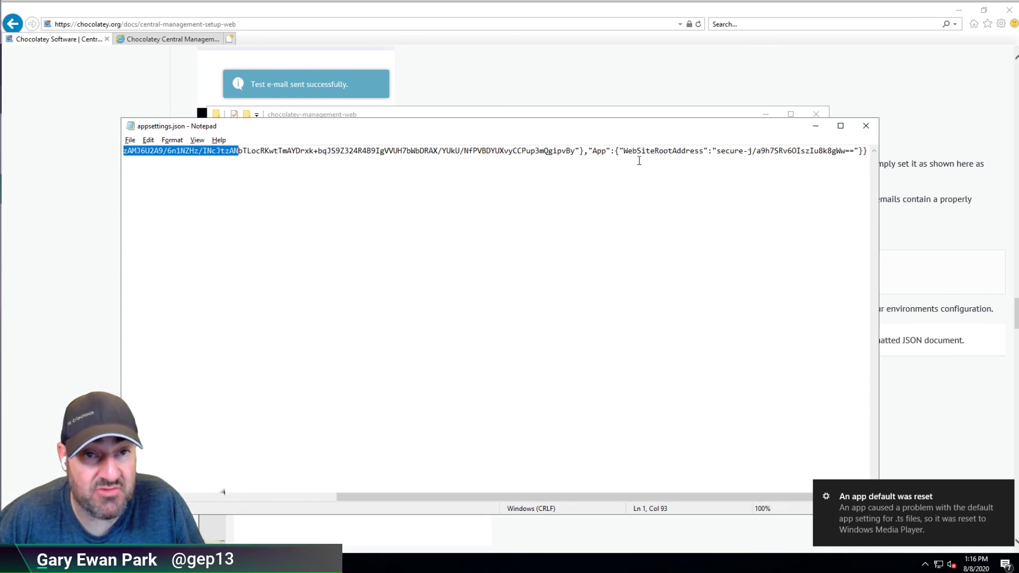
{"action": "left_click_drag", "start_coordinate": [623, 150], "coordinate": [825, 152]}
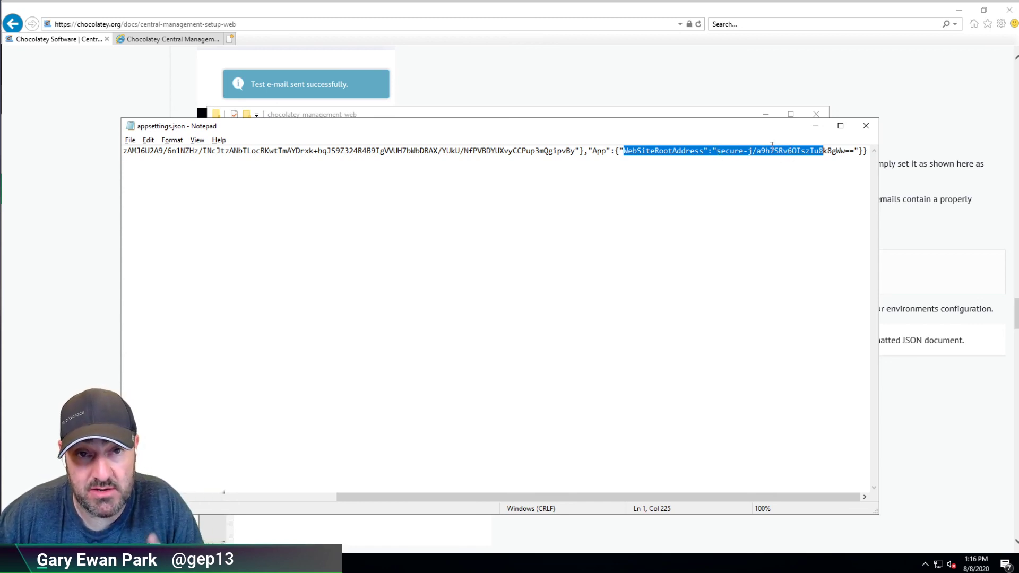
{"action": "left_click", "coordinate": [717, 151]}
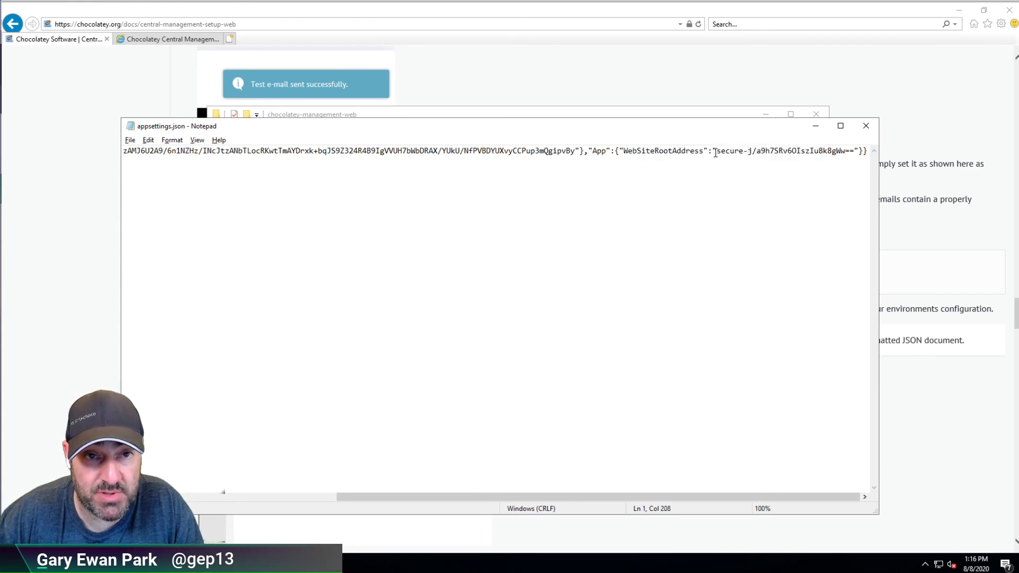
{"action": "left_click_drag", "start_coordinate": [716, 150], "coordinate": [855, 151]}
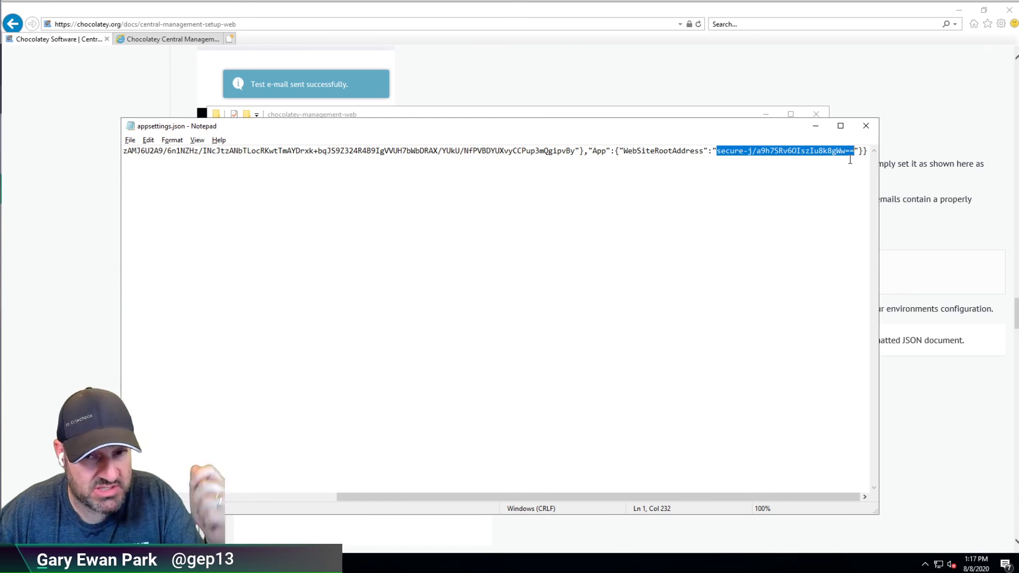
- Return to the setup documentation and review Step 4.3: Application Settings File, including the Recaptcha SiteKey and SecretKey entries
{"action": "left_click", "coordinate": [925, 137]}
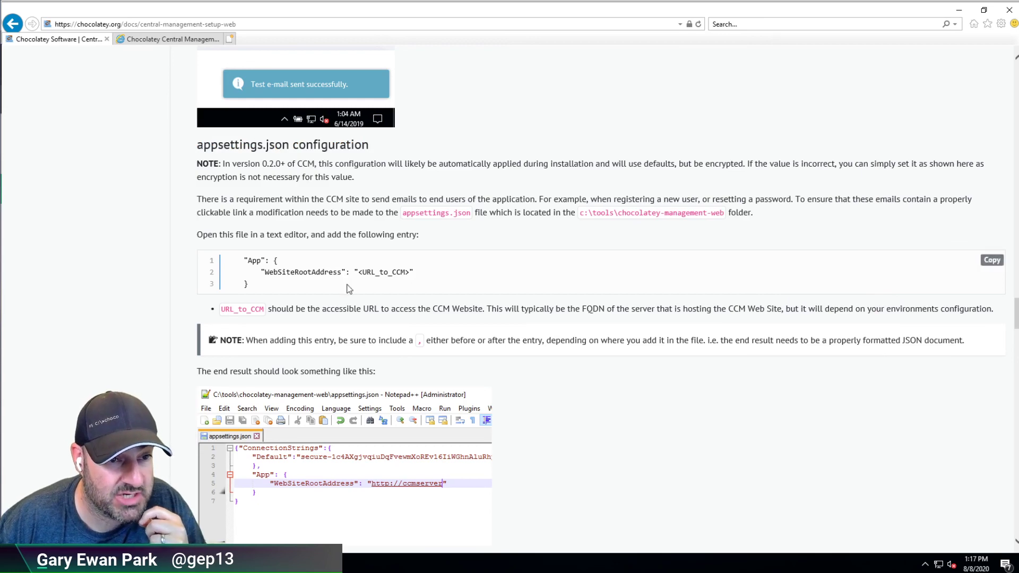
{"action": "scroll", "coordinate": [349, 289], "scroll_direction": "down", "scroll_amount": 3}
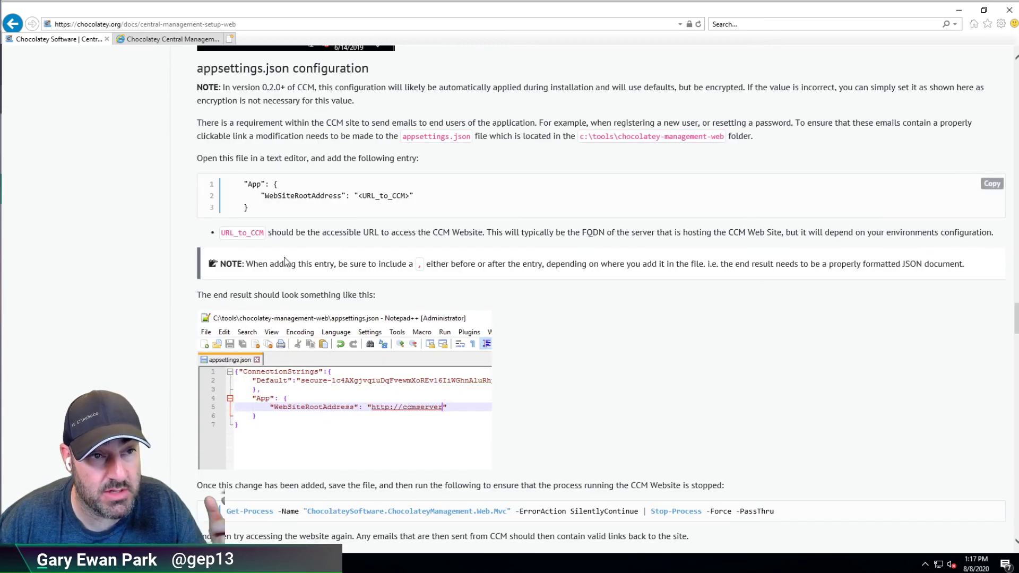
{"action": "scroll", "coordinate": [286, 257], "scroll_direction": "down", "scroll_amount": 6}
{"action": "scroll", "coordinate": [287, 262], "scroll_direction": "down", "scroll_amount": 3}
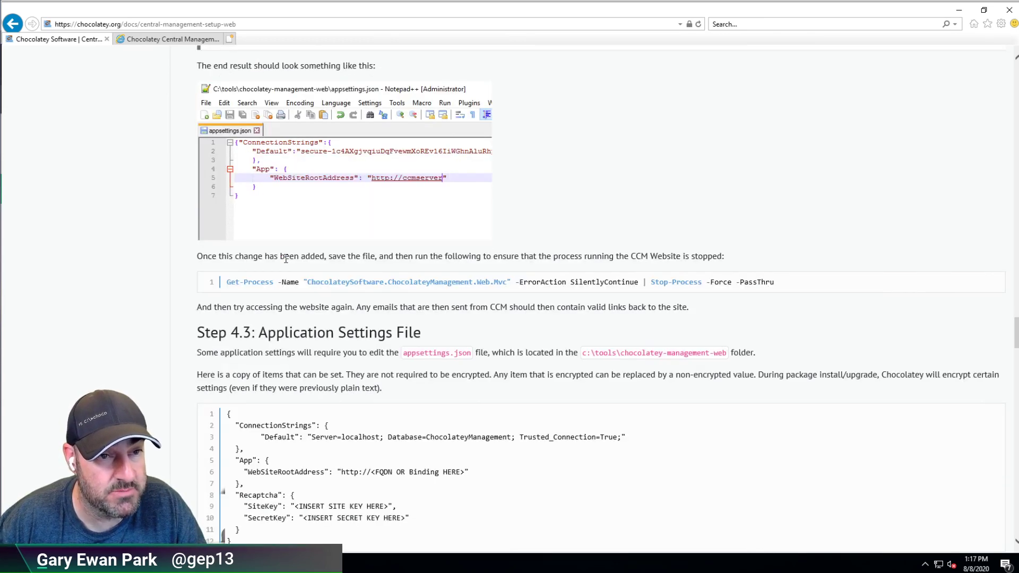
{"action": "scroll", "coordinate": [285, 258], "scroll_direction": "down", "scroll_amount": 3}
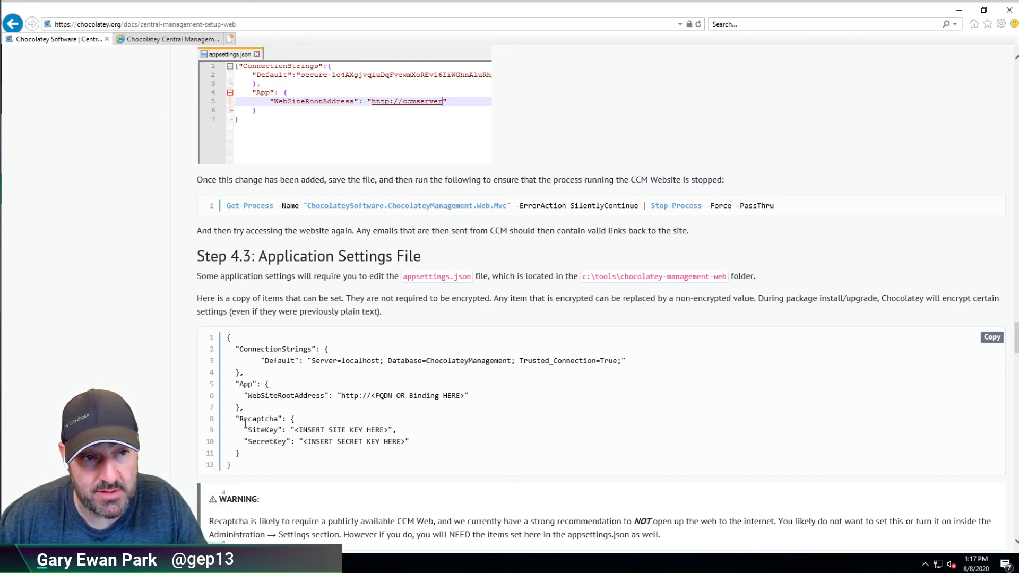
{"action": "left_click_drag", "start_coordinate": [244, 430], "coordinate": [467, 439]}
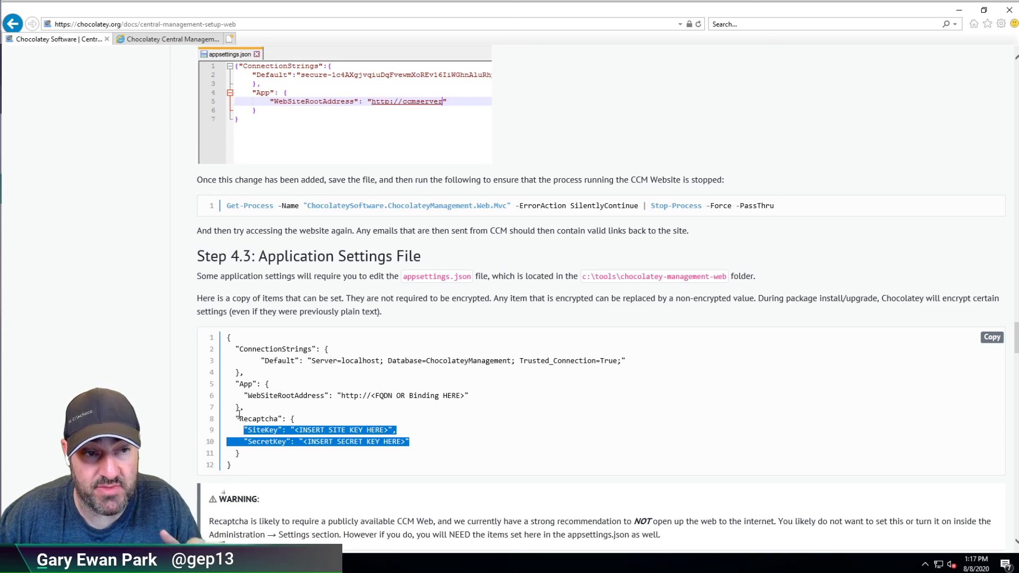
{"action": "left_click_drag", "start_coordinate": [239, 419], "coordinate": [304, 432]}
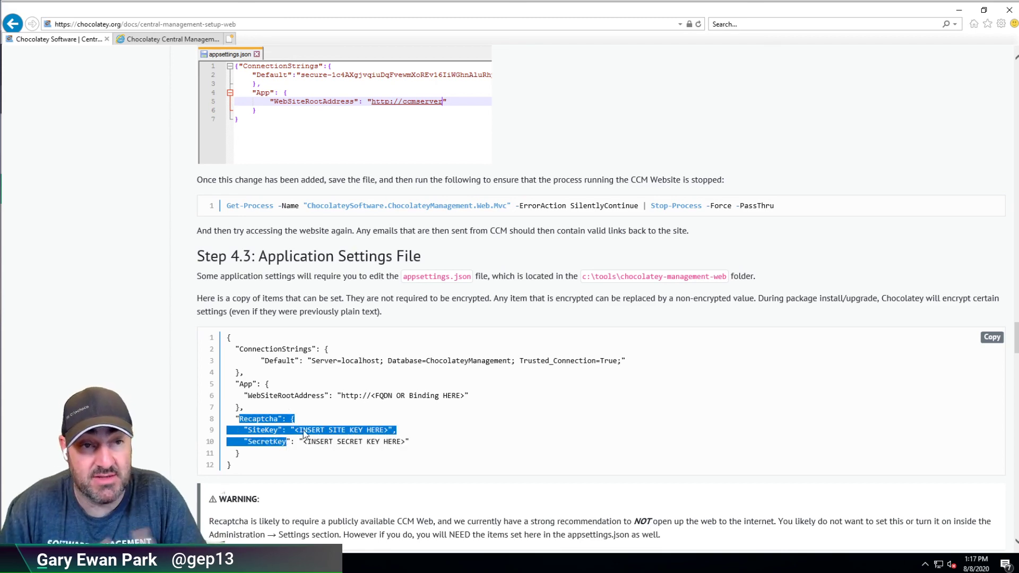
- Look through the Recaptcha warning, the FAQ, and the Common Errors and Resolutions section of the documentation
{"action": "scroll", "coordinate": [311, 435], "scroll_direction": "down", "scroll_amount": 1}
{"action": "scroll", "coordinate": [324, 427], "scroll_direction": "down", "scroll_amount": 4}
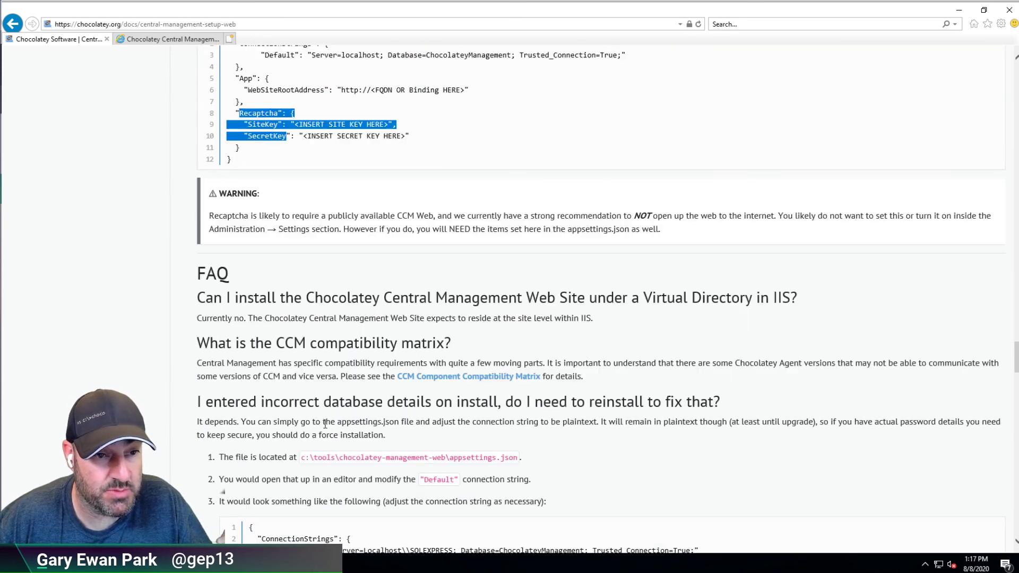
{"action": "scroll", "coordinate": [324, 425], "scroll_direction": "down", "scroll_amount": 5}
{"action": "scroll", "coordinate": [325, 423], "scroll_direction": "down", "scroll_amount": 7}
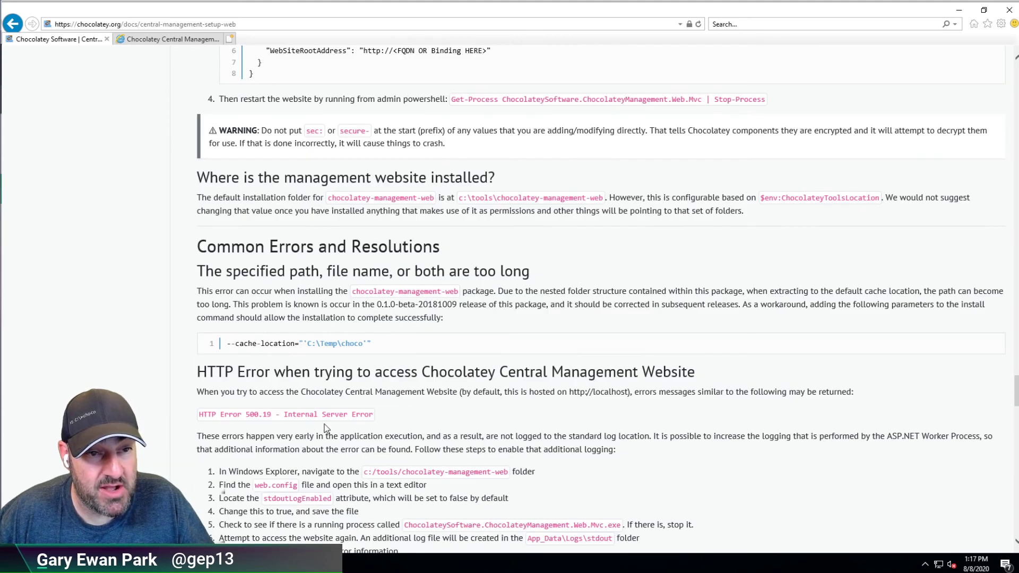
- Return to the Central Management site and open its Dashboard
{"action": "left_click", "coordinate": [171, 39]}
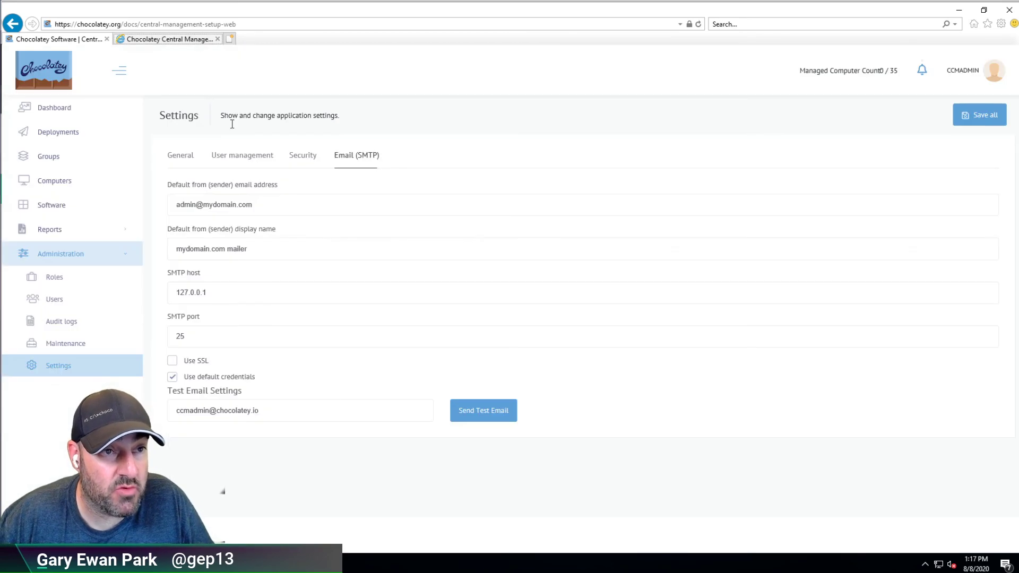
{"action": "left_click", "coordinate": [54, 74]}
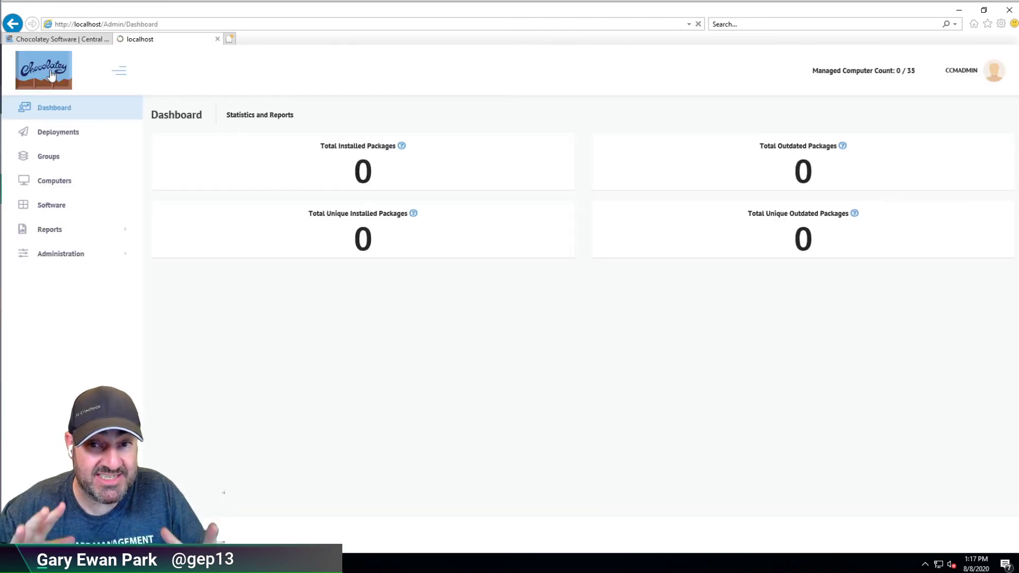